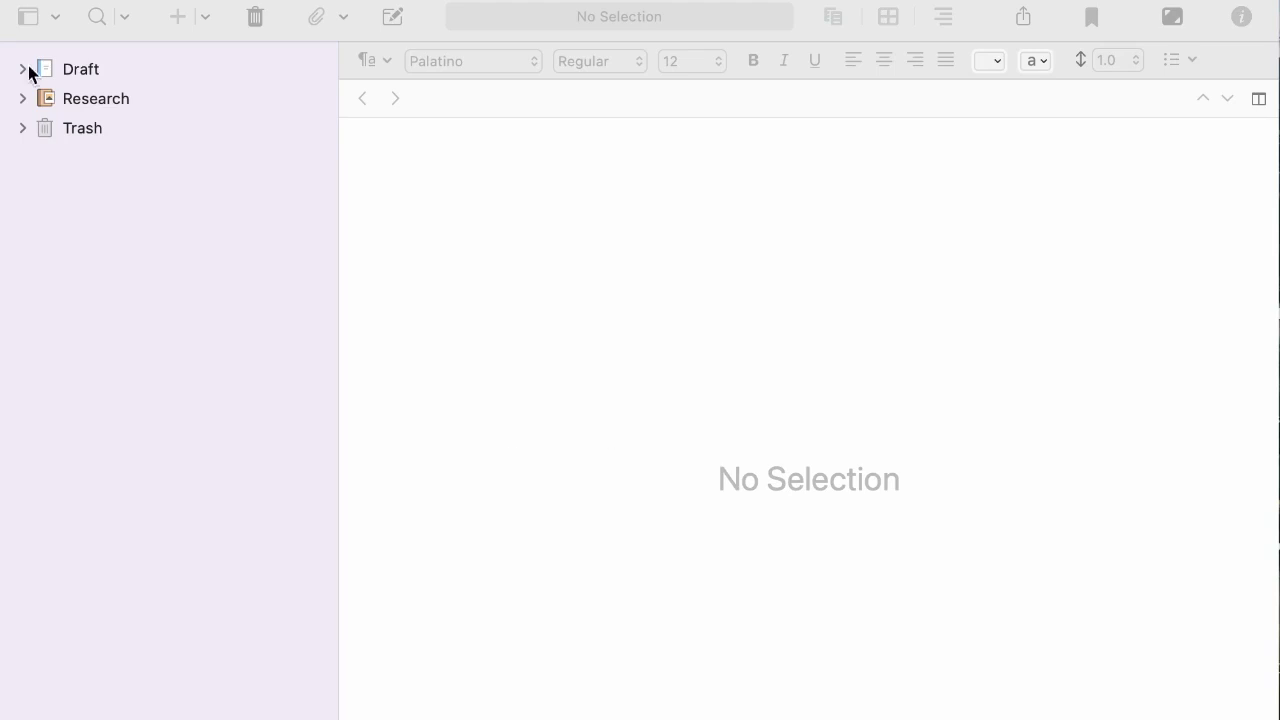
- Open the Draft folder's corkboard to show its single blank index card
click(84, 68)
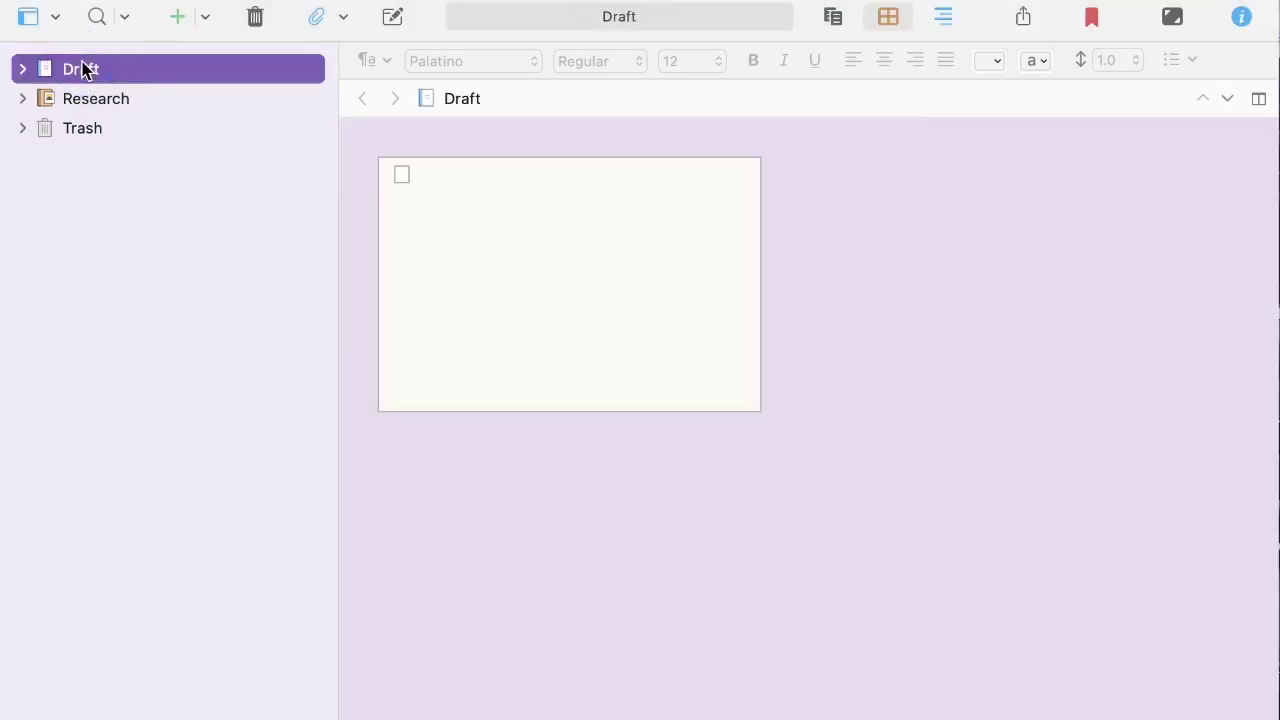
- Add two new documents to the Draft and rename the first 'Goals/Rules Guide'
click(177, 17)
click(178, 18)
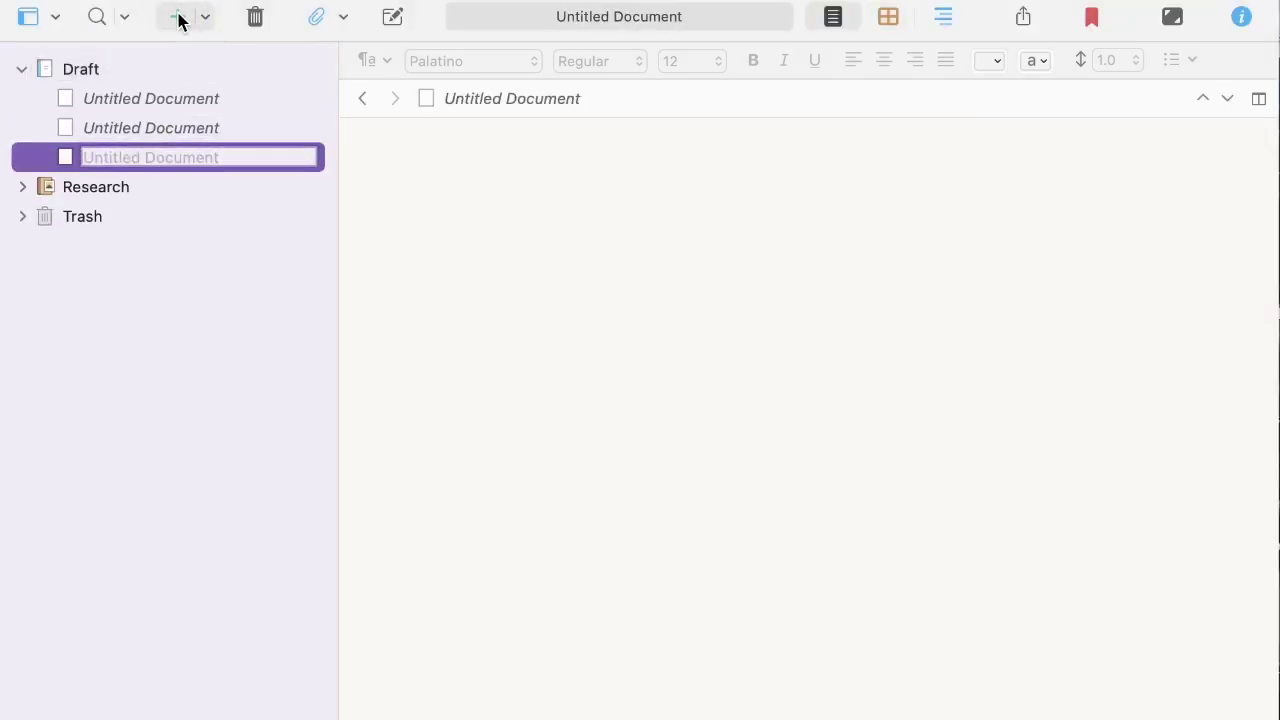
click(197, 98)
click(197, 97)
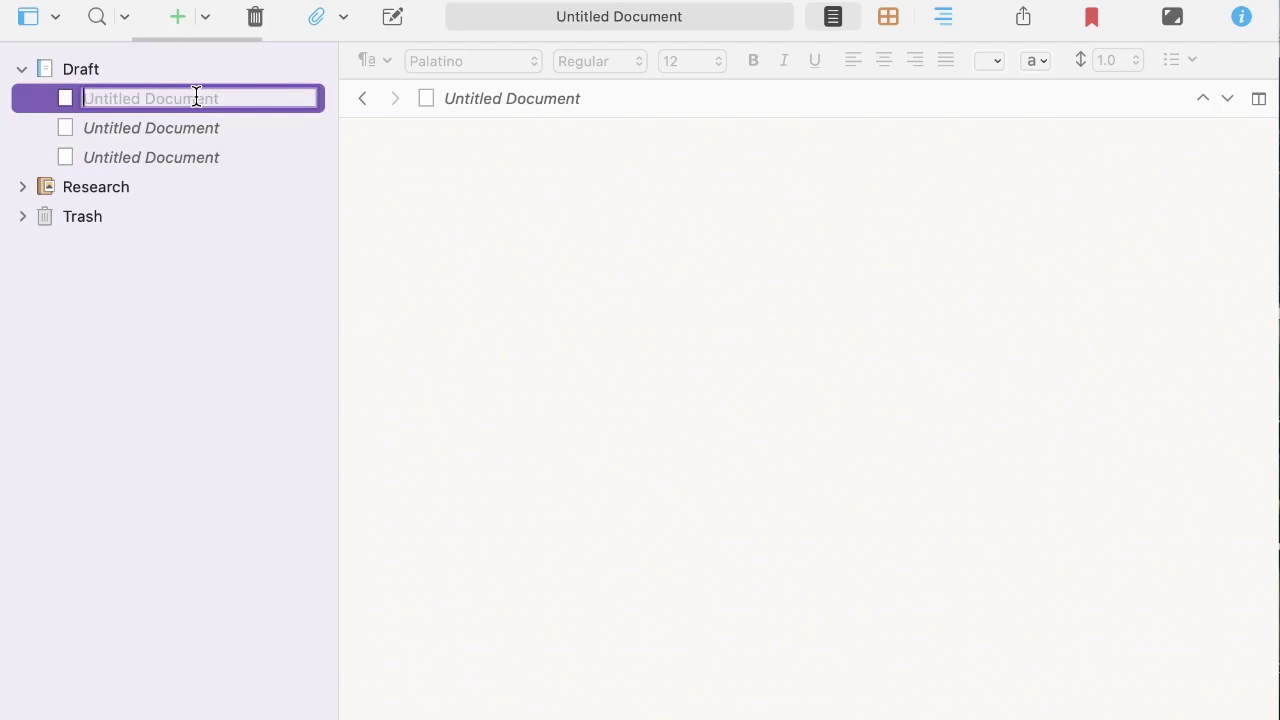
text(Goals/Ru)
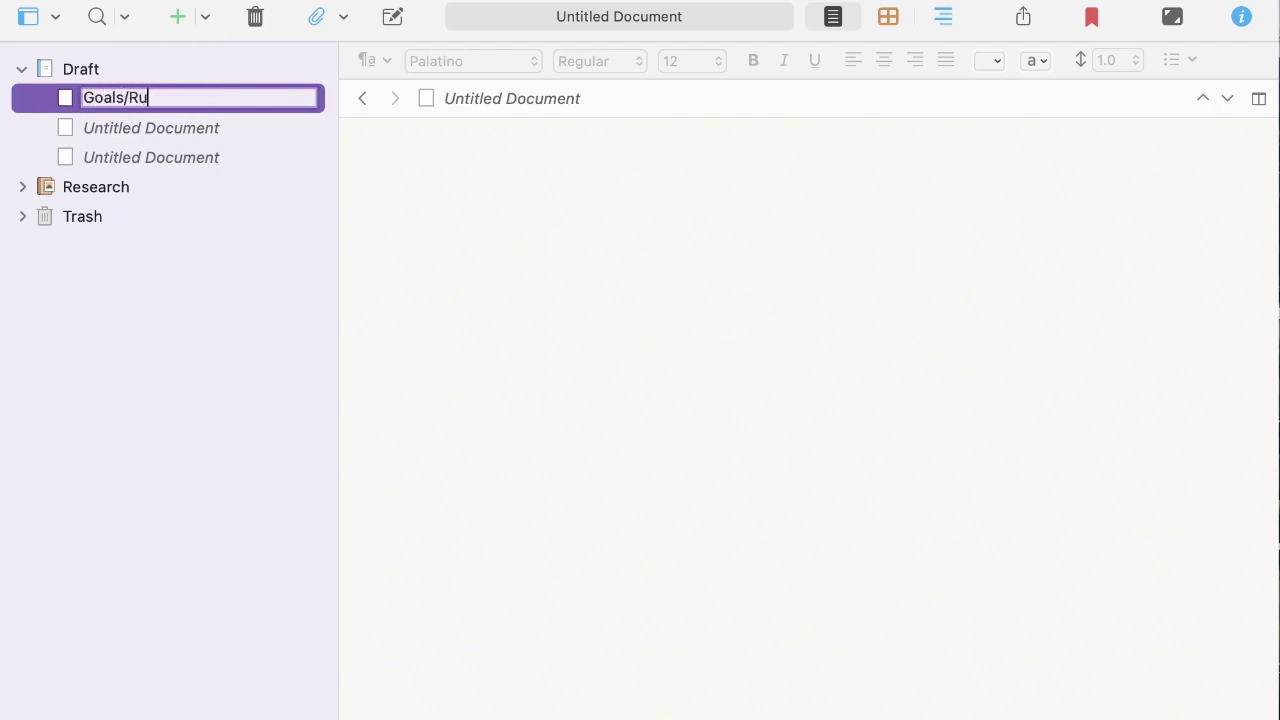
text(les Guide)
click(70, 97)
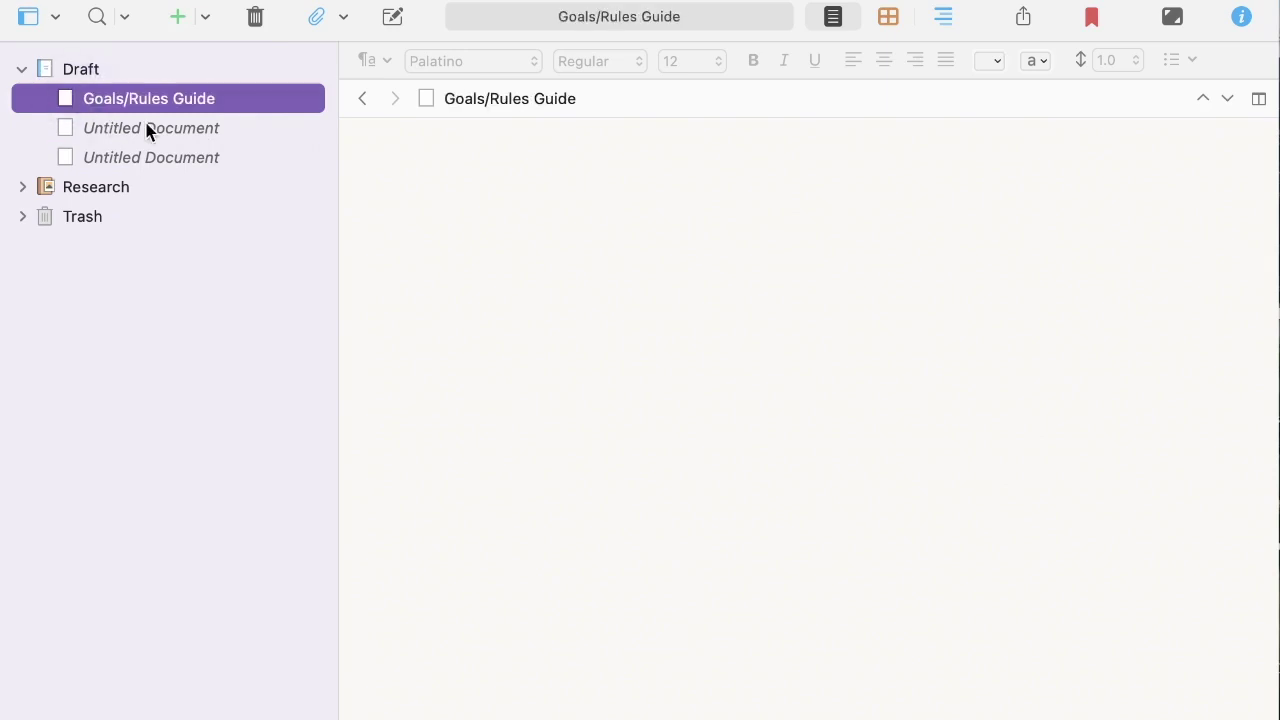
- Give Goals/Rules Guide the yellow Reviewer Comments star icon, then begin renaming the next document
right_click(72, 95)
mouse_move(197, 663)
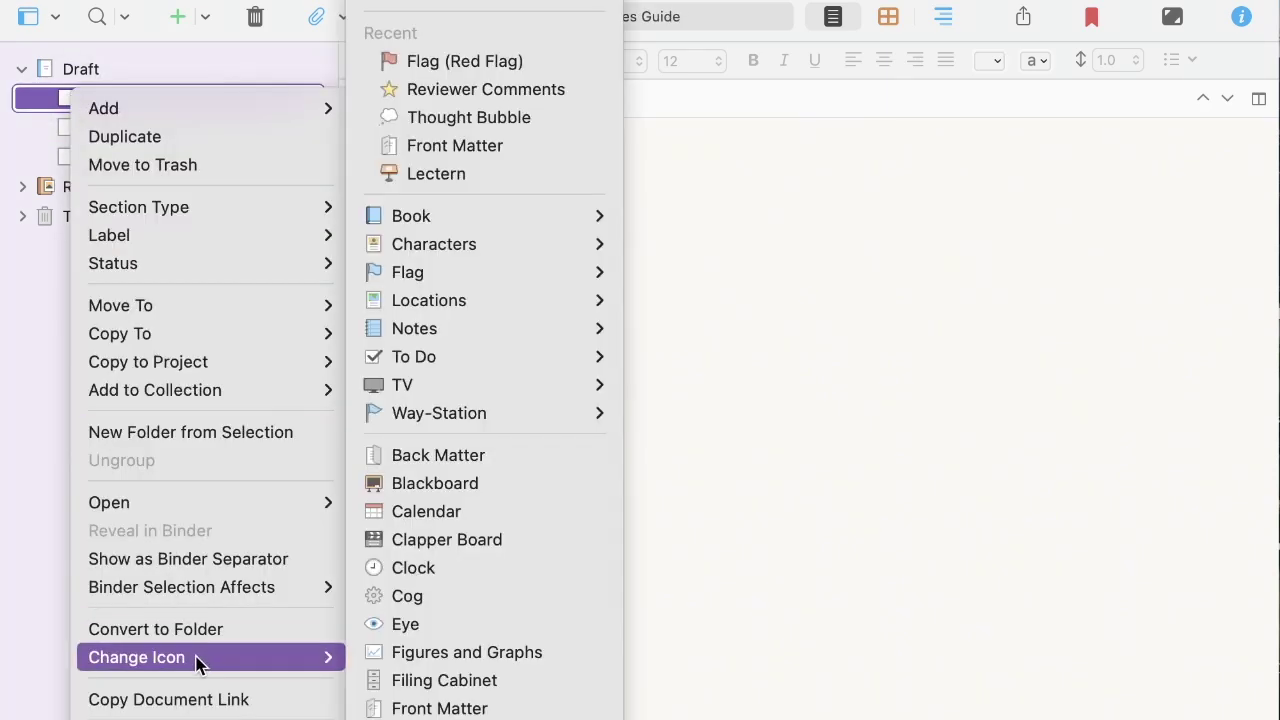
click(403, 89)
click(221, 134)
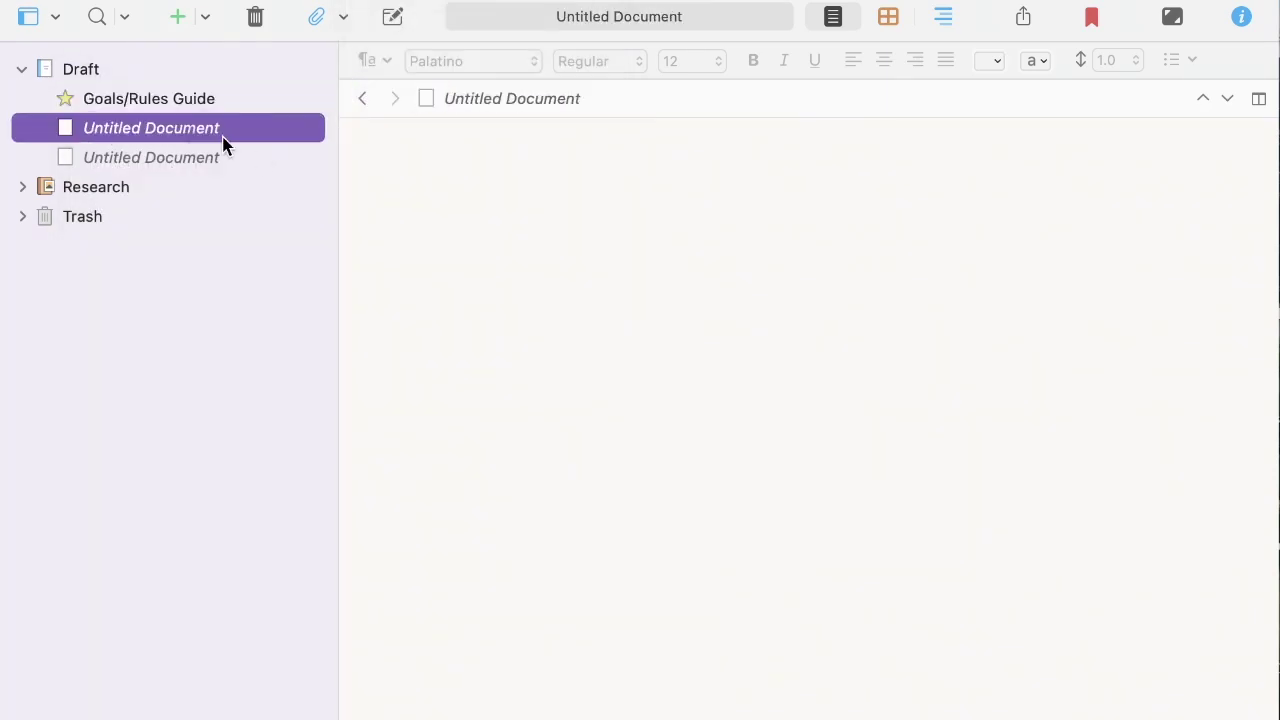
click(236, 104)
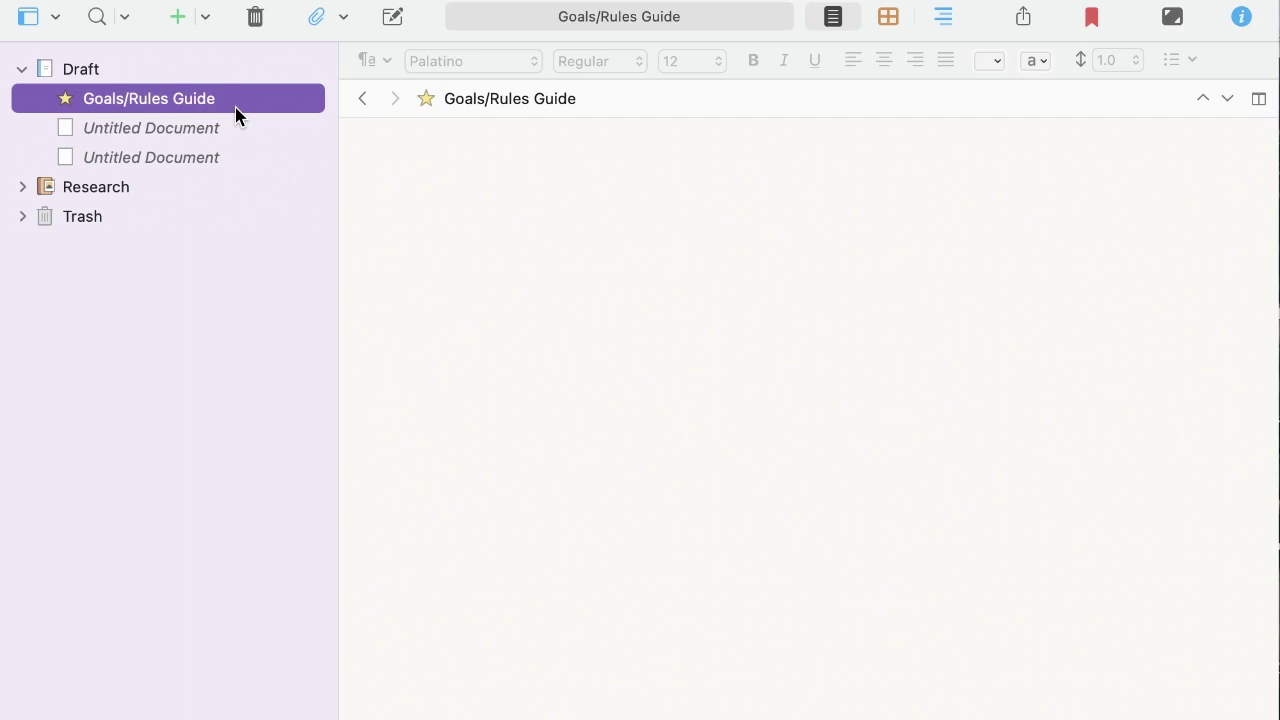
key(Down)
key(Return)
- Name the second document 'Weekly Goals' and give it the Blackboard icon
text(W)
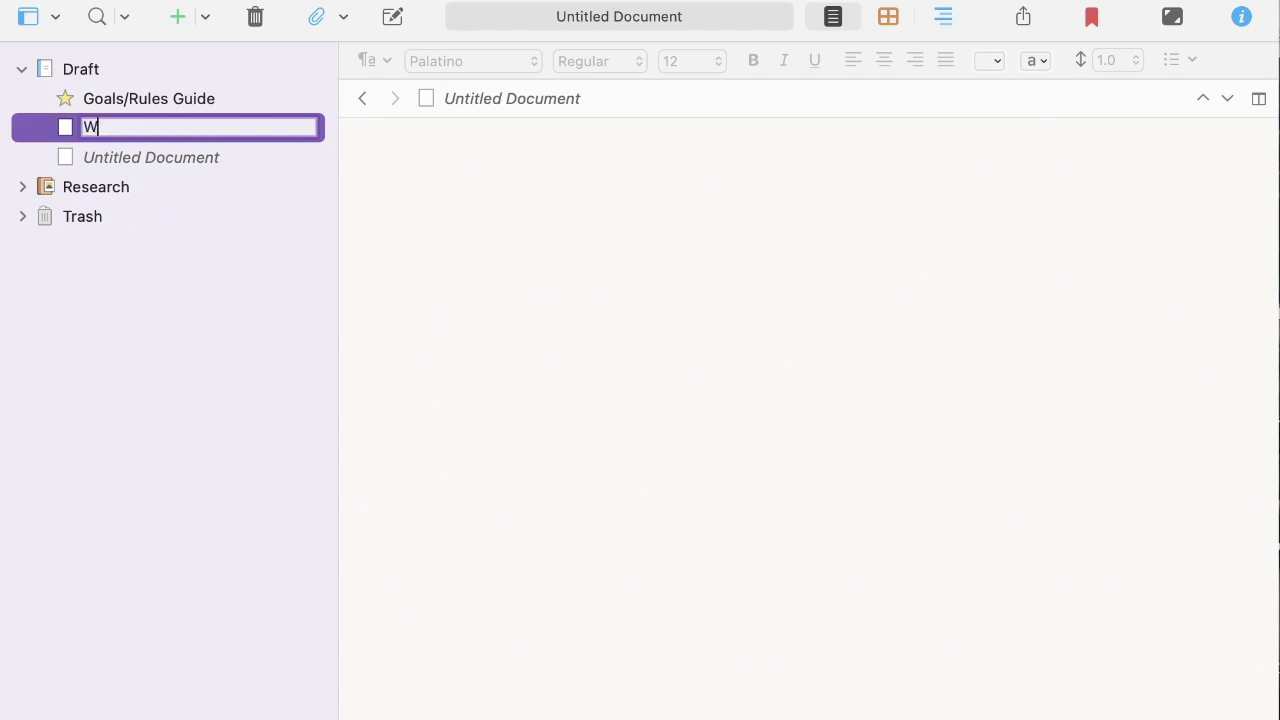
text(eekly Goals)
key(Return)
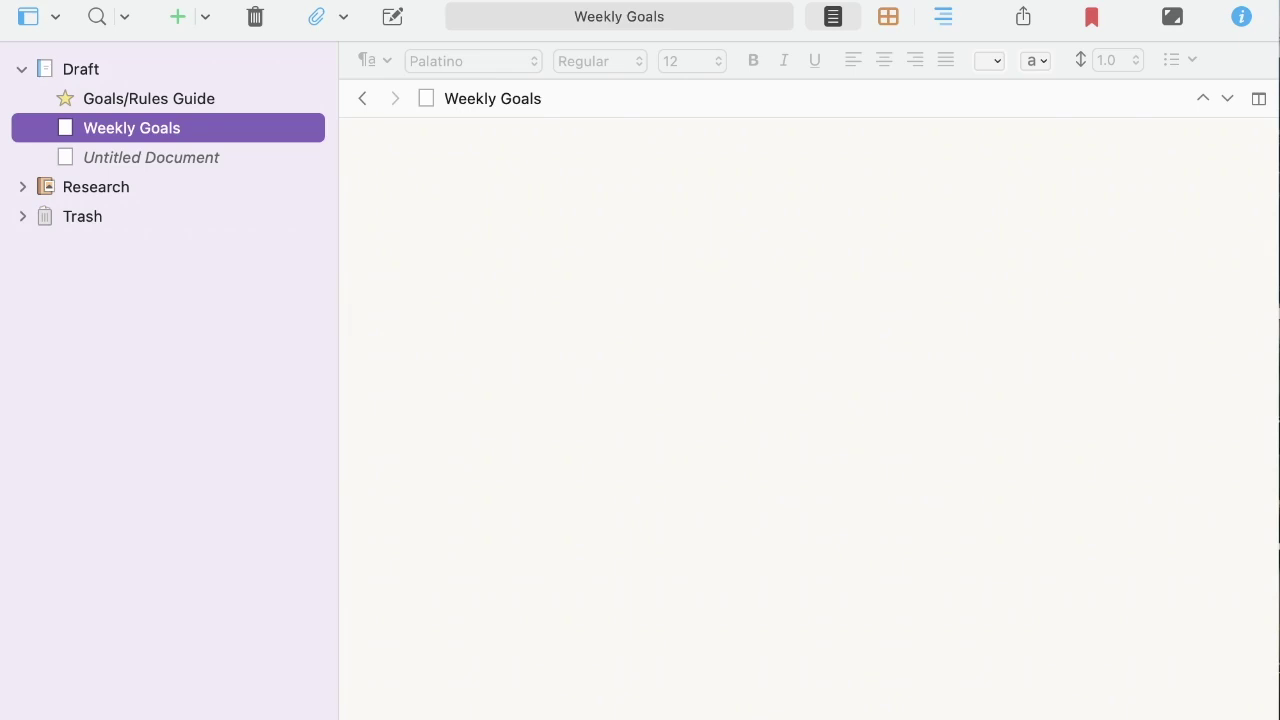
right_click(135, 127)
mouse_move(329, 680)
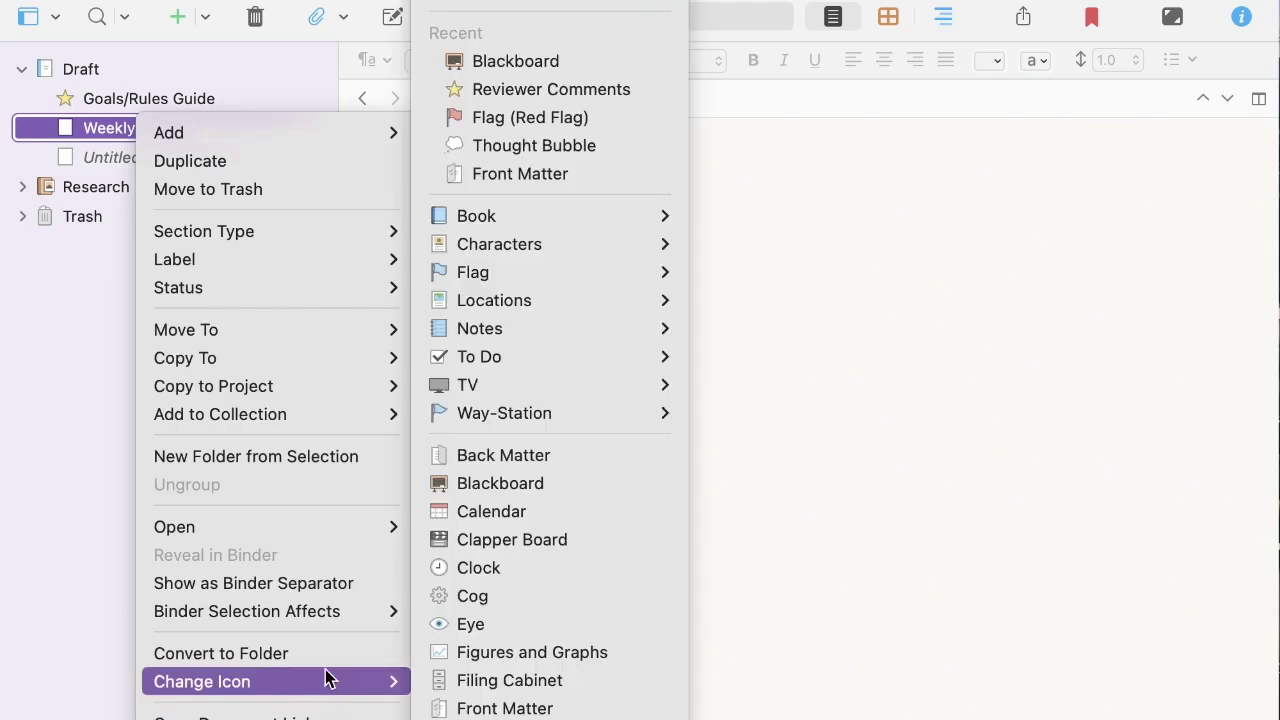
click(612, 61)
- Name the last document 'Master List of Unpublished Poems' with a blue notepad icon
double_click(227, 155)
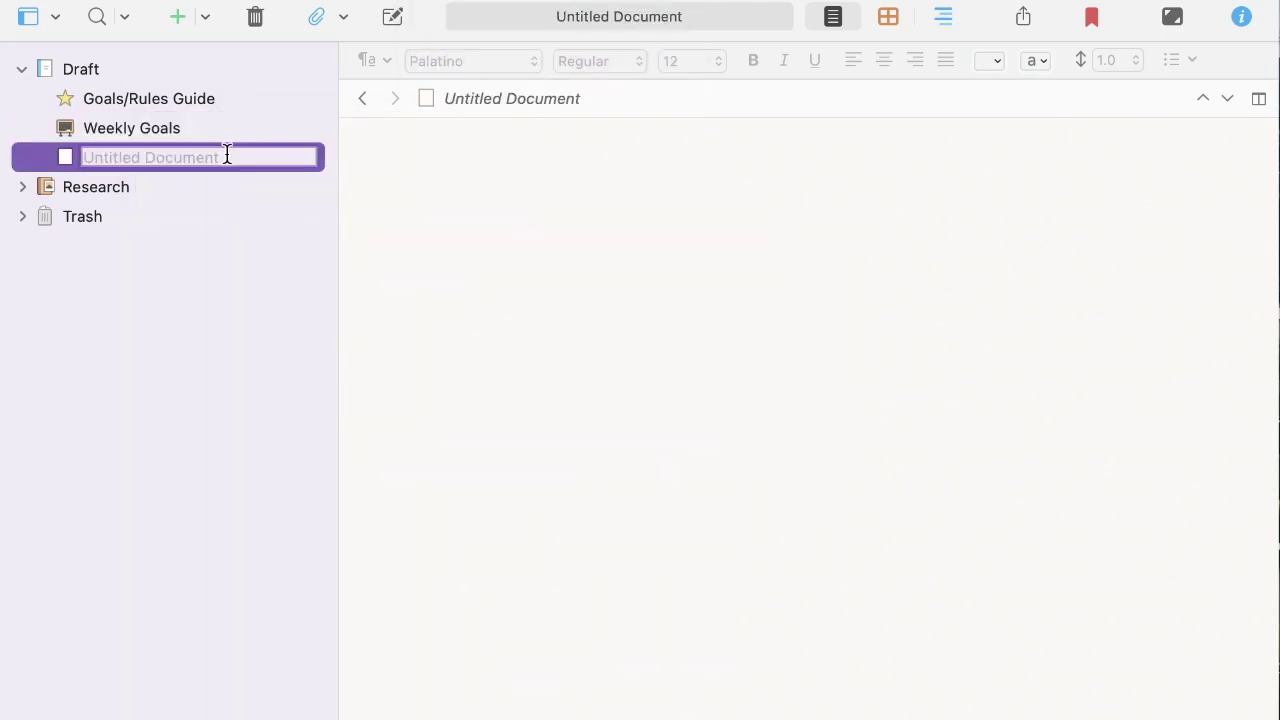
text(Master Lis)
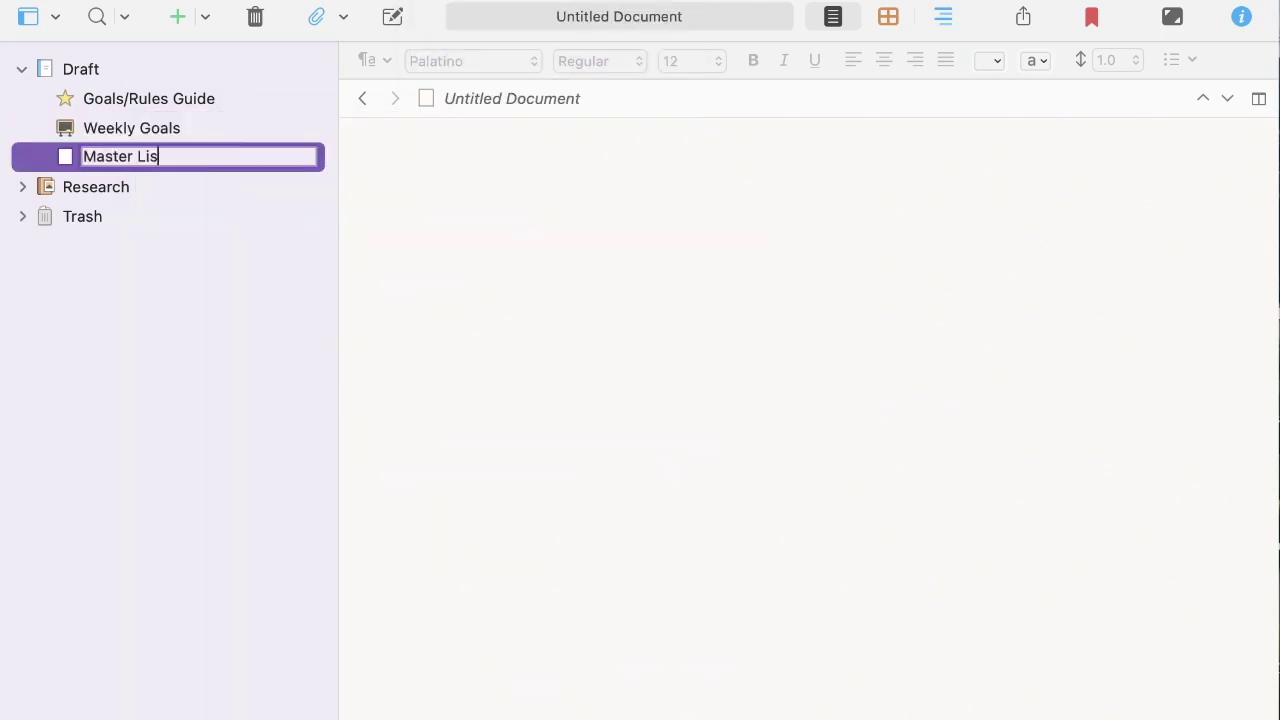
text(t of Unpublished Po)
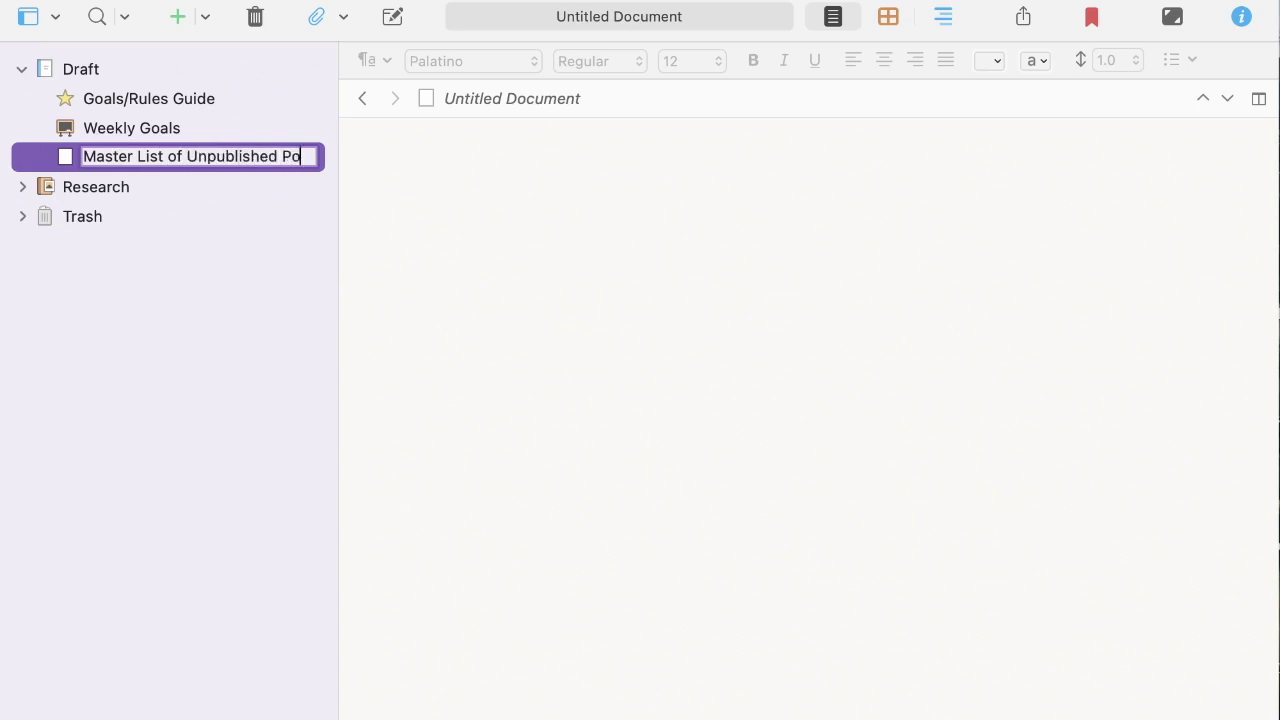
text(ems)
key(Return)
right_click(214, 160)
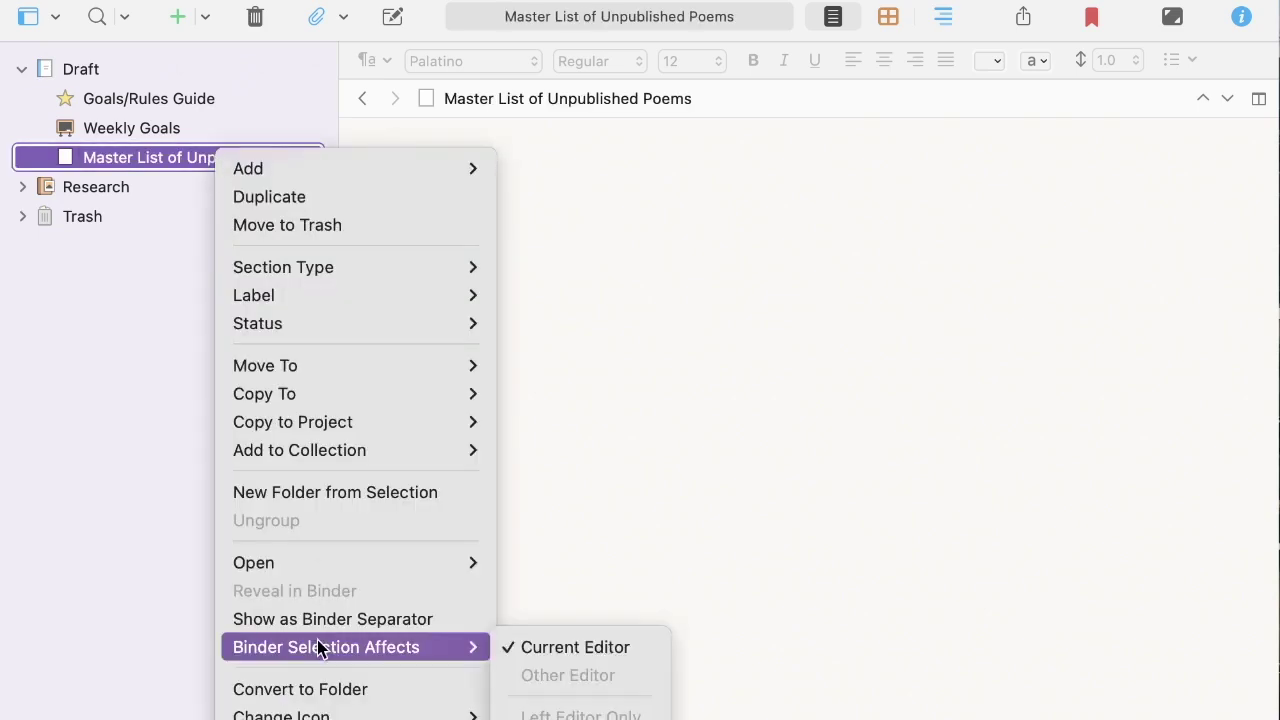
mouse_move(300, 714)
mouse_move(645, 230)
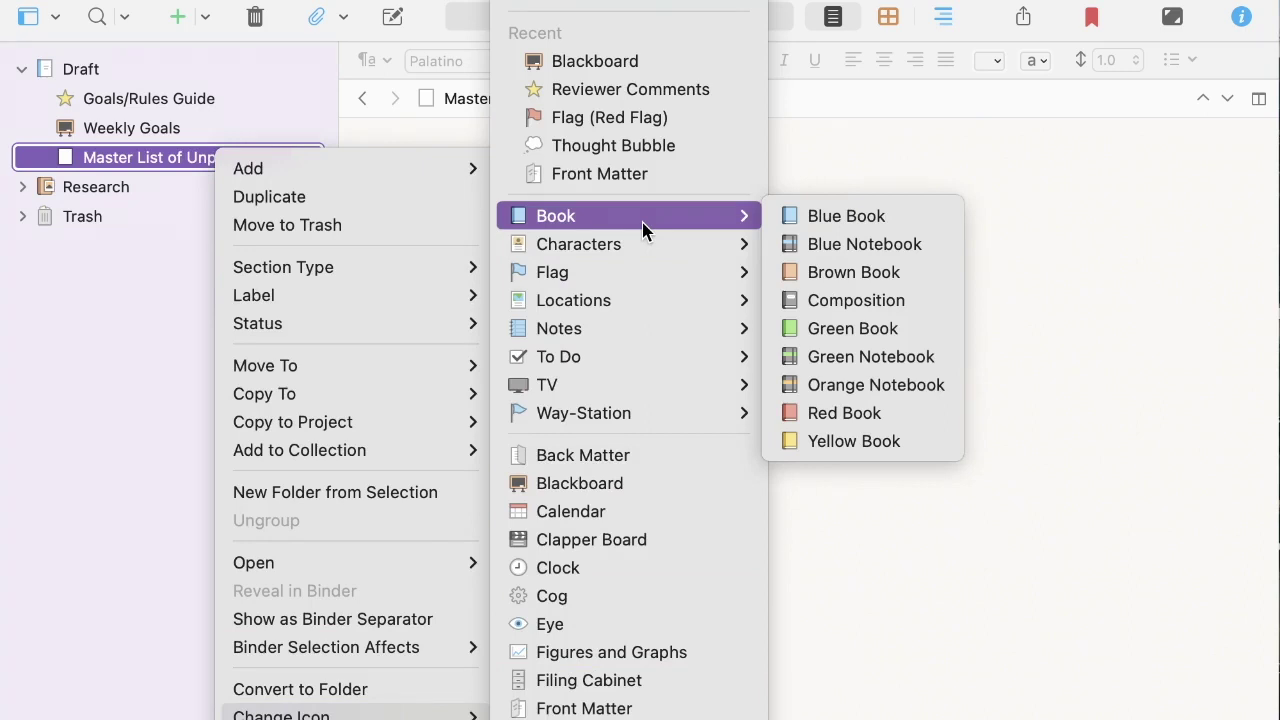
mouse_move(687, 332)
click(860, 329)
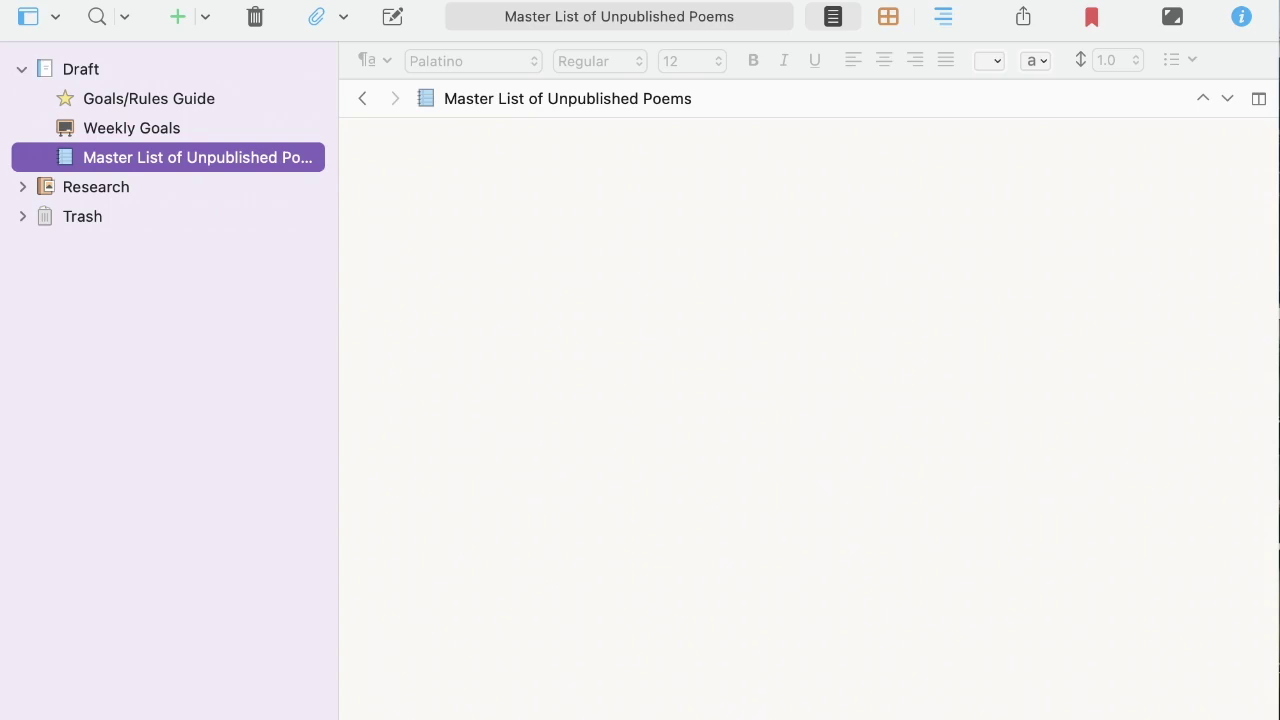
- Add a Draft document named 'Lists of Poems Within Packets' with a blue notepad icon
click(177, 16)
text(Lis)
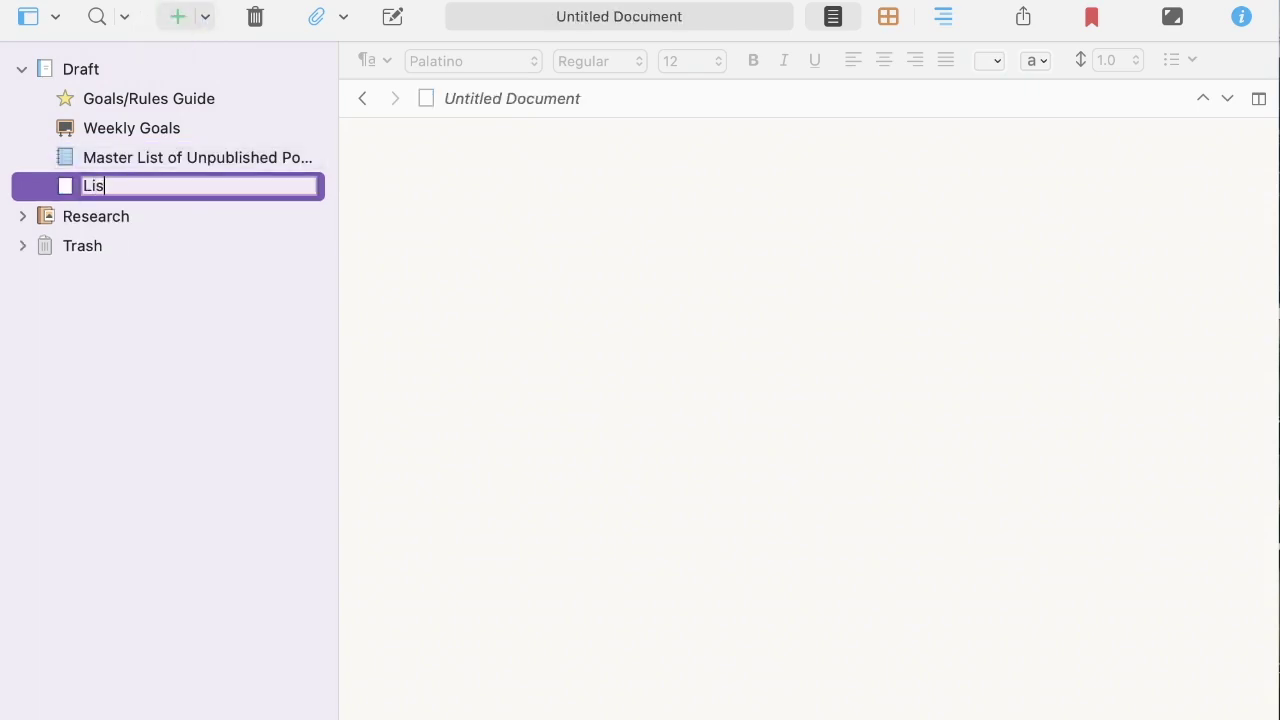
text(ts of Poems Within Packets)
key(Return)
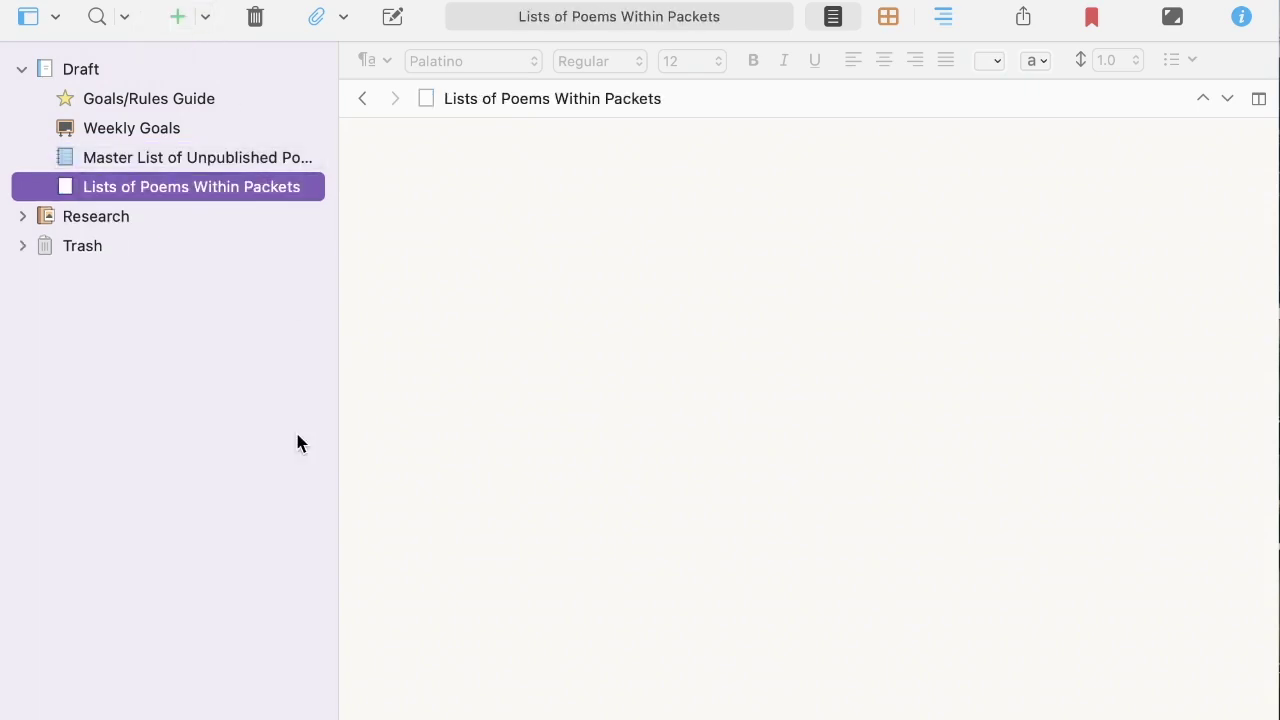
right_click(258, 179)
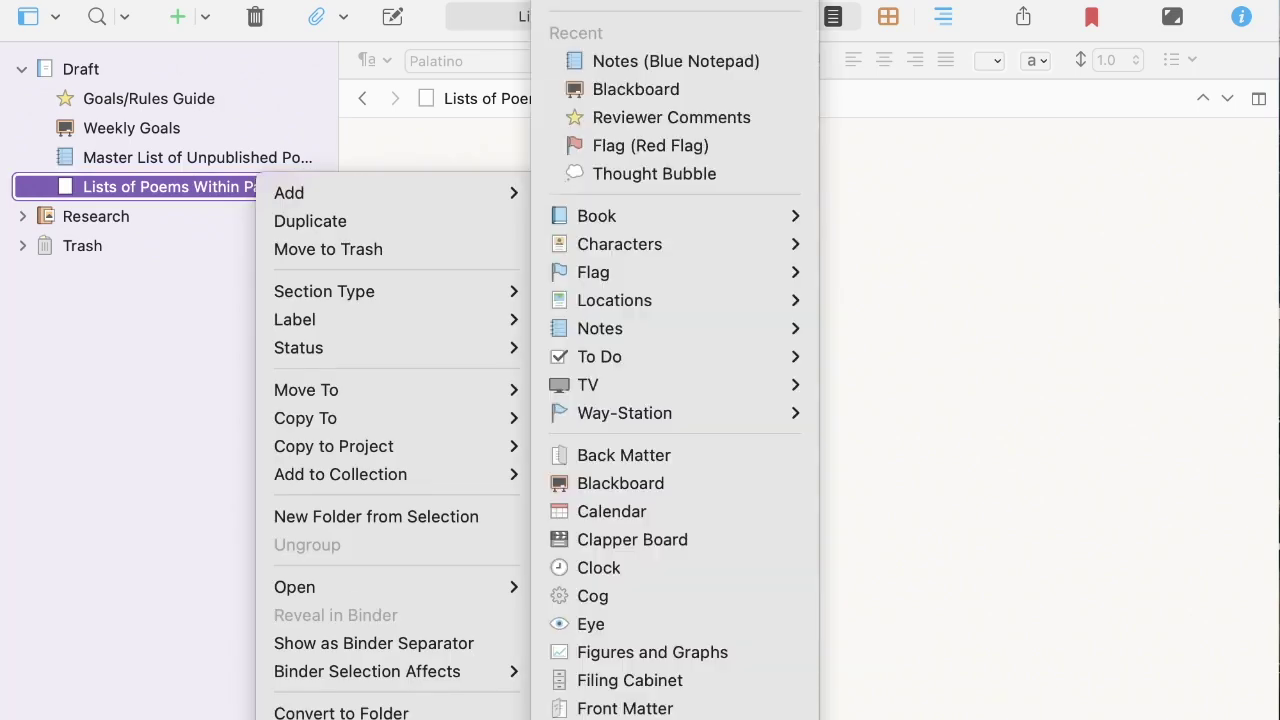
click(719, 51)
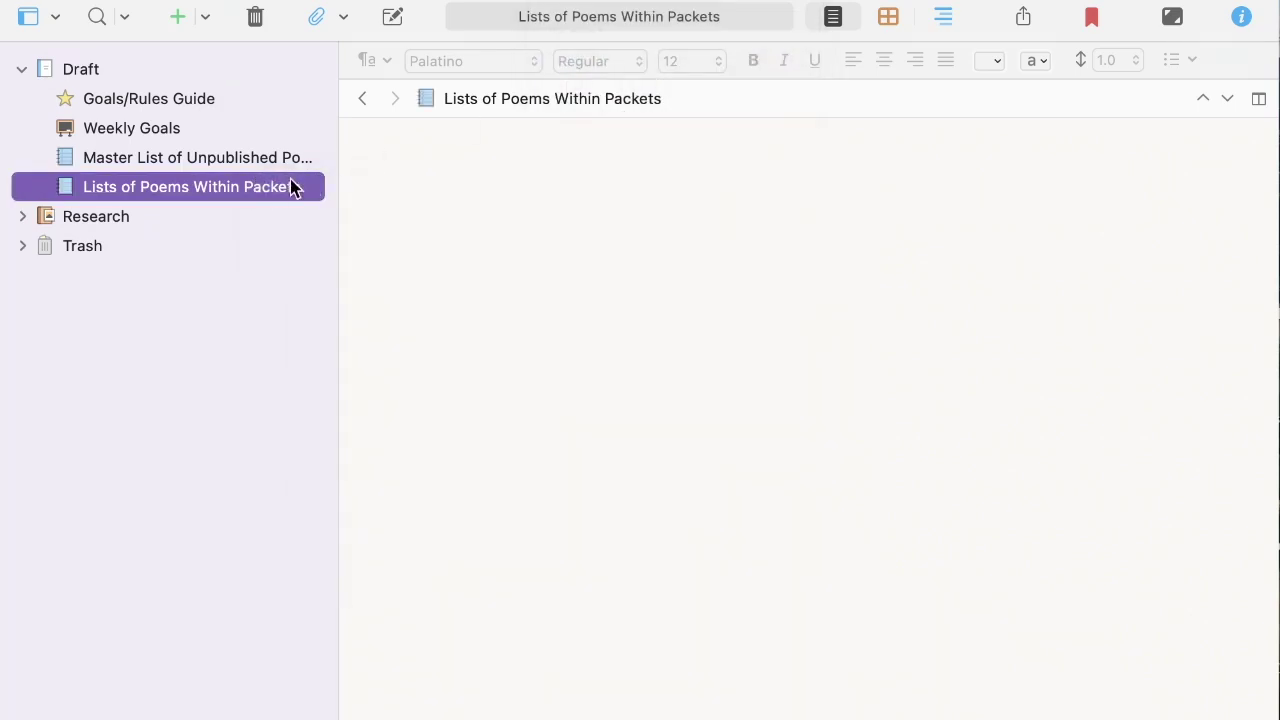
- Change the Master List of Unpublished Poems icon to a green notepad
click(265, 166)
right_click(266, 166)
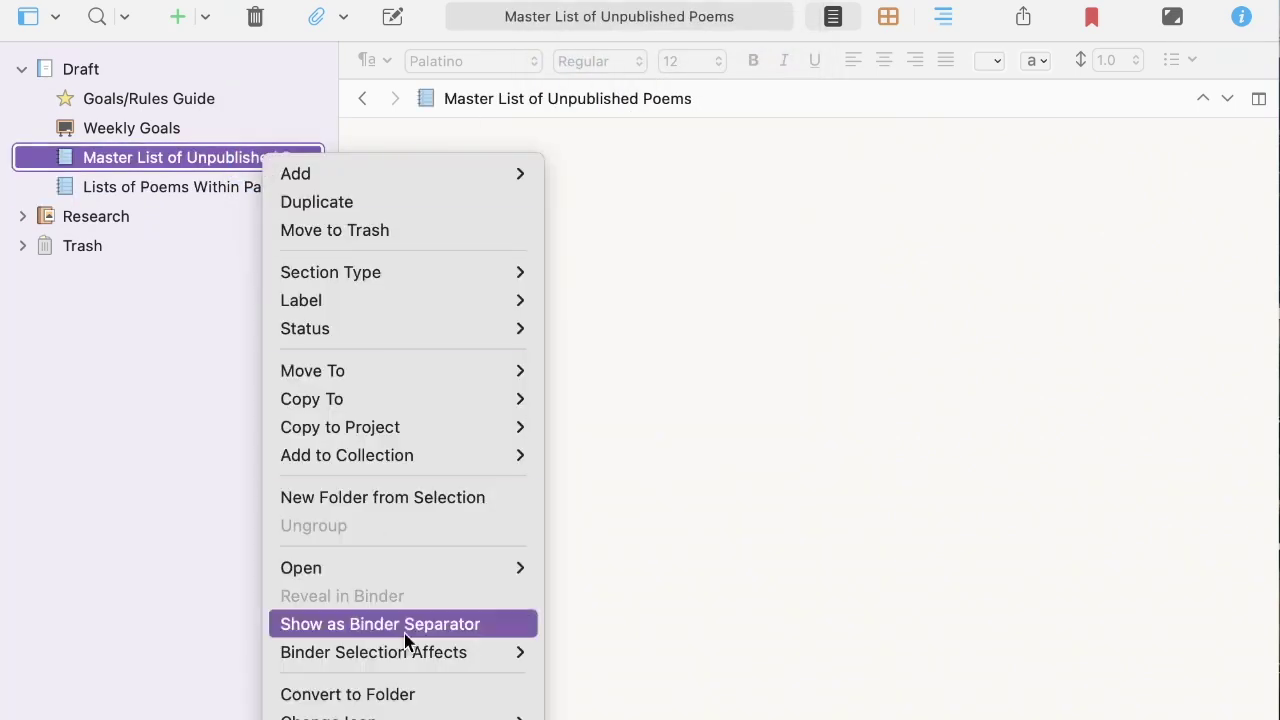
mouse_move(330, 716)
click(880, 355)
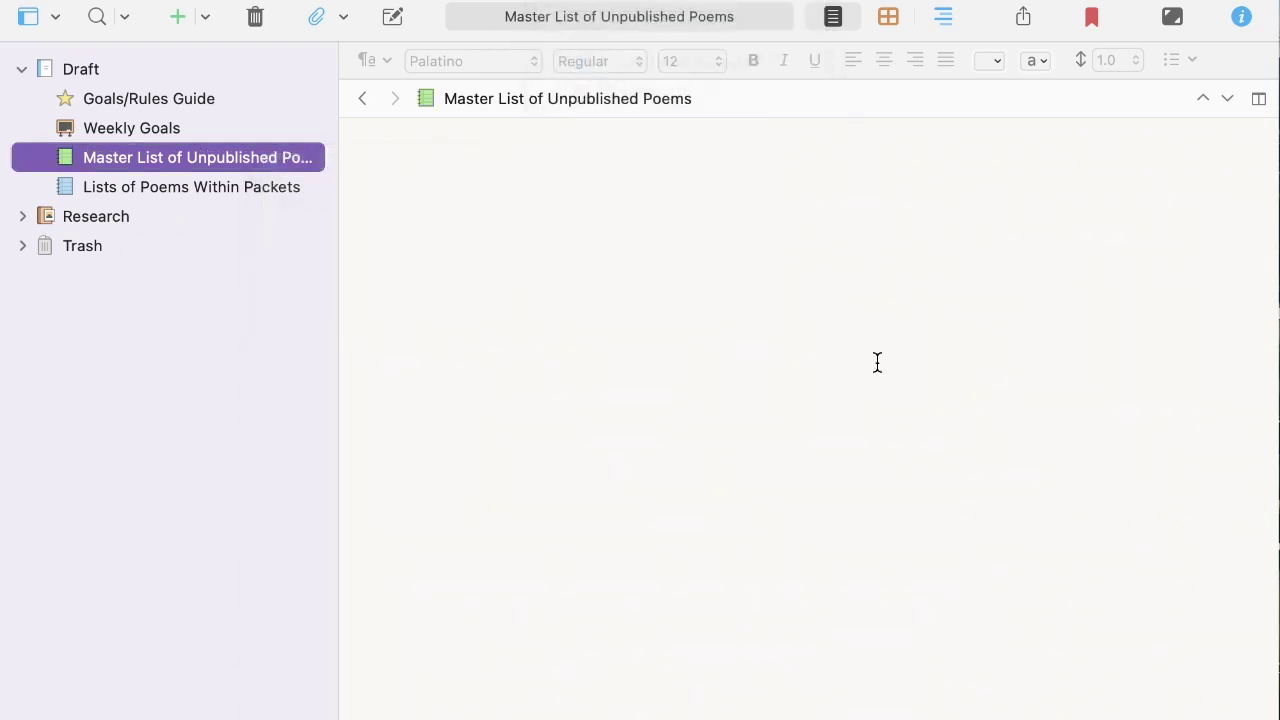
- Type Tier One, Tier Two and Tier Three Packet headings, each followed by numbered lines 1. to 5
click(468, 157)
text(T)
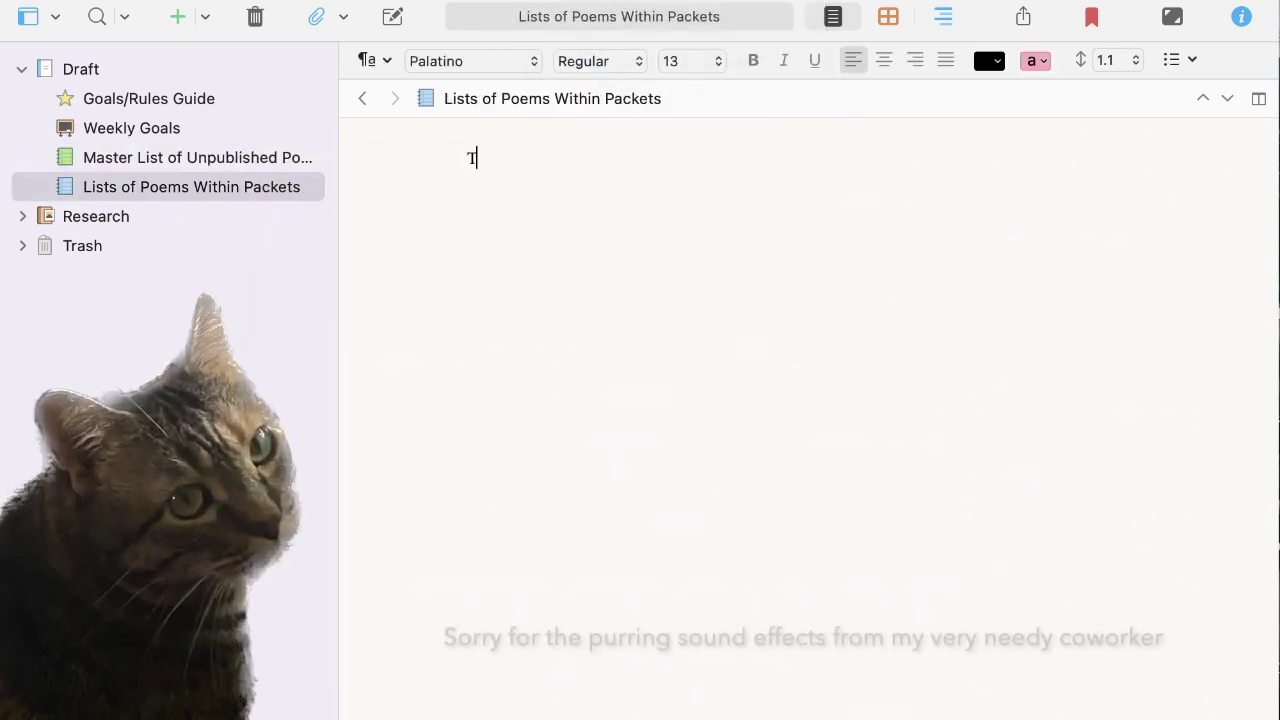
text(ier One Packet)
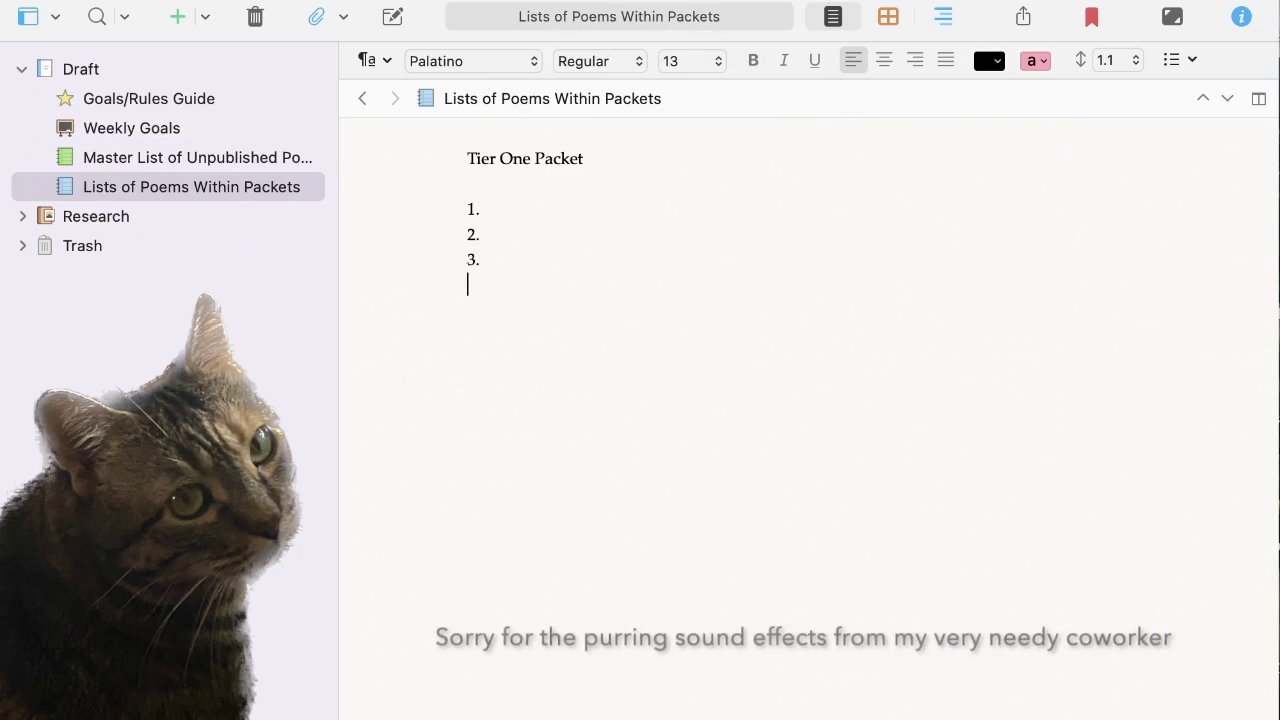
text(  1. 2. 3. 4. 5.)
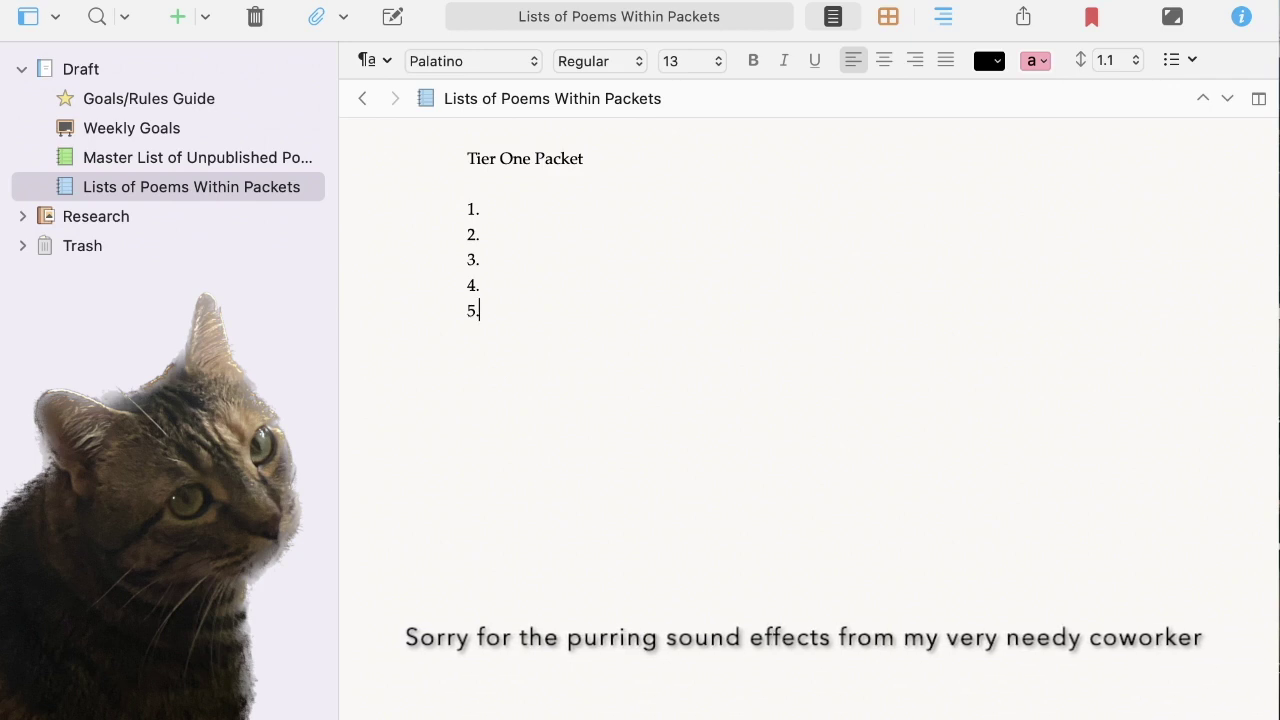
text(Tier Two Packet  1. 2. 3. )
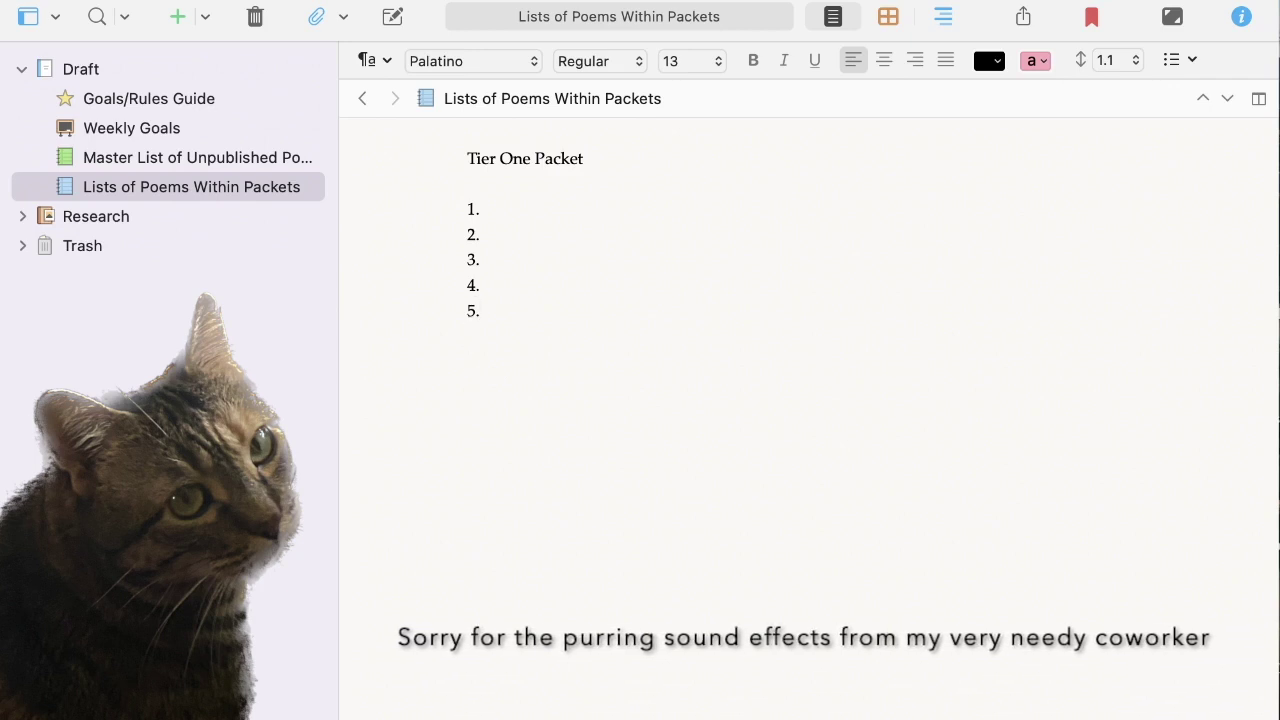
text(4. 5.  Tier Three Pac)
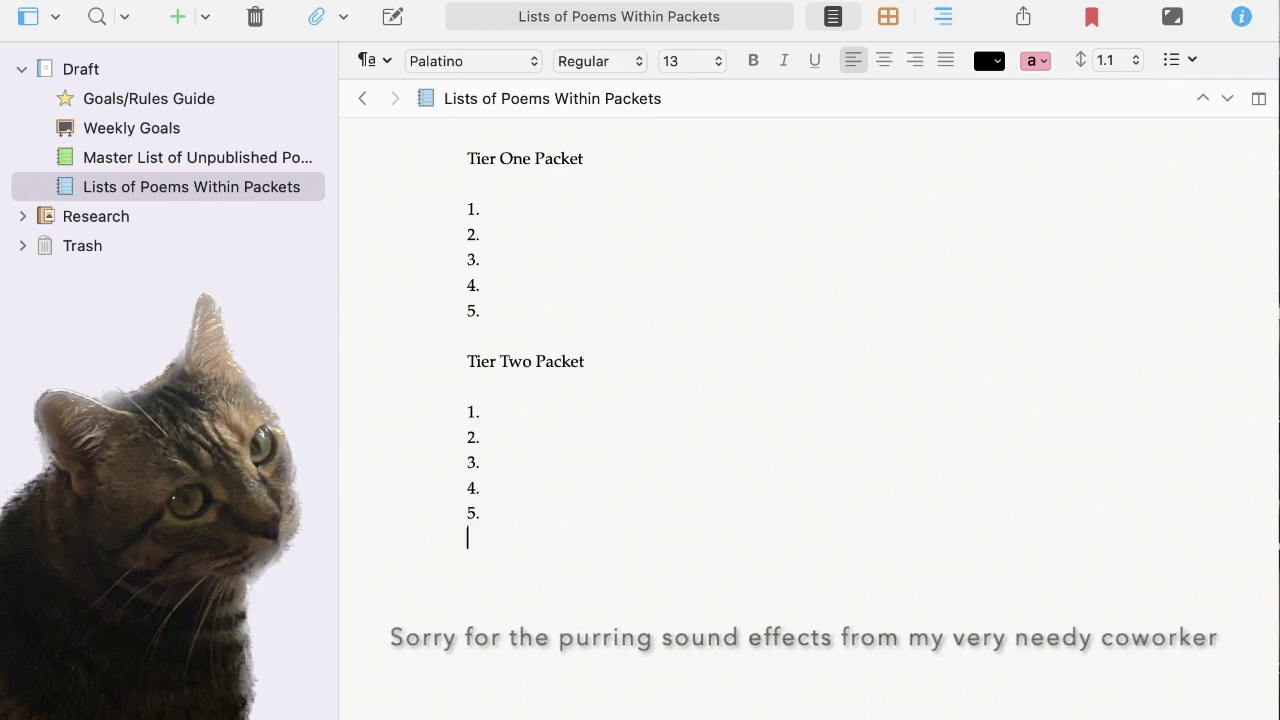
text(ket  1. 2)
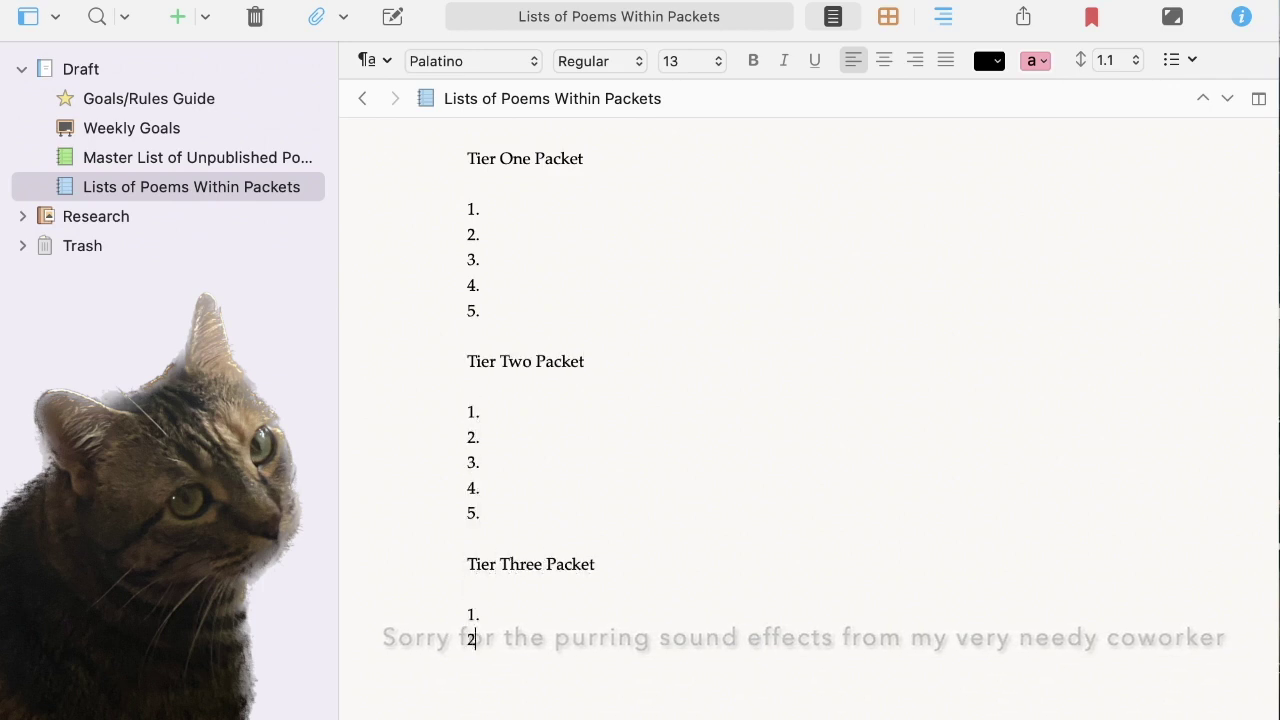
text(. 3. 4. 5.)
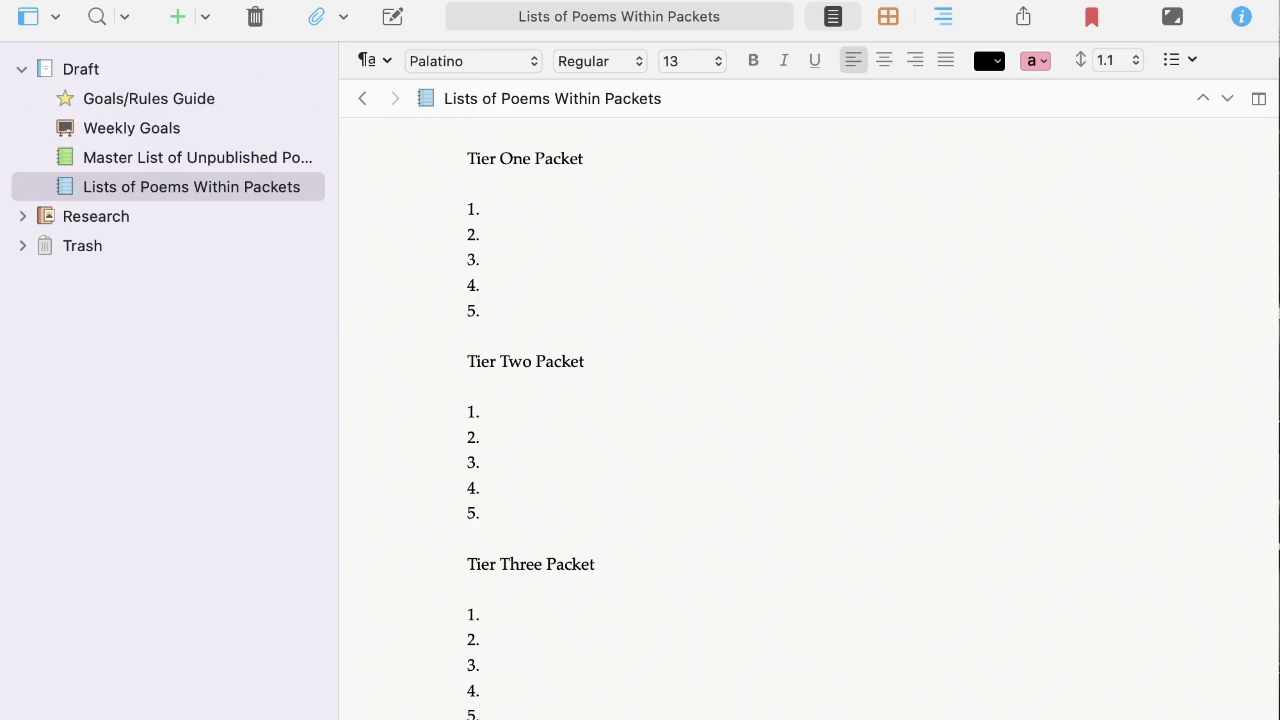
- Add a folder named '2023 Submission Folders' with a to-do checkbox icon
click(205, 16)
click(260, 82)
right_click(177, 216)
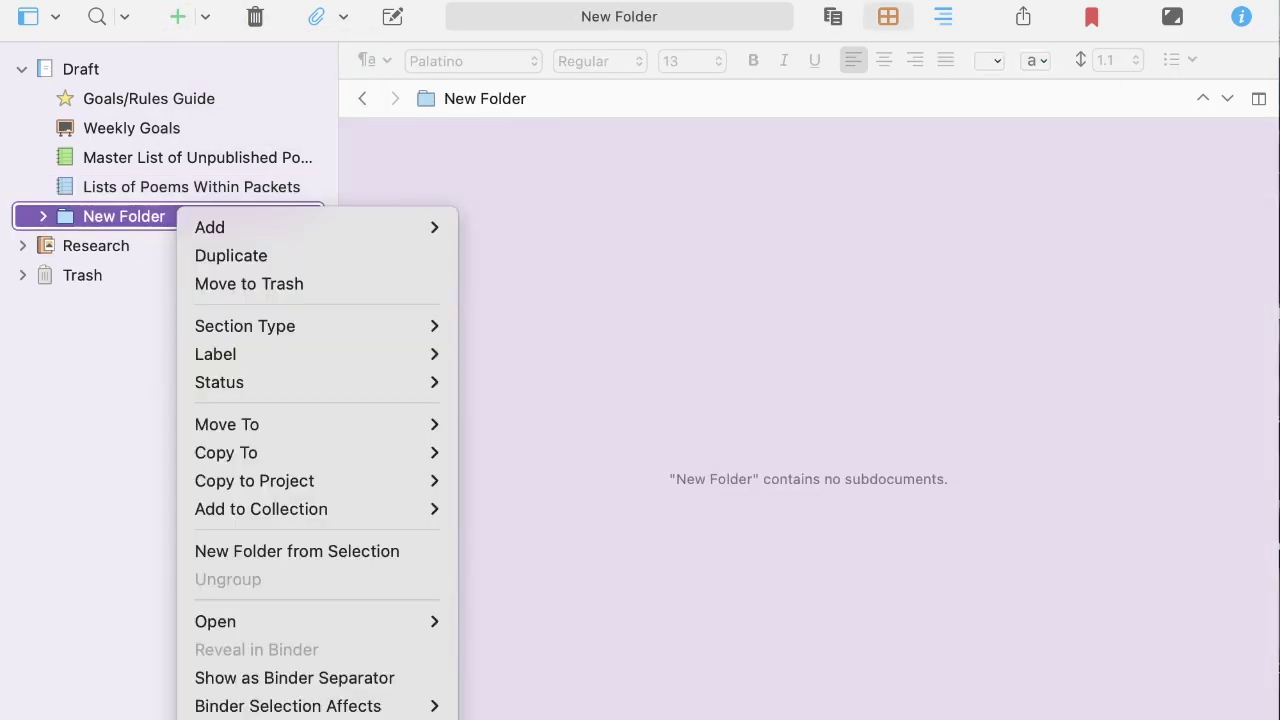
click(520, 354)
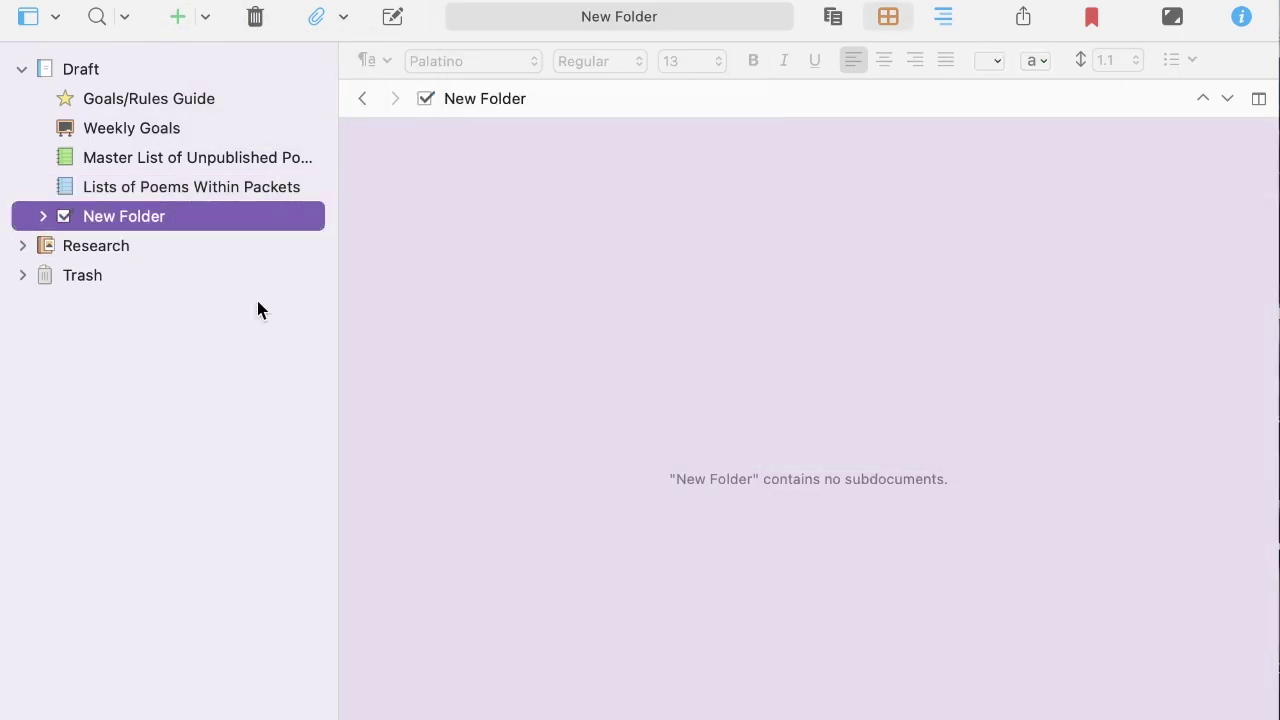
click(188, 217)
text(2023 Submission Folders)
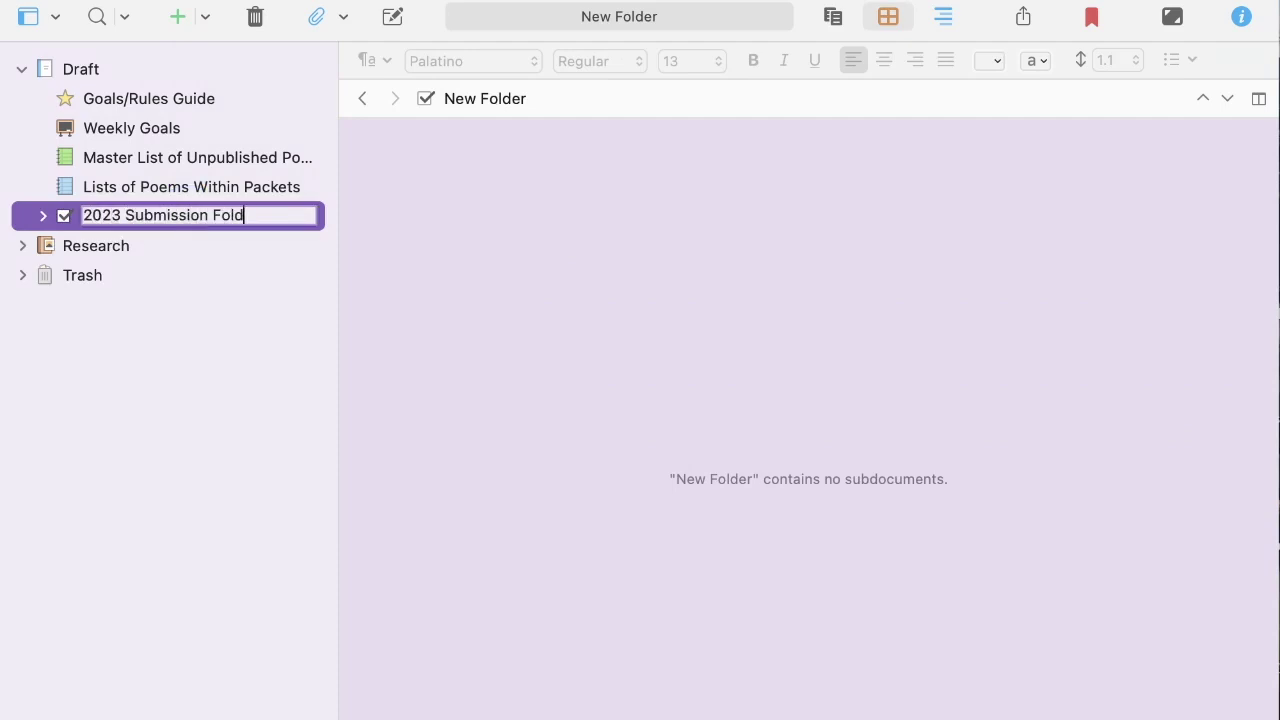
key(Return)
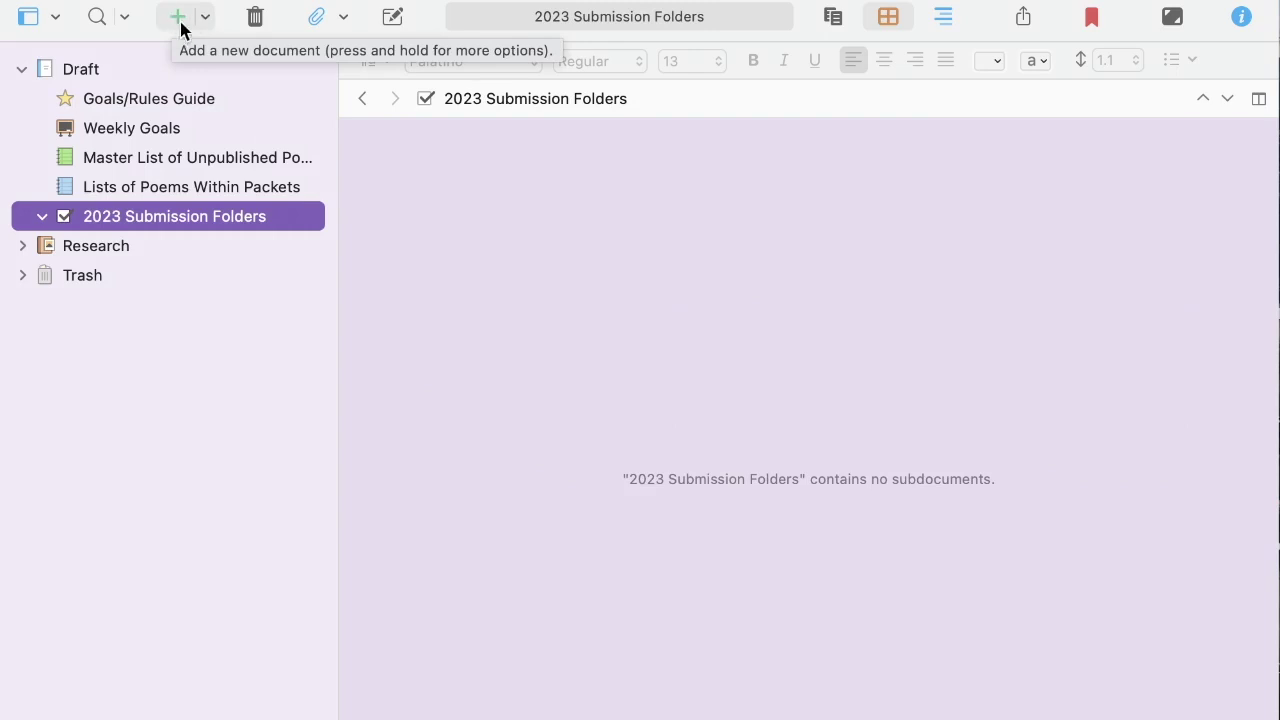
- Create a 'Belle Point Press' folder inside 2023 Submission Folders
click(175, 18)
right_click(80, 245)
click(248, 250)
key(Return)
text(Belle Point Press)
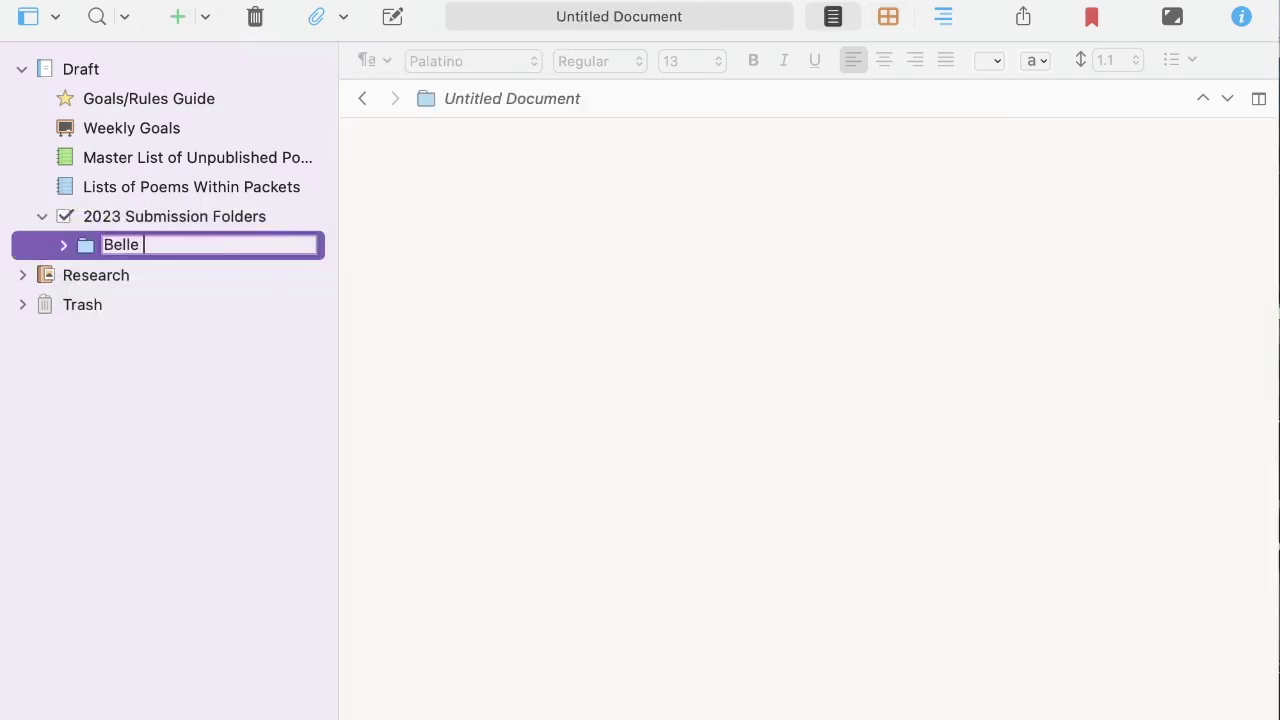
key(Return)
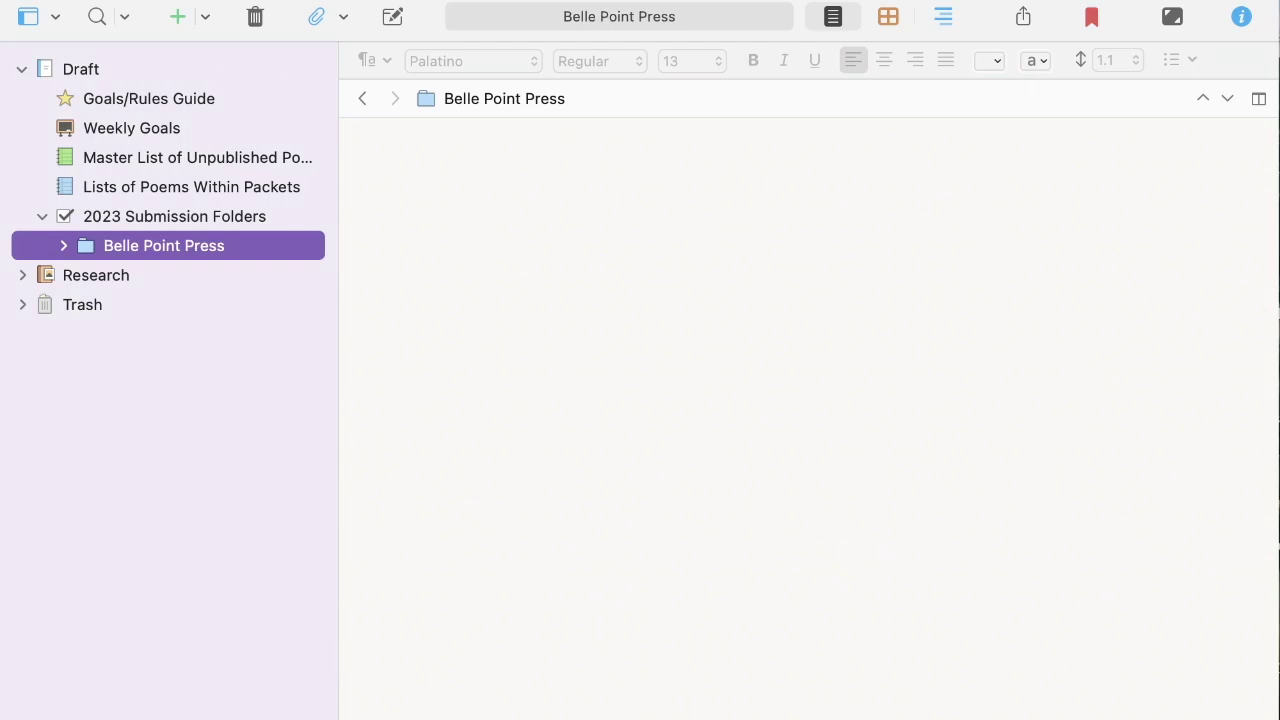
click(150, 213)
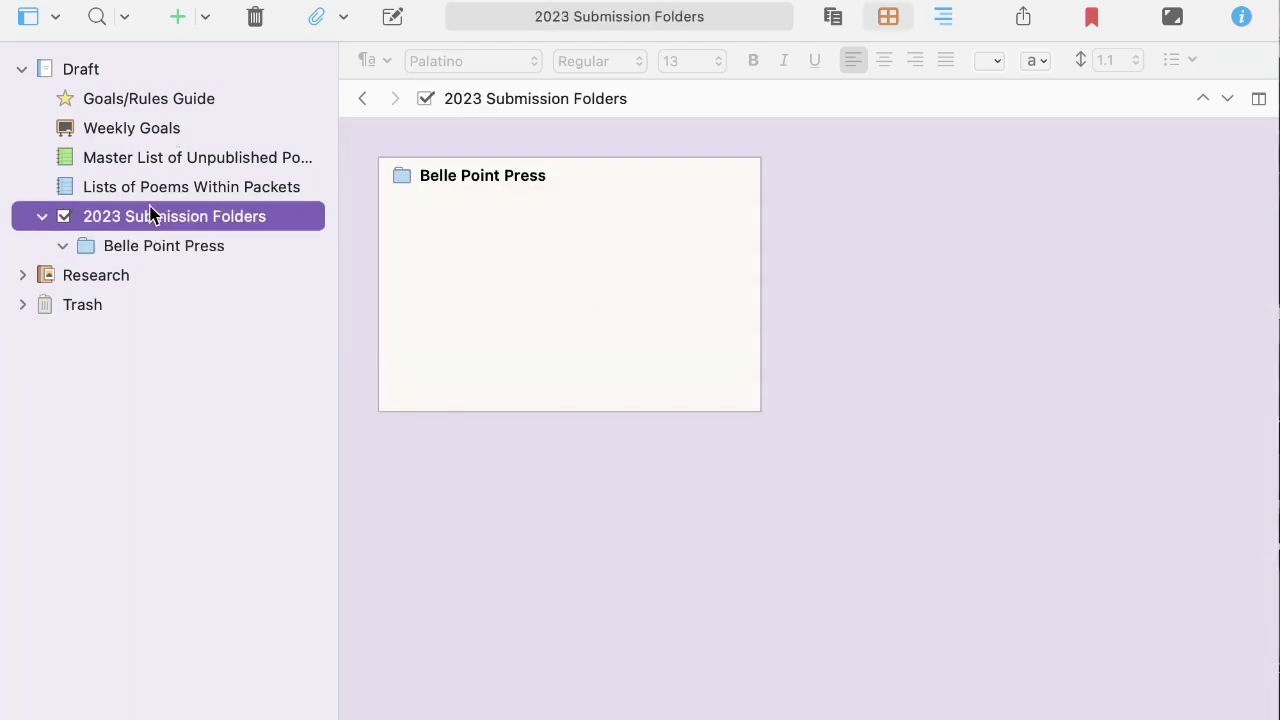
- Add a folder named 'Other' inside 2023 Submission Folders
click(178, 17)
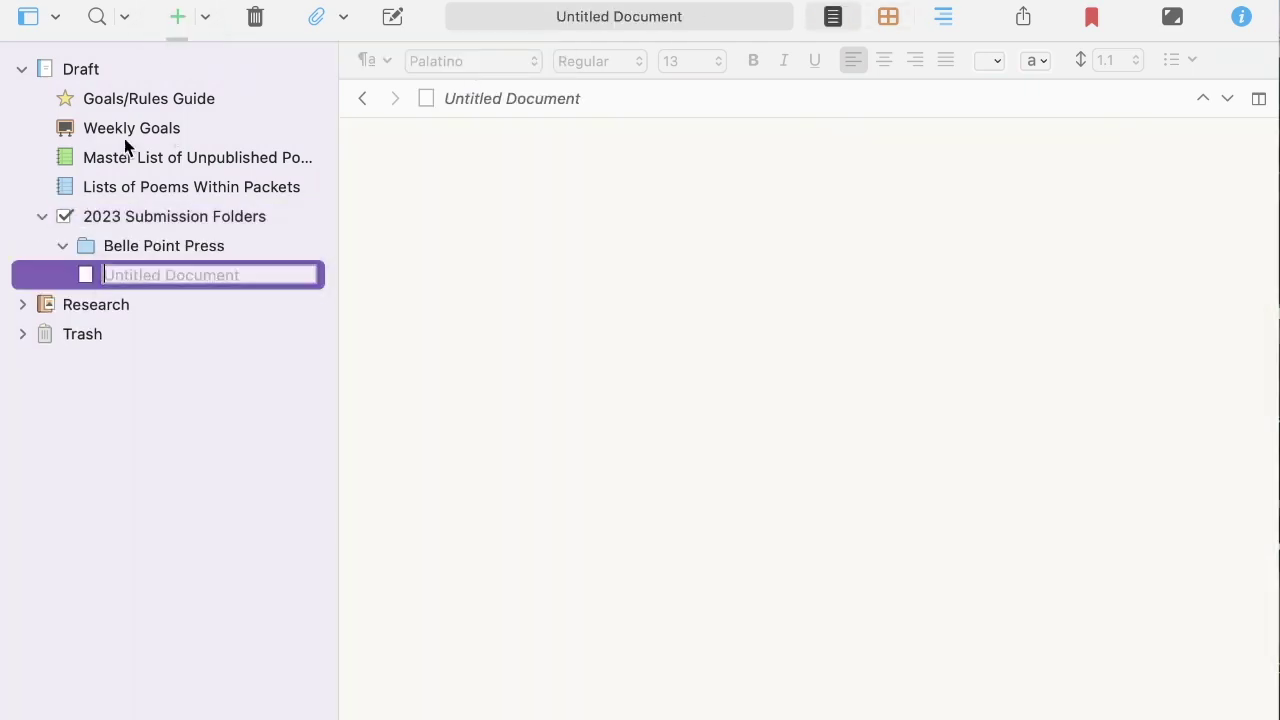
right_click(20, 272)
click(268, 314)
click(243, 278)
text(Other)
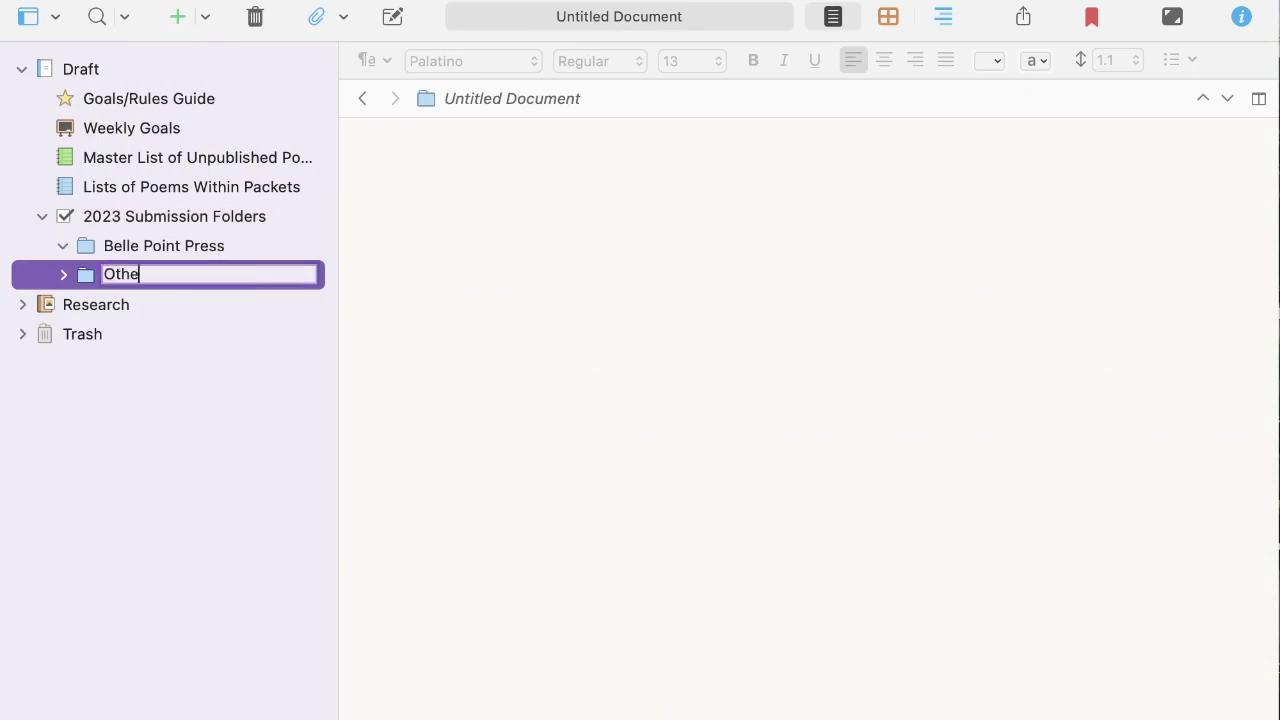
key(Return)
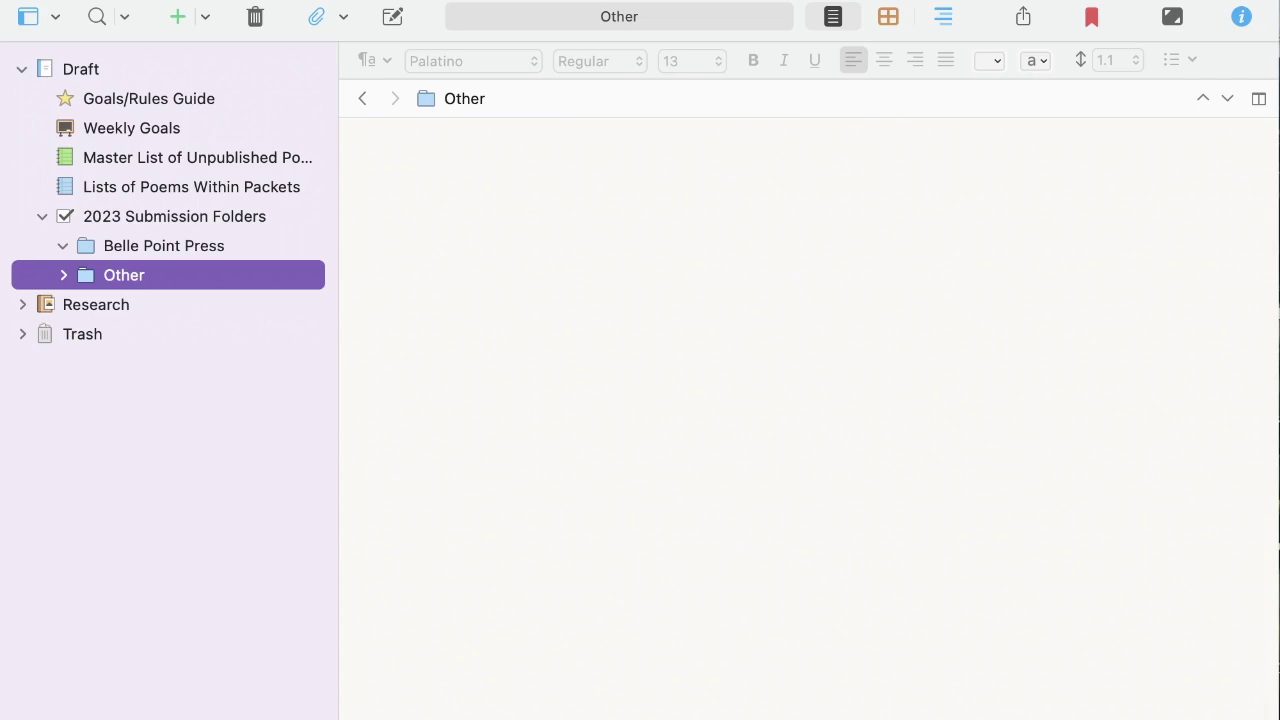
- Add a document named 'January Poem List' inside 2023 Submission Folders
click(243, 217)
click(174, 19)
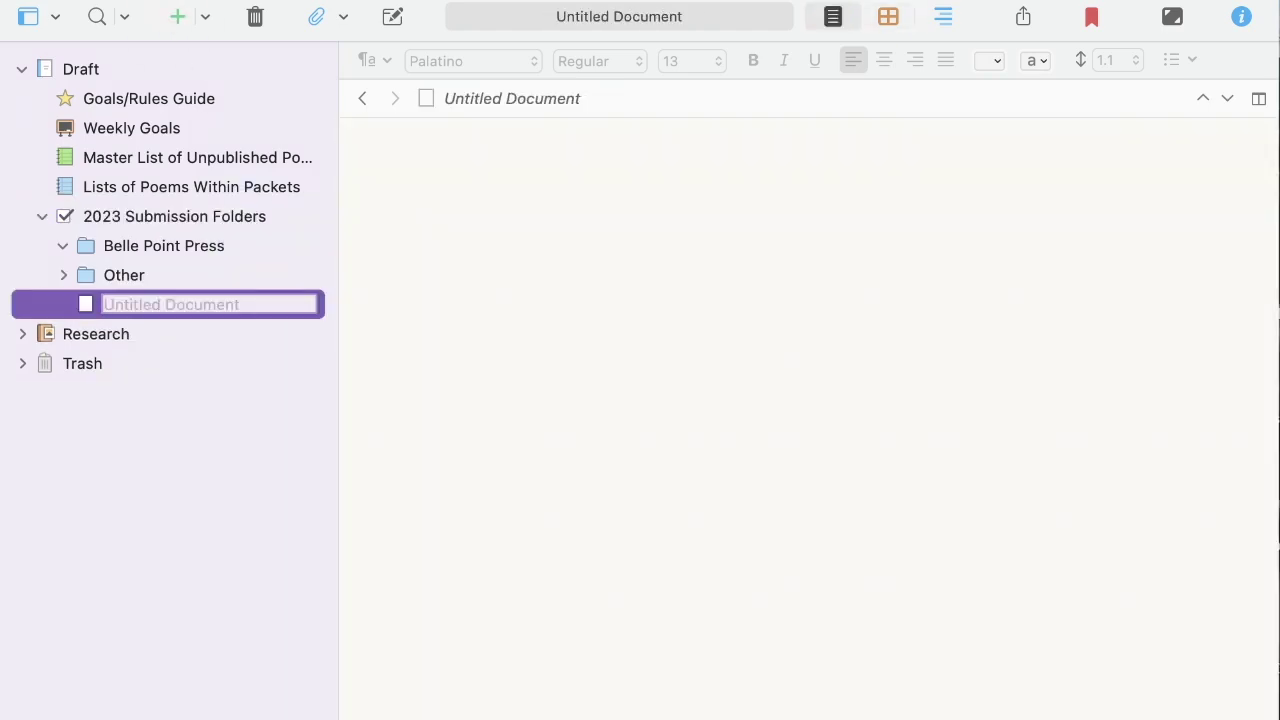
text(January Poem List)
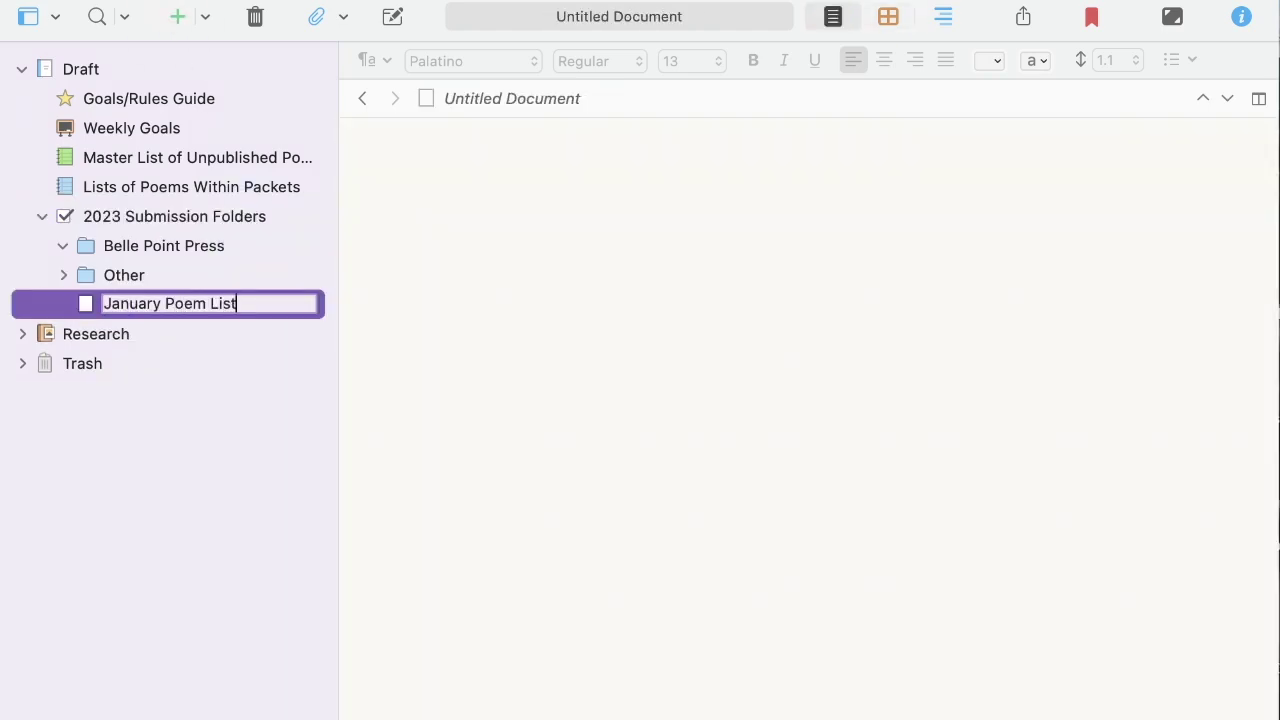
key(Return)
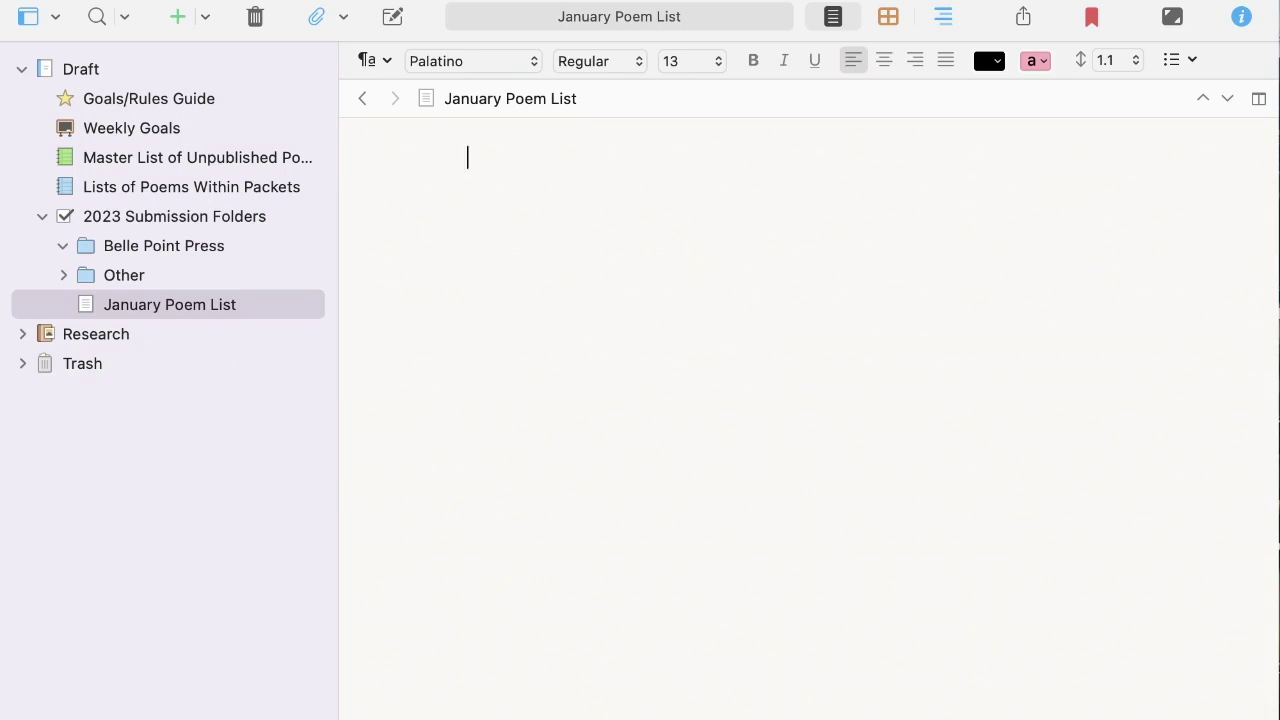
- Type the 'January Master Poem List' heading followed by a numbered list 1. to 6
text(January Master Poem List)
key(Return)
text(1.)
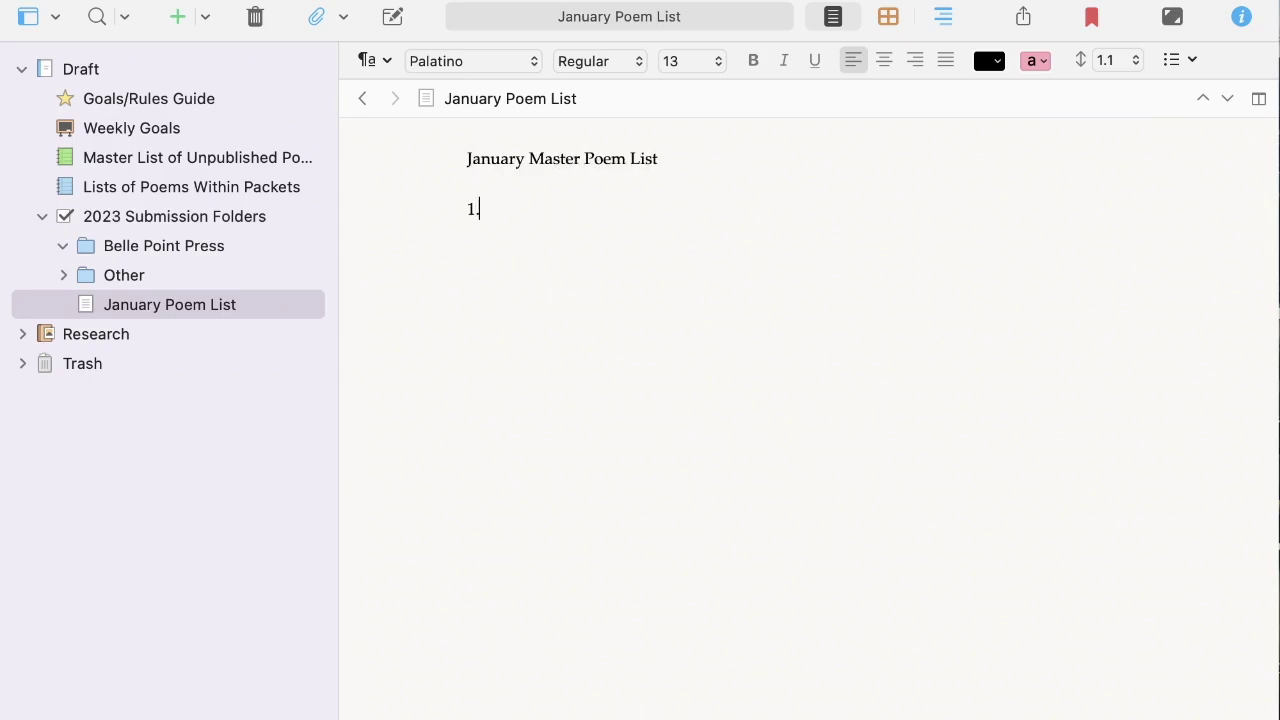
key(Return)
text(2.)
key(Return)
text(3.)
key(Return)
text(4.)
key(Return)
text(5.)
key(Return)
text(6.)
key(Return)
- Add further empty numbered lists (1.–5., 1.–4., 1.–2.) separated by blank lines
key(Return)
key(Return)
text(1.)
key(Return)
text(2.)
key(Return)
text(3.)
key(Return)
text(4.)
key(Return)
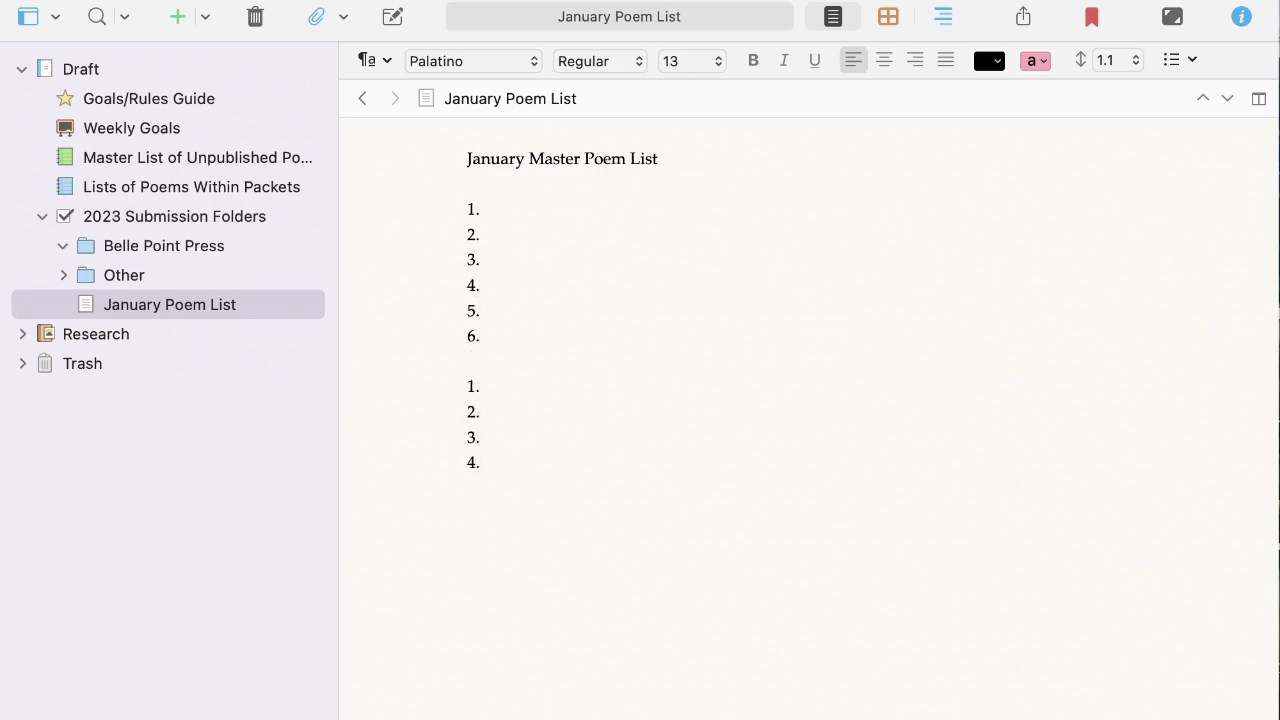
text(5.)
key(Return)
key(Return)
text(1.)
key(Return)
text(2.)
key(Return)
text(3.)
key(Return)
text(4.)
key(Return)
key(Return)
text(1.)
key(Return)
text(2.)
key(Return)
text(3.)
- Type 'Poem 2' at item 2 of each of the four numbered lists
key(Down)
text(Poem 2)
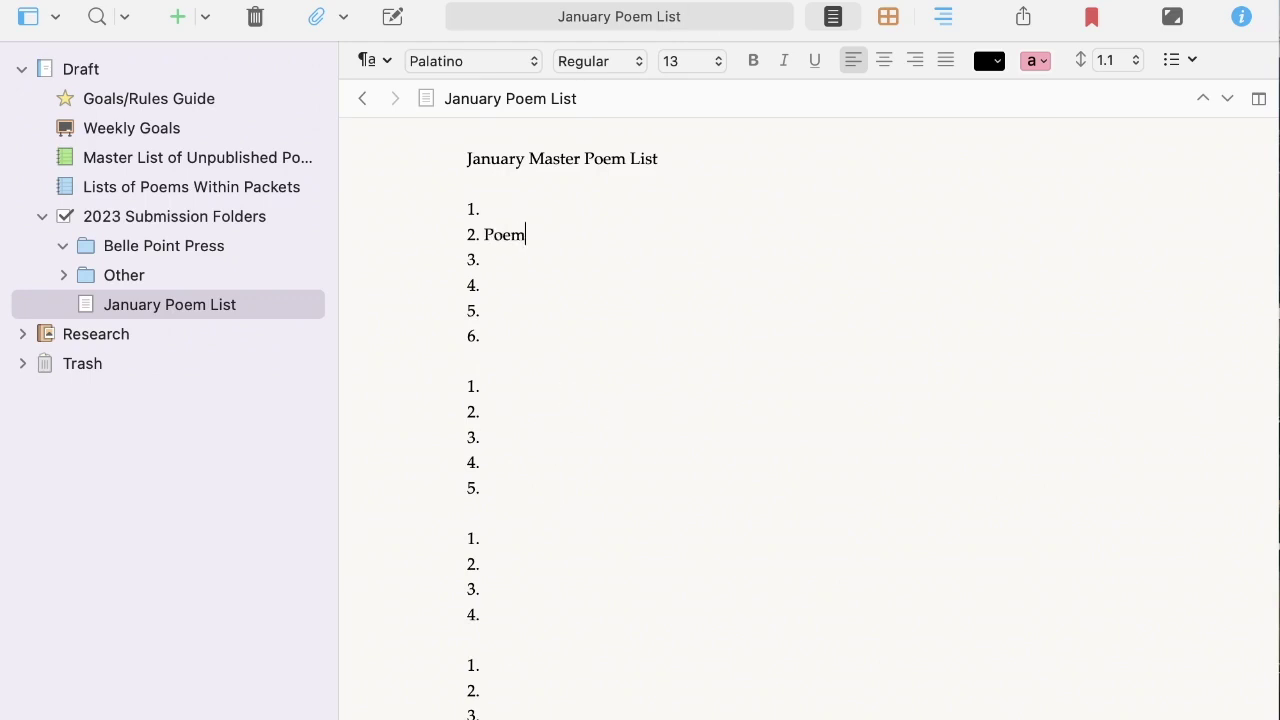
click(552, 389)
key(Down)
text(Poem 2)
click(541, 558)
text(Poem 2)
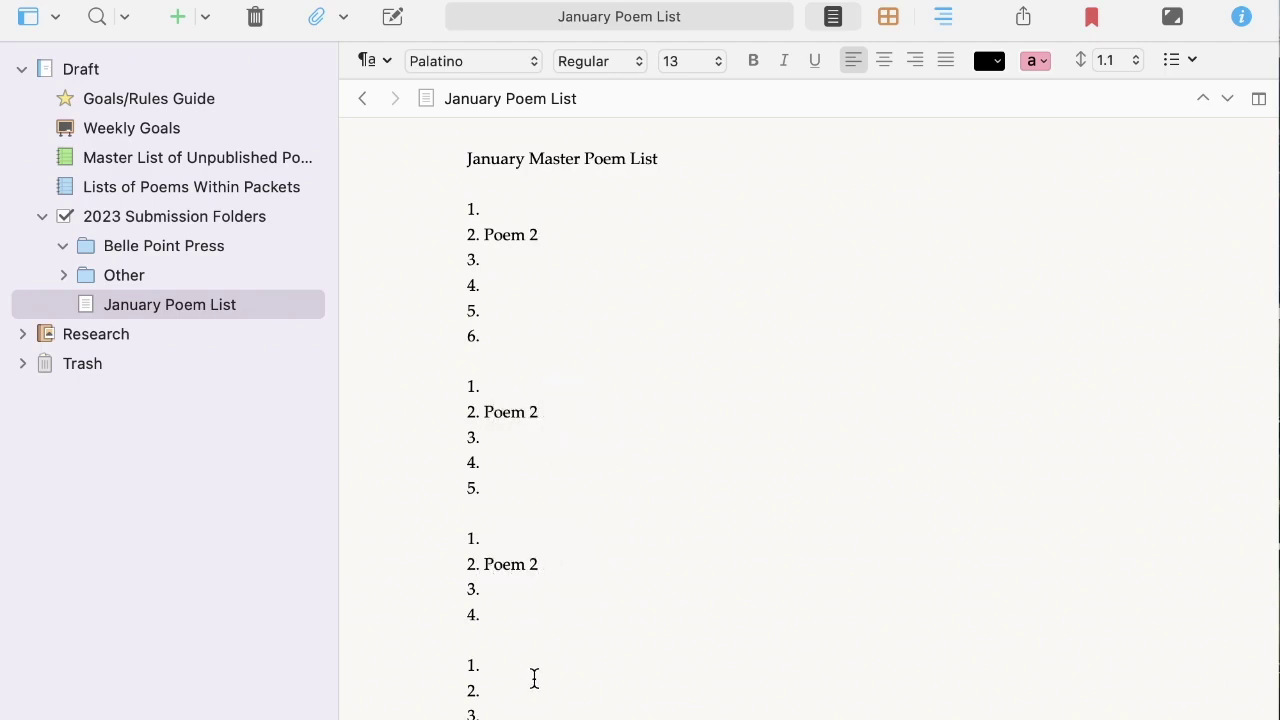
click(533, 684)
text(Poem 2)
- Highlight the four 'Poem 2' lines in green
click(545, 227)
drag(545, 227, 467, 234)
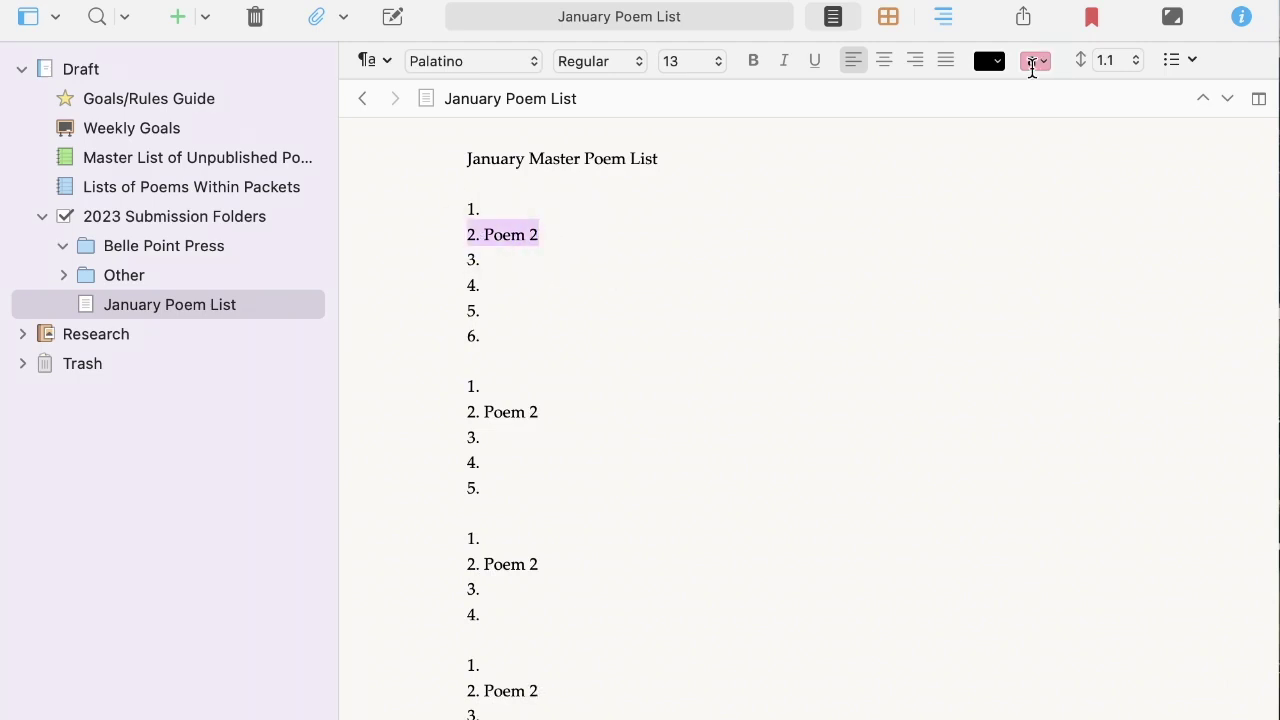
click(1036, 61)
click(1074, 108)
triple_click(531, 411)
click(1030, 61)
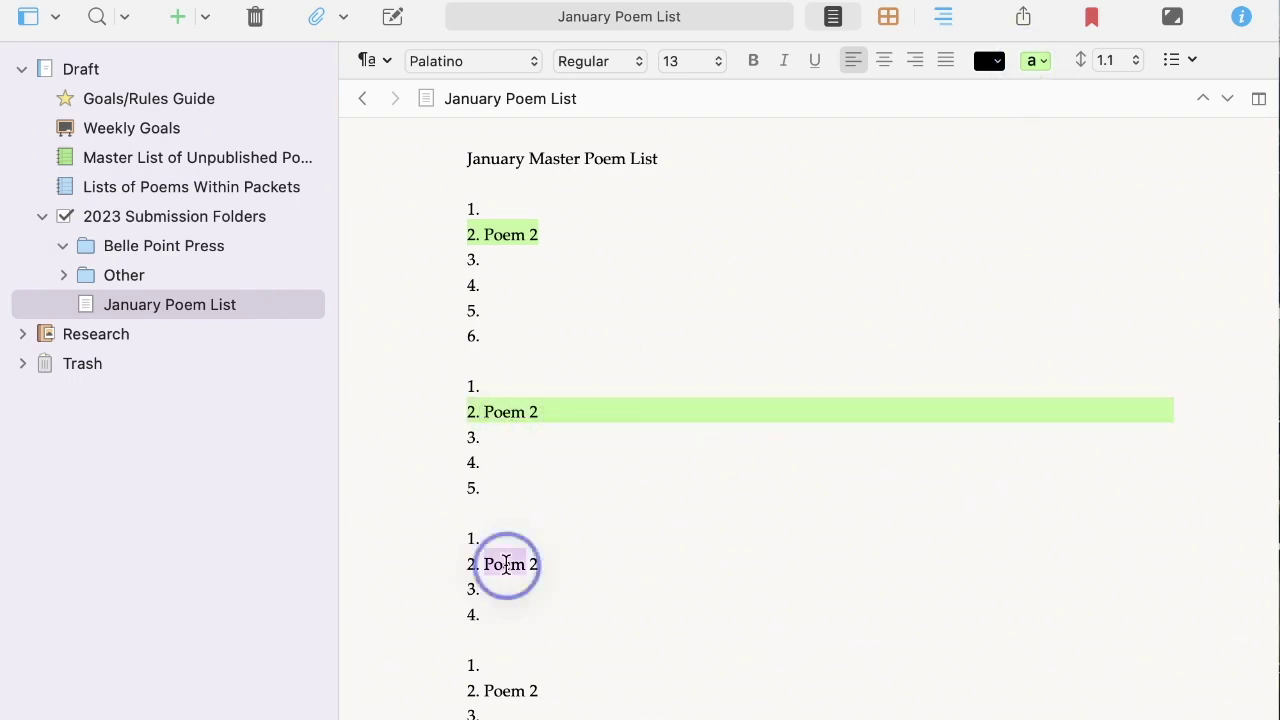
triple_click(509, 563)
click(1030, 57)
triple_click(506, 689)
click(1036, 61)
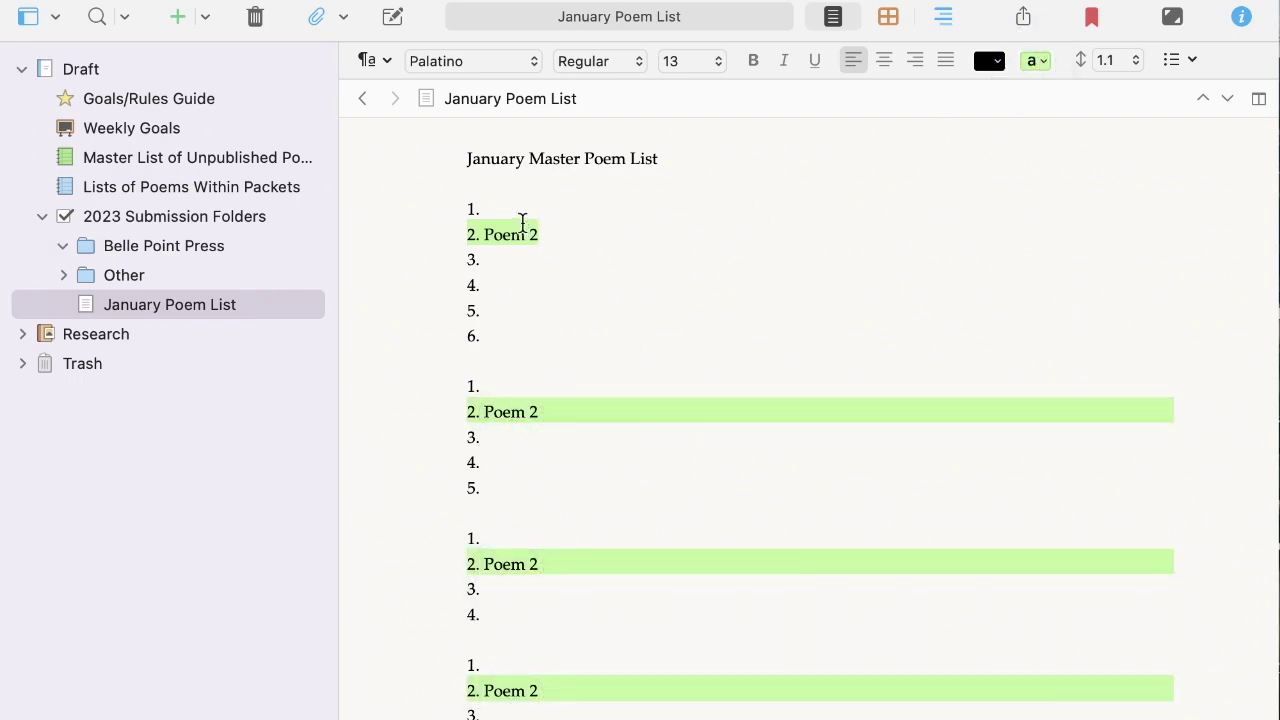
- Redo the first list's green highlight so it covers the whole 'Poem 2' line
triple_click(520, 232)
click(1034, 60)
click(820, 228)
triple_click(820, 228)
click(1036, 61)
click(823, 276)
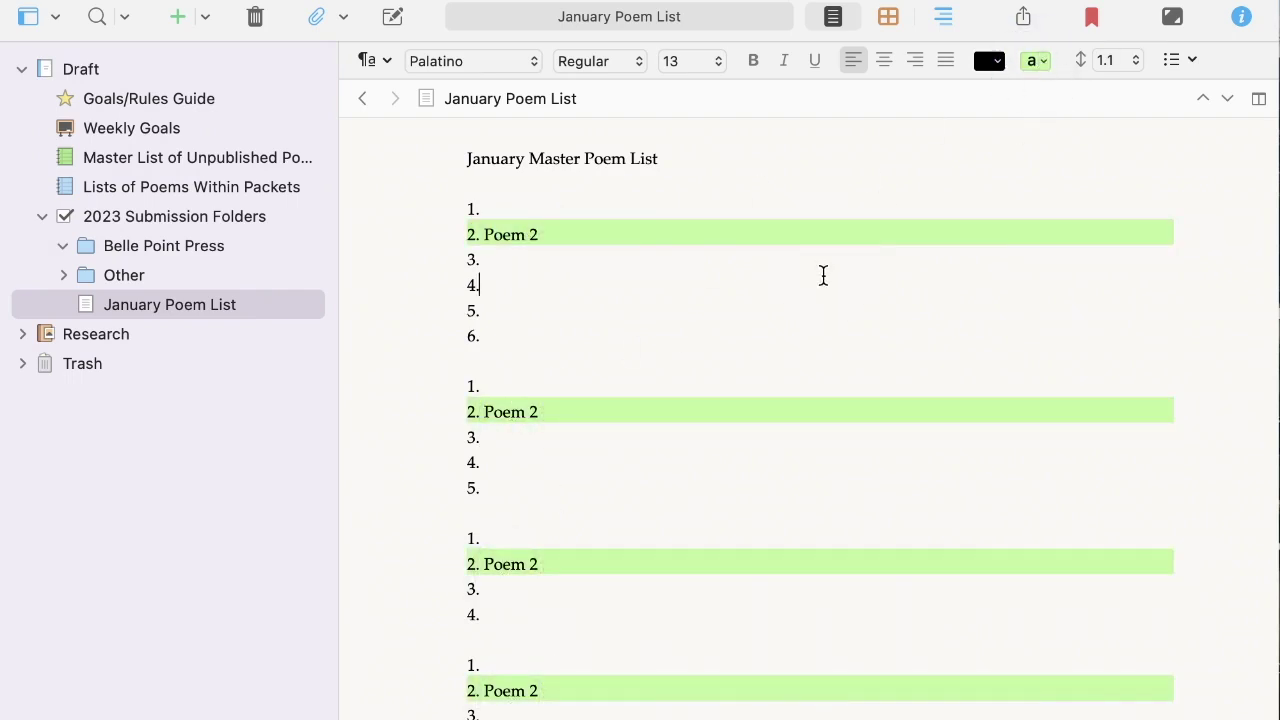
key(super+6)
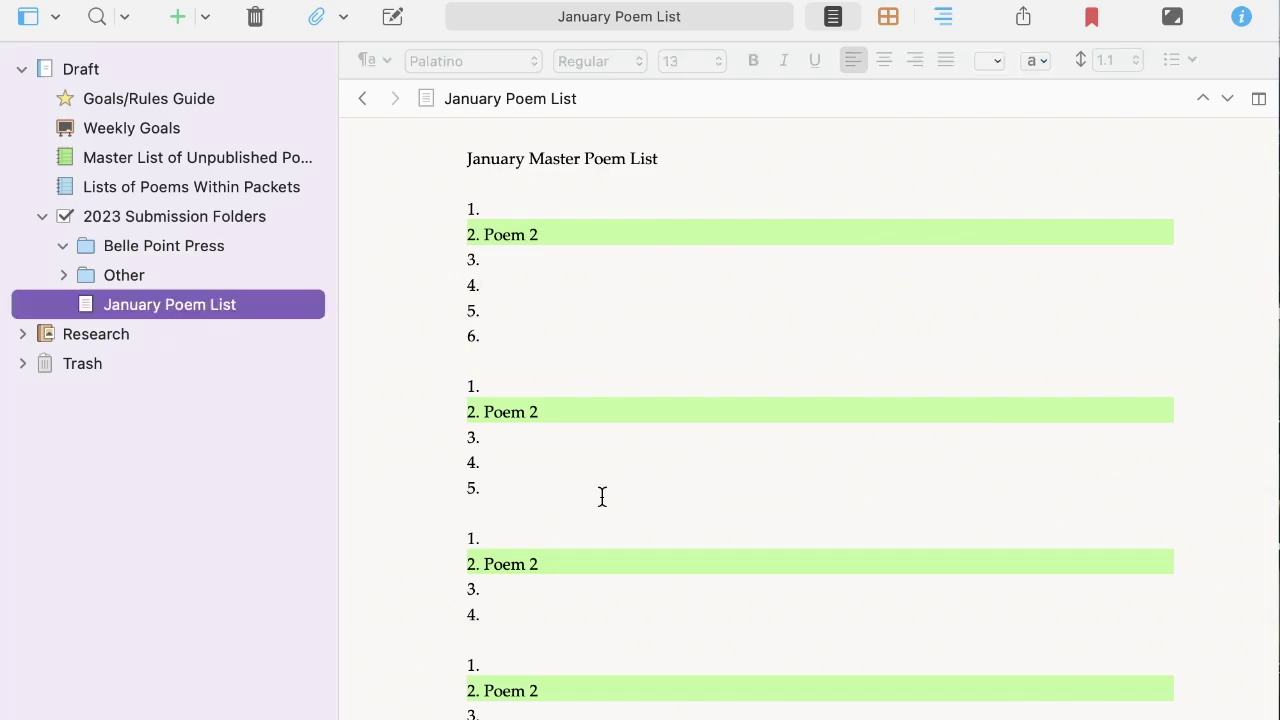
- Add a blue-highlighted 'New Poem' line under the first list's Poem 2 in January Poem List
click(239, 164)
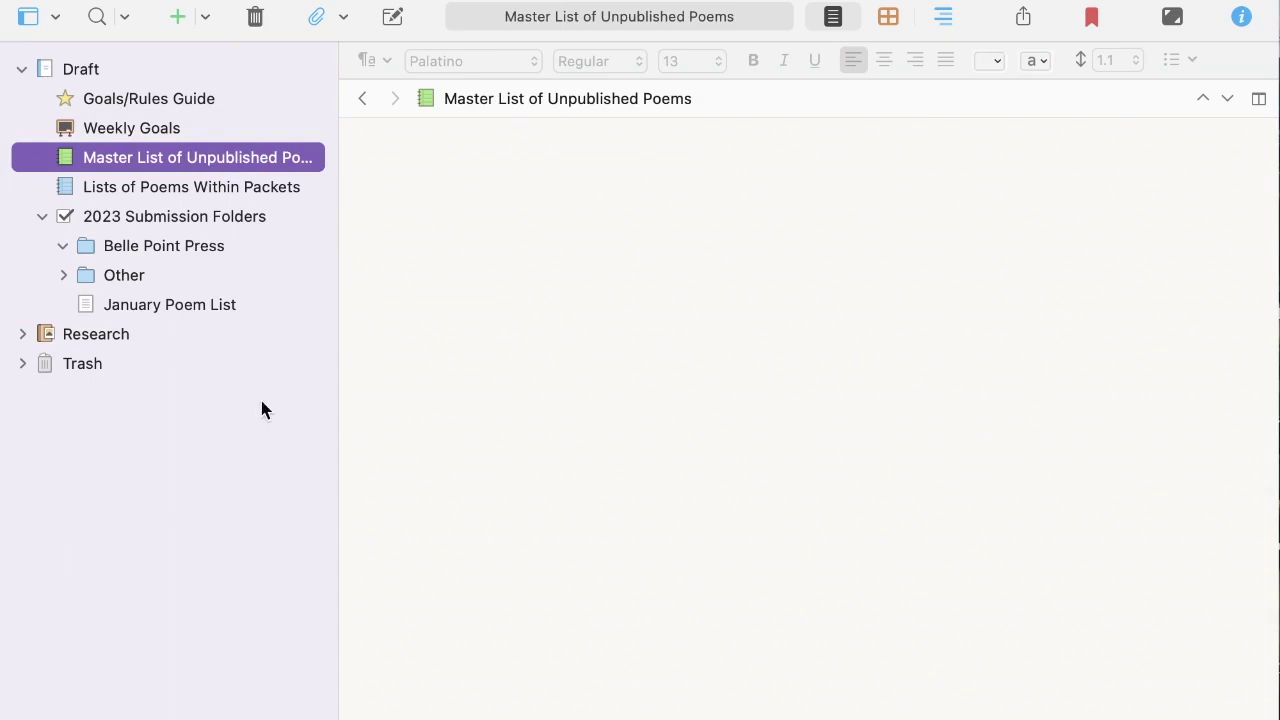
click(231, 309)
click(648, 234)
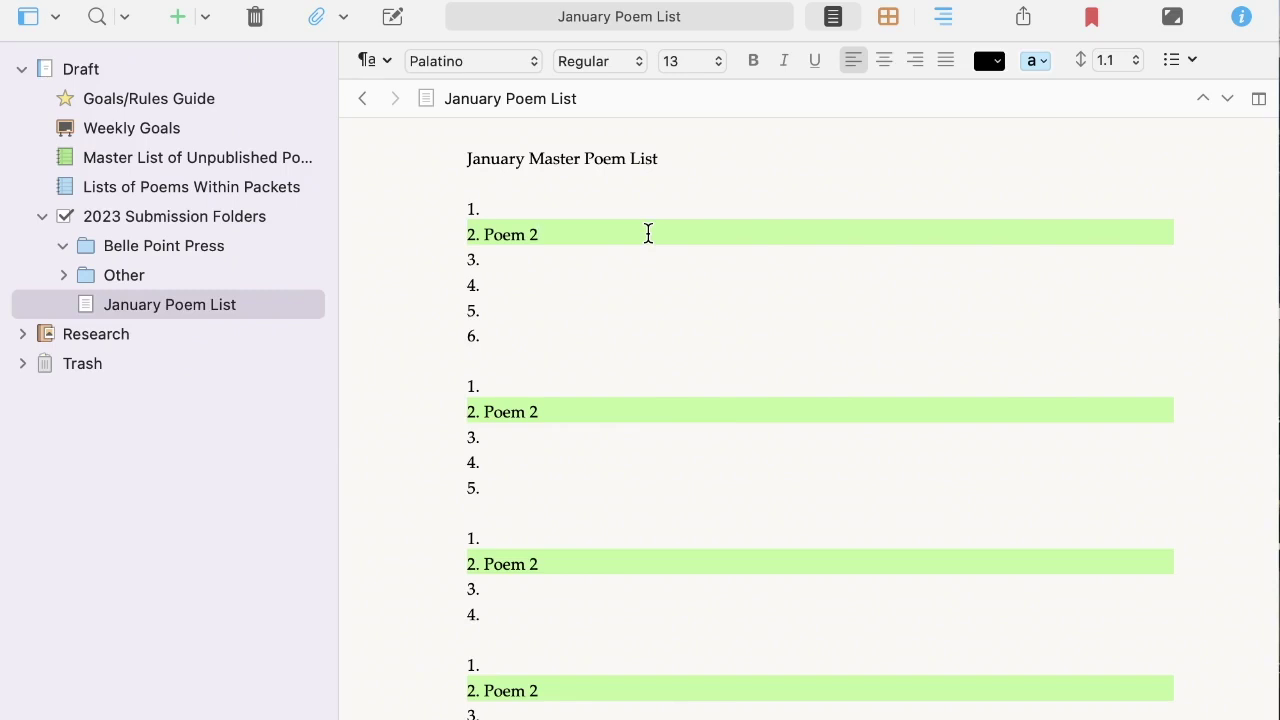
key(Return)
text(New Poem)
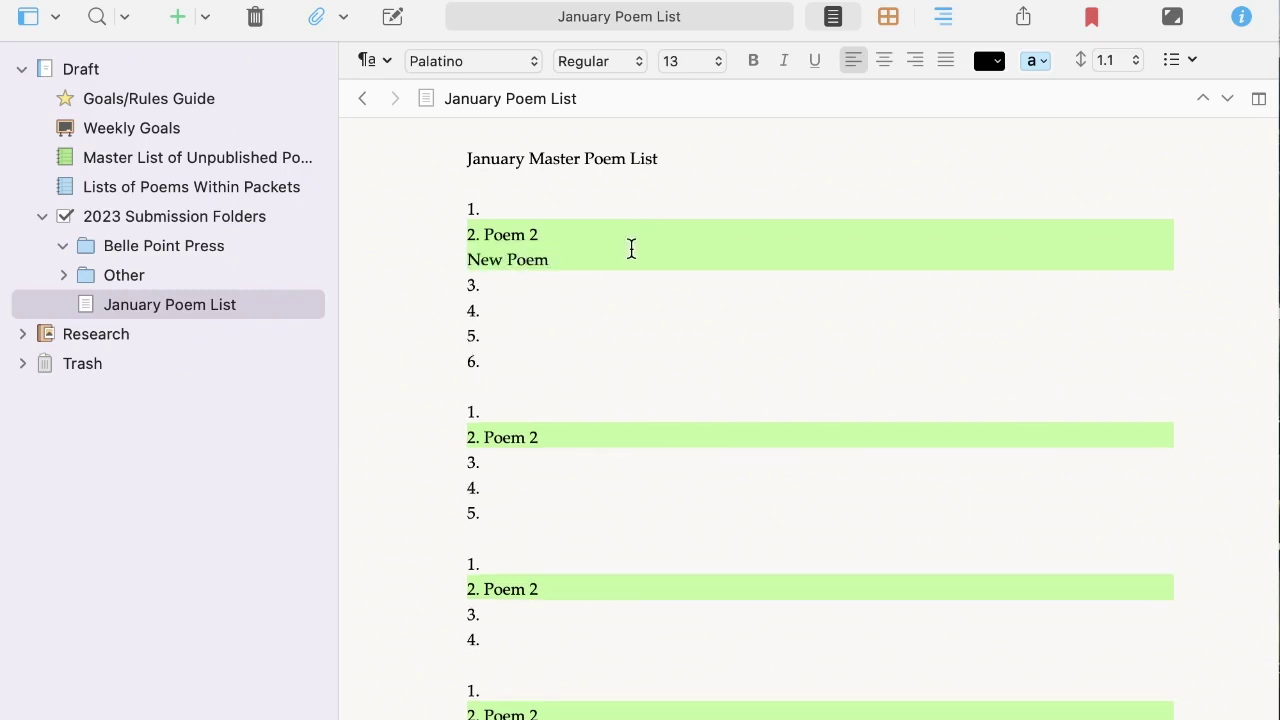
triple_click(609, 257)
key(super+c)
click(1035, 61)
- Copy the New Poem line and paste it under Poem 2 in the second and third lists
right_click(683, 266)
click(742, 210)
click(560, 437)
key(Return)
key(super+v)
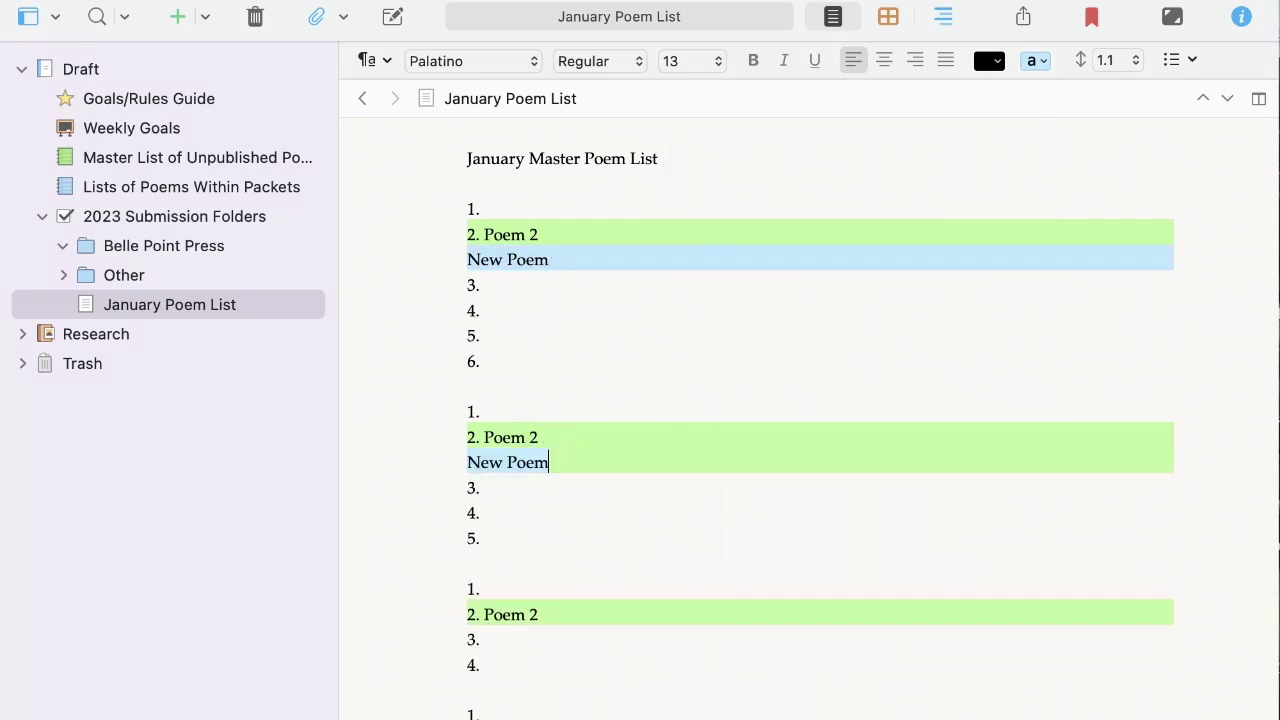
click(569, 614)
key(Return)
key(super+v)
scroll(465, 428, down, 2)
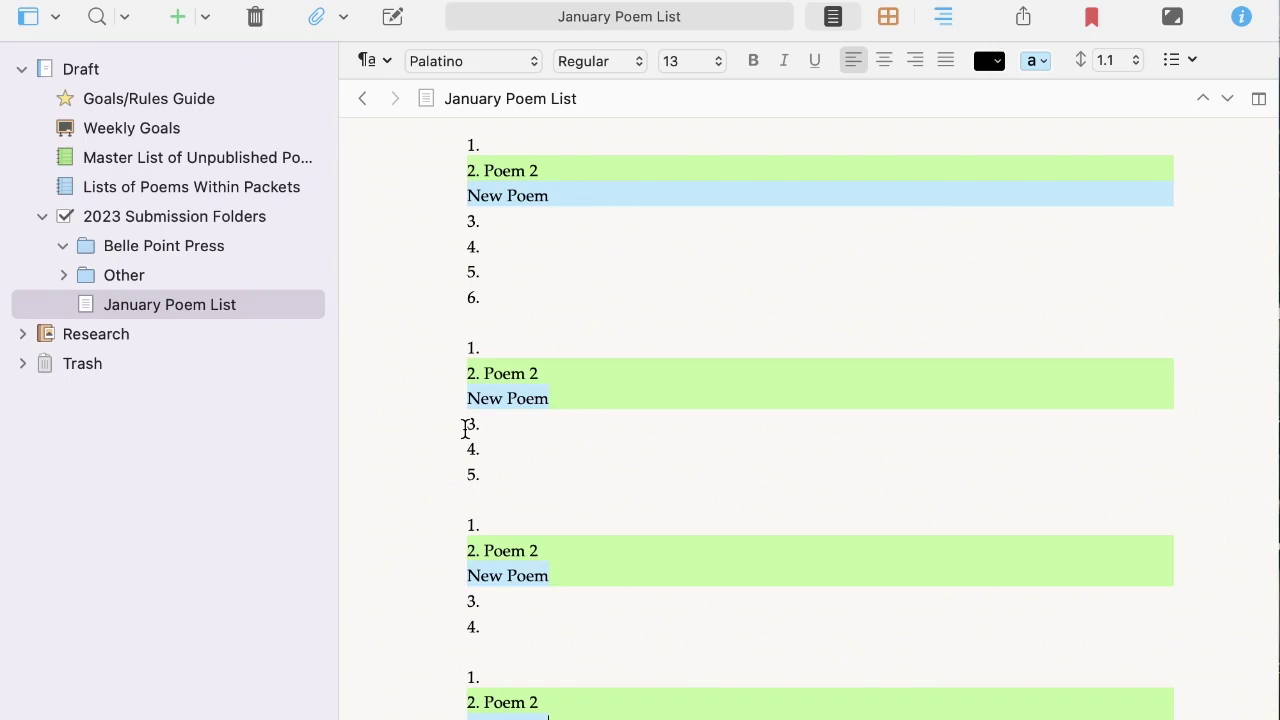
- Duplicate January Poem List as 'February Poem List' and change the title's January to February
right_click(251, 314)
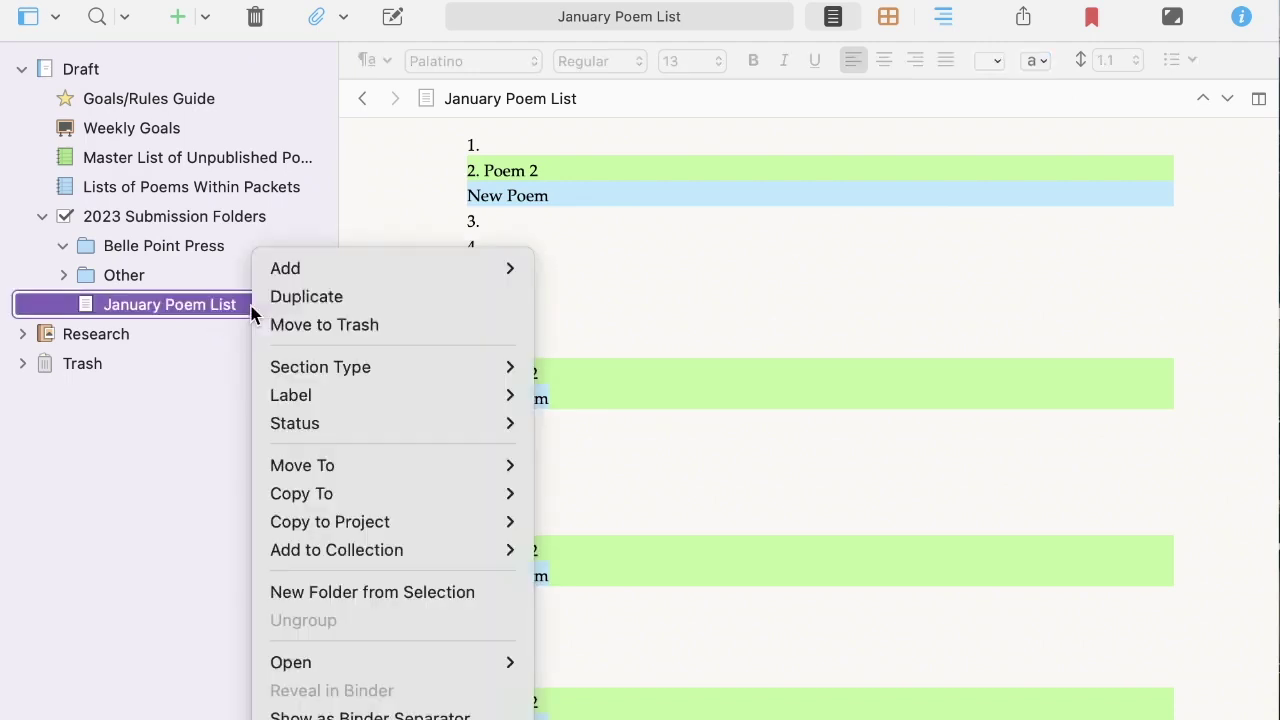
click(300, 296)
click(207, 332)
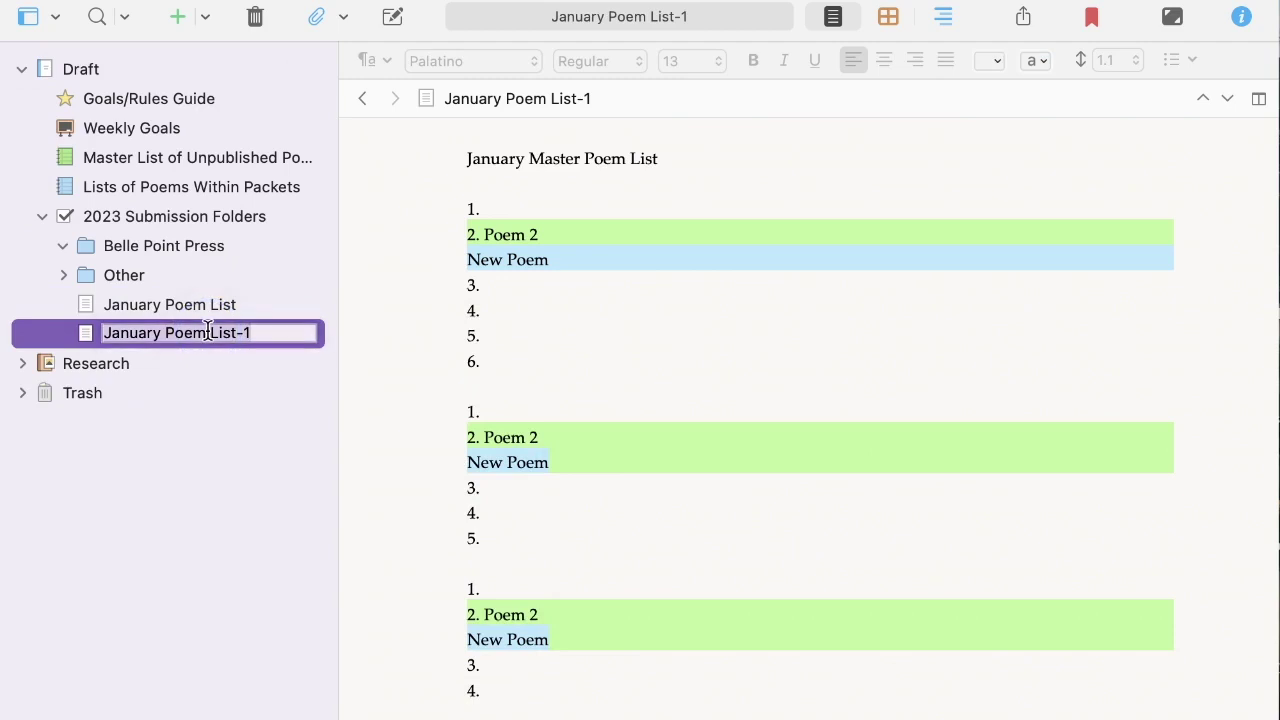
text(February Poem List)
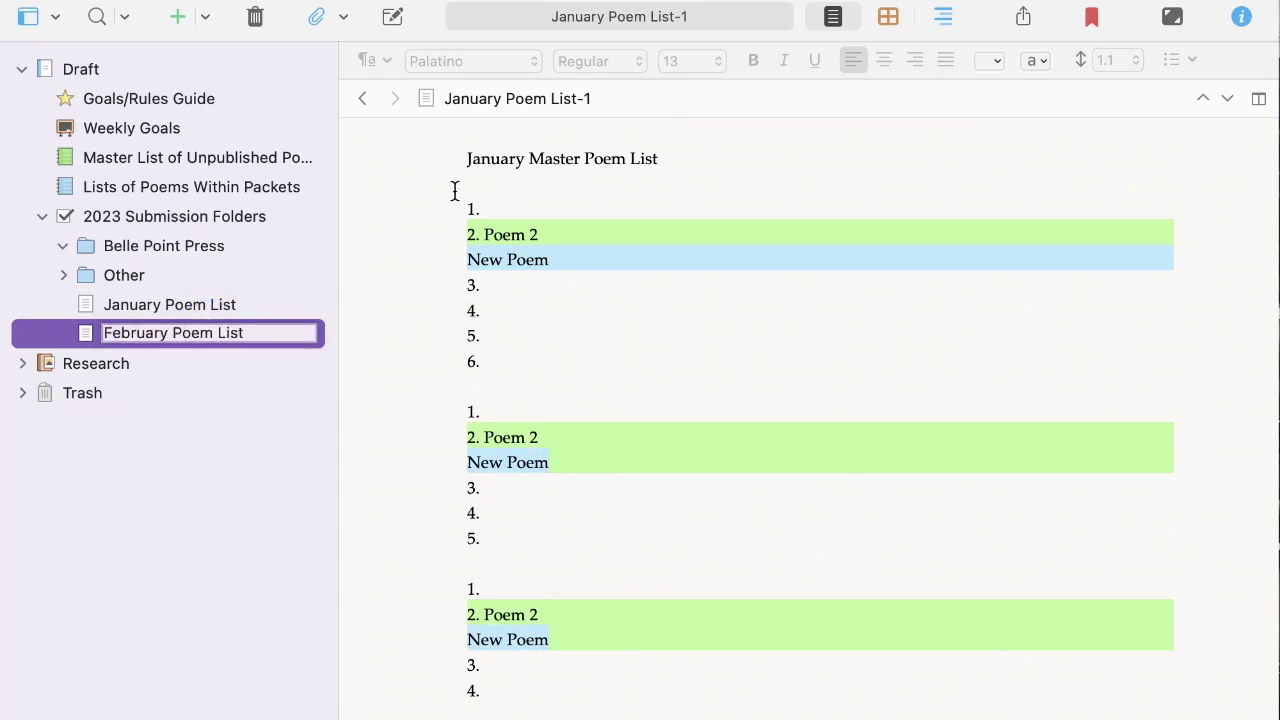
double_click(497, 158)
text(February)
- Delete the Poem 2 line from each of the four lists
click(543, 232)
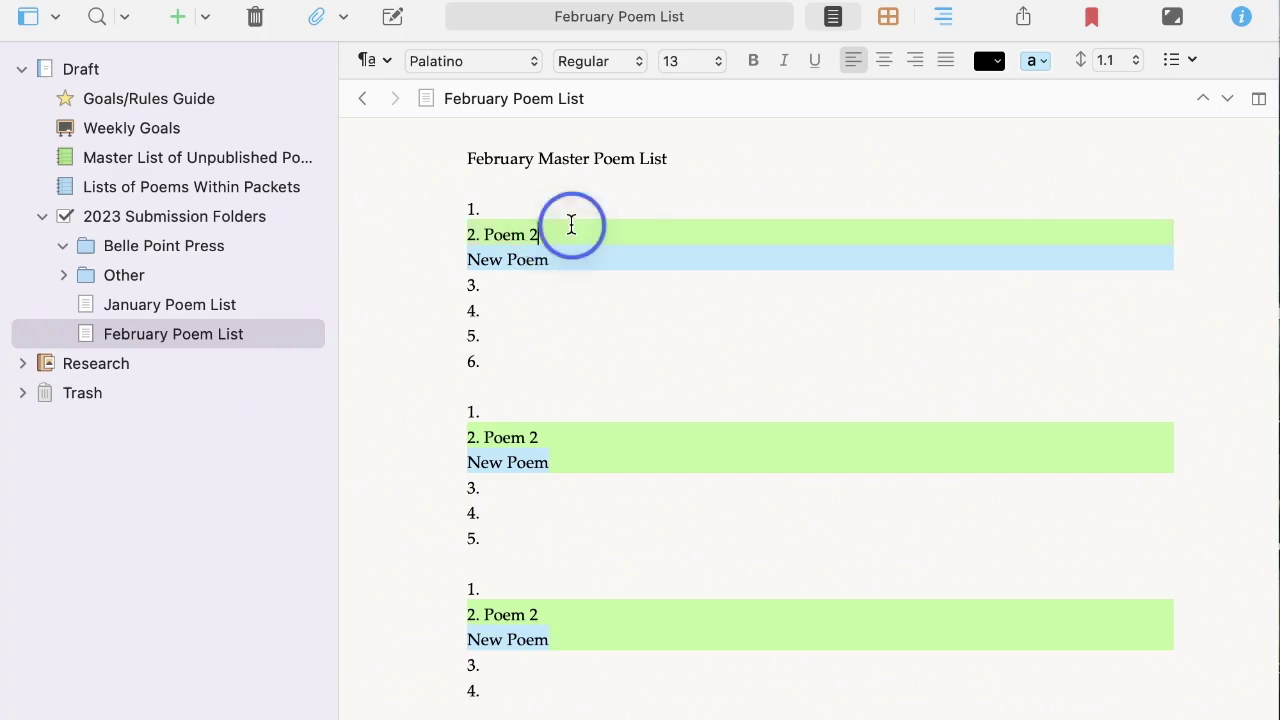
key(Right)
key(BackSpace)
key(BackSpace)
key(BackSpace)
key(BackSpace)
key(BackSpace)
key(BackSpace)
key(BackSpace)
click(526, 411)
key(Right)
key(BackSpace)
key(BackSpace)
key(BackSpace)
key(BackSpace)
key(BackSpace)
key(BackSpace)
key(BackSpace)
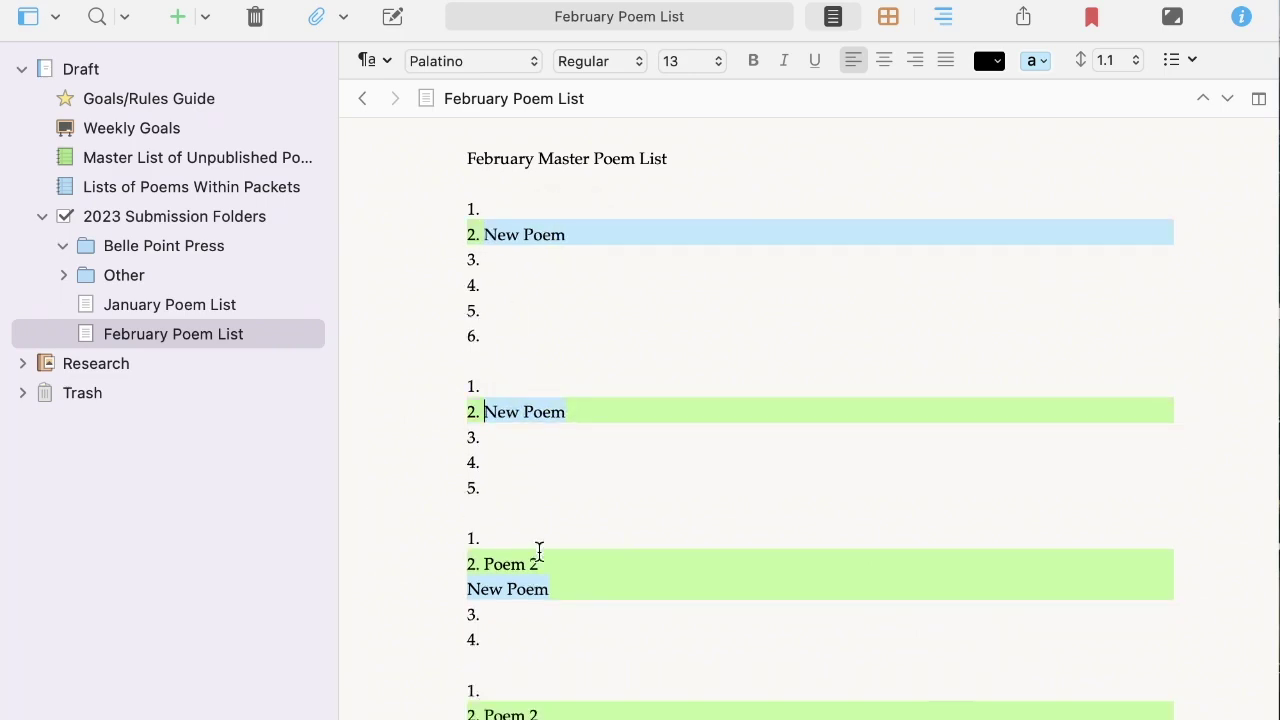
click(512, 563)
key(Right)
key(BackSpace)
key(BackSpace)
key(BackSpace)
key(BackSpace)
key(BackSpace)
key(BackSpace)
key(BackSpace)
click(531, 686)
key(Right)
key(BackSpace)
key(BackSpace)
key(BackSpace)
key(BackSpace)
key(BackSpace)
key(BackSpace)
key(BackSpace)
key(BackSpace)
key(BackSpace)
text(.)
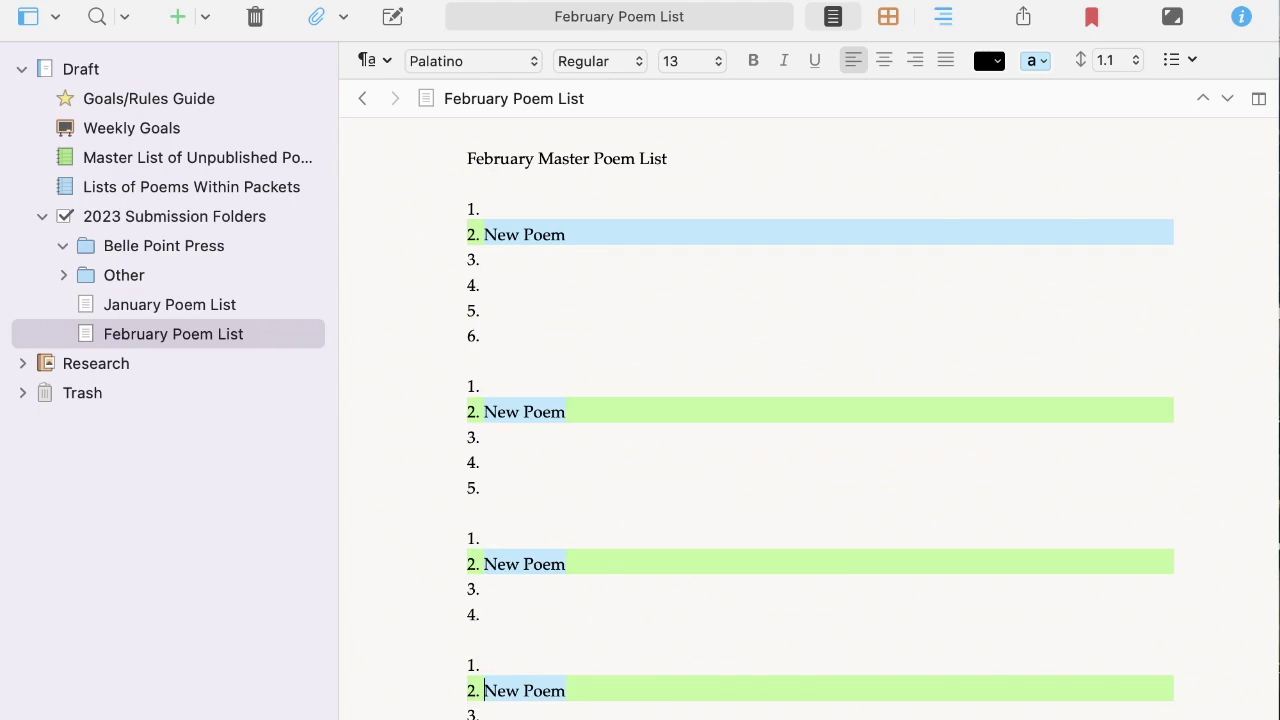
- Select all the lists and remove their highlight colour
drag(478, 705, 406, 200)
click(1033, 63)
click(928, 154)
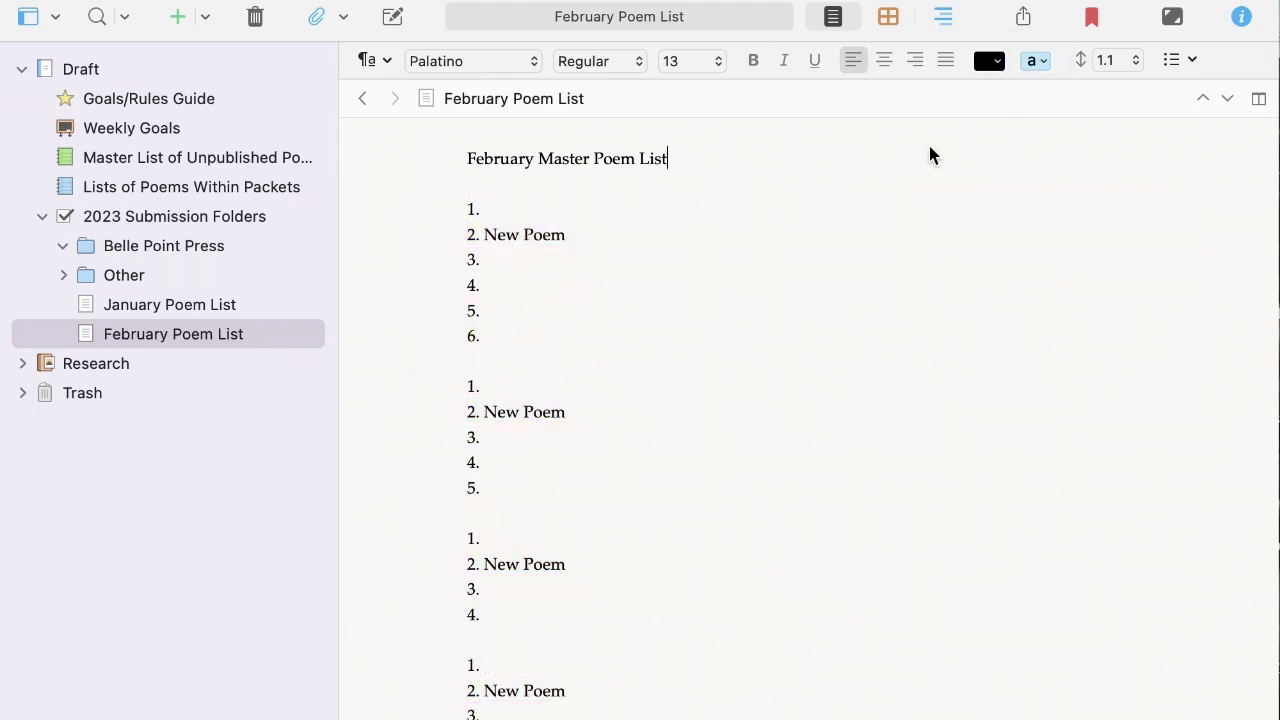
- Rename the three new folders to Poems Ready for Submission, Revised Poems and Brand New Poems
key(super+ctrl+r)
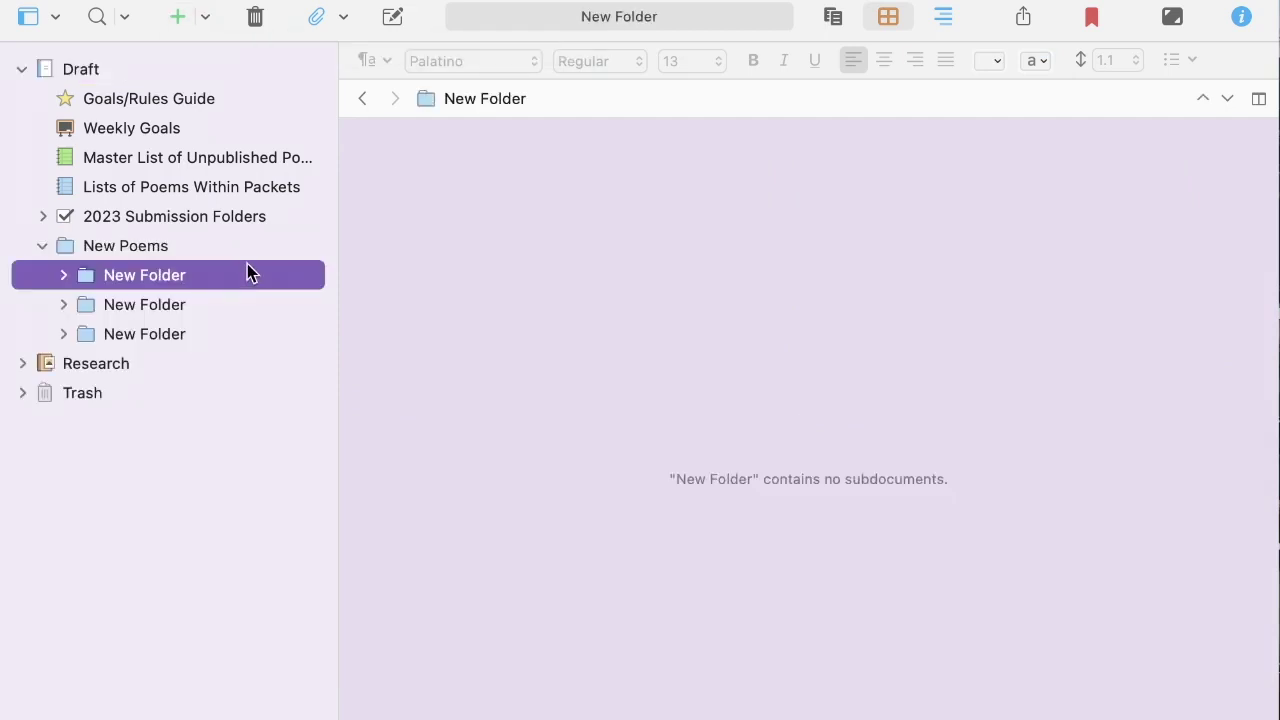
key(Return)
text(Poems Ready for Submission)
key(Return)
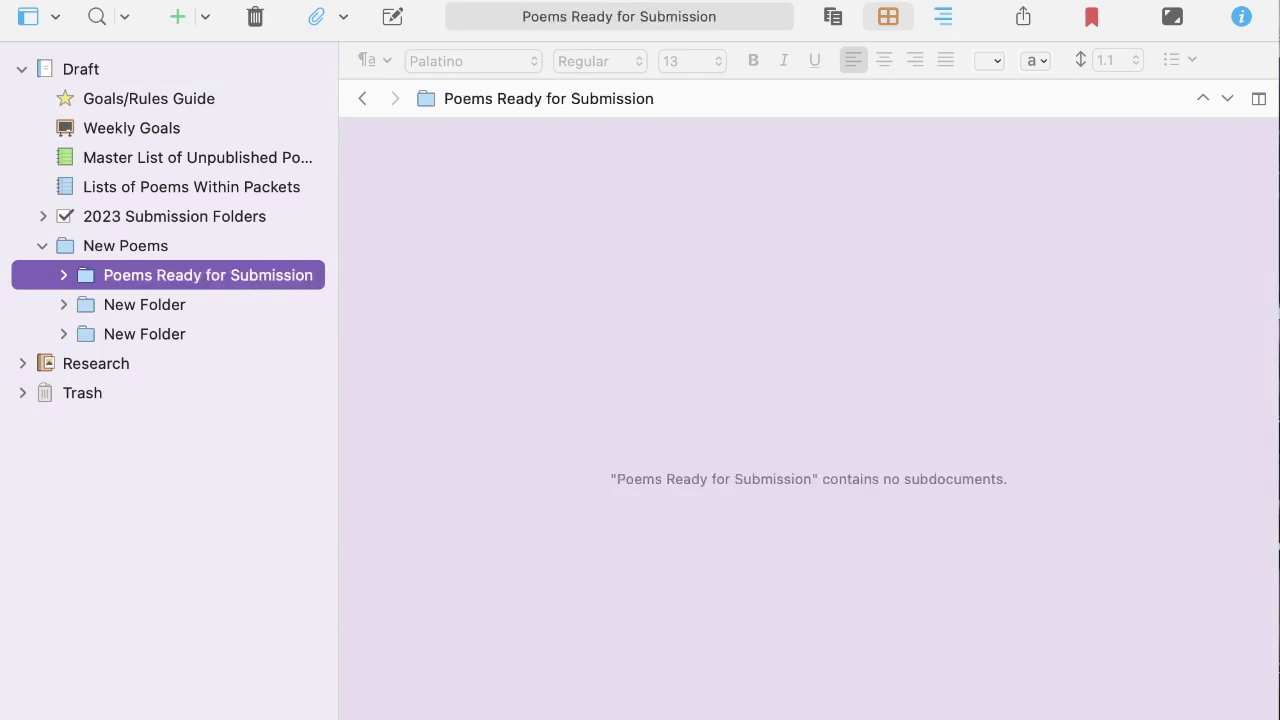
click(162, 306)
key(Return)
text(Revised Poems)
key(Return)
click(151, 335)
key(Return)
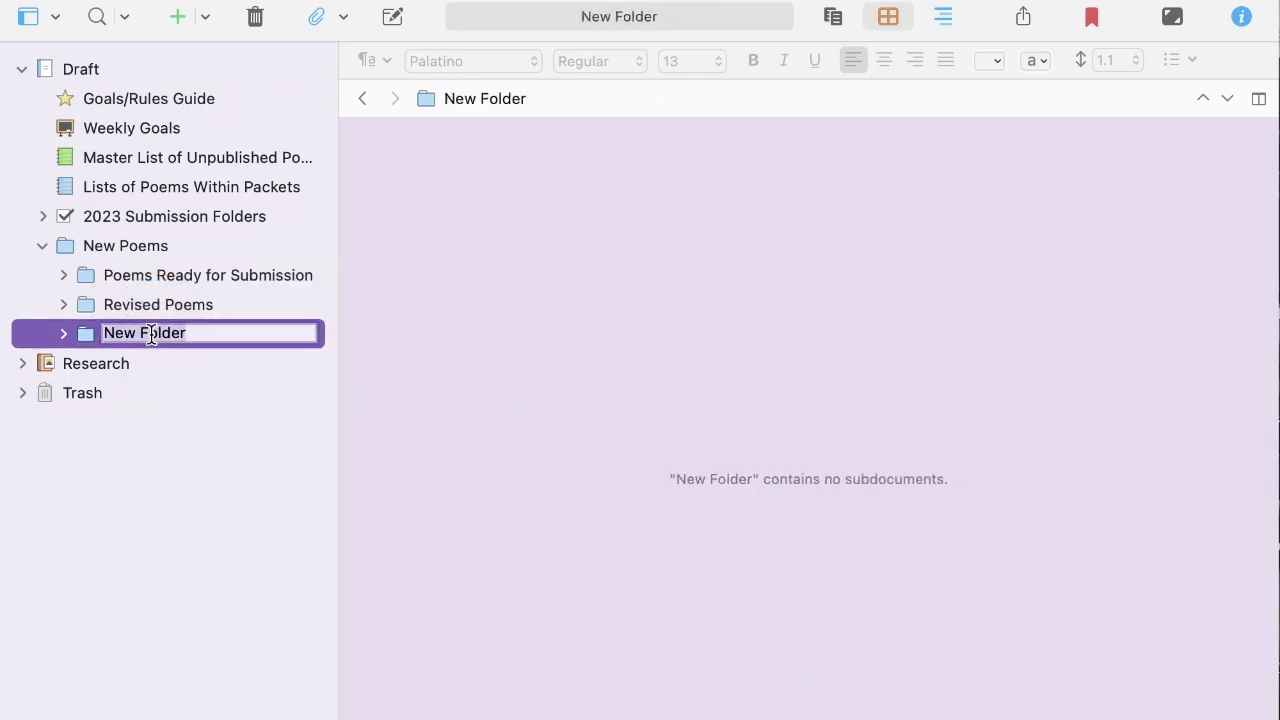
text(Brand New Poems)
- Give New Poems a red flag icon and Poems Ready for Submission a green flag
click(96, 251)
right_click(96, 253)
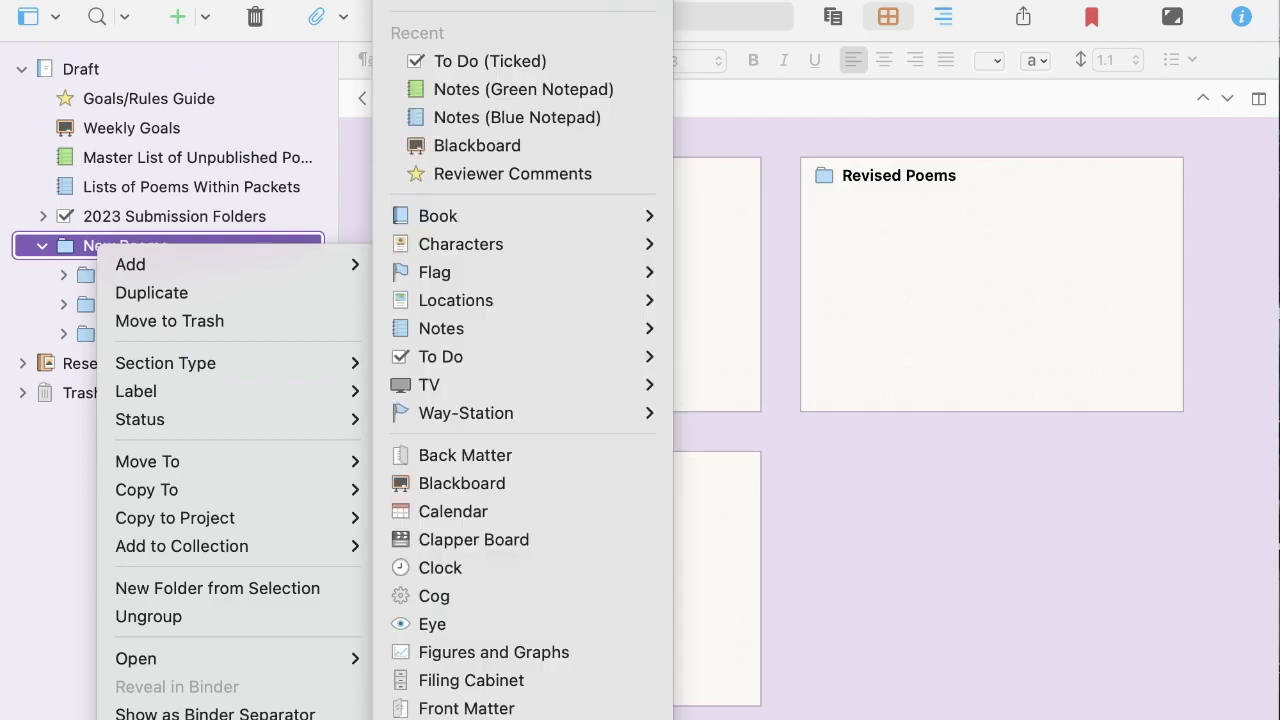
mouse_move(543, 277)
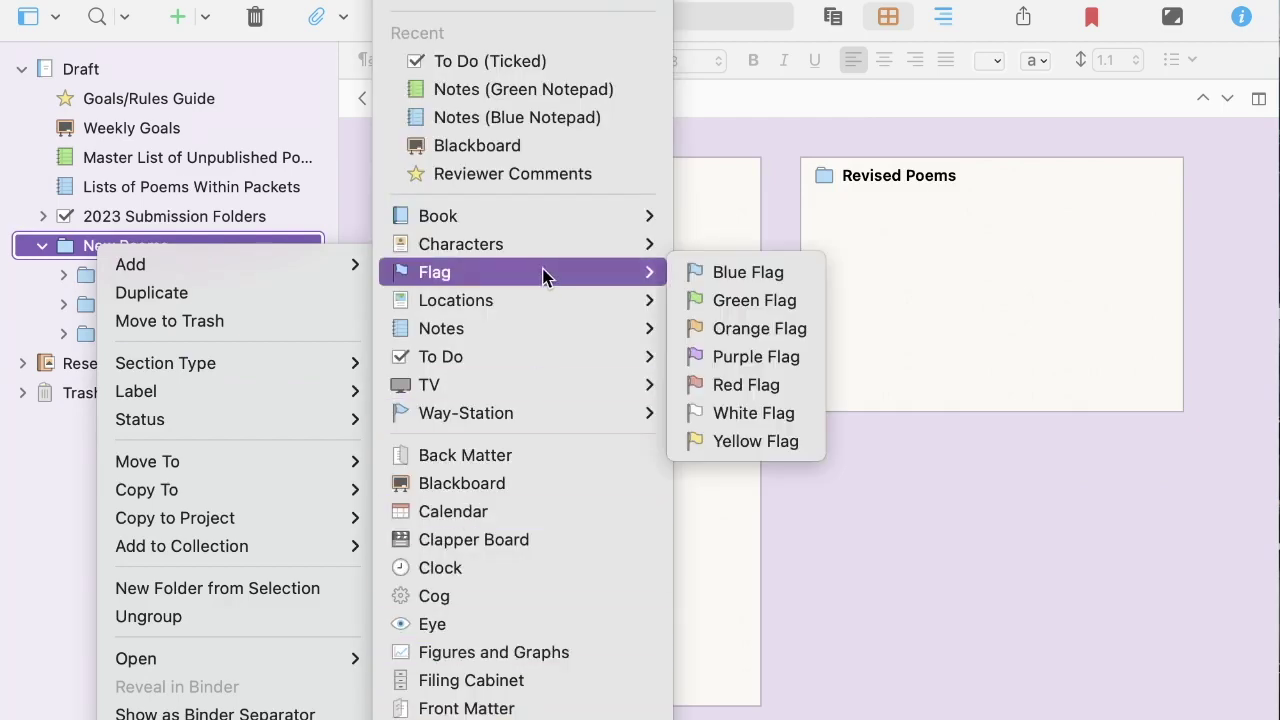
click(735, 385)
click(172, 278)
right_click(177, 276)
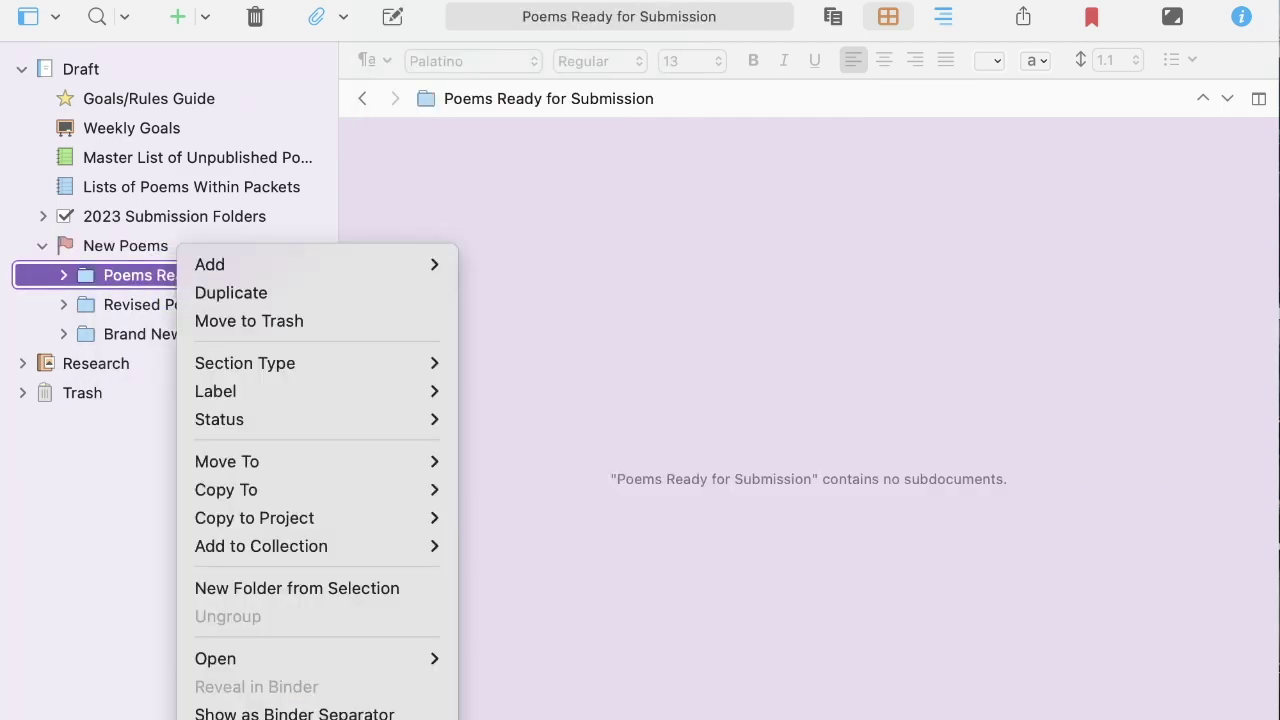
mouse_move(700, 274)
click(834, 297)
- Give Revised Poems a blue flag icon and Brand New Poems a red flag
click(220, 312)
right_click(220, 312)
mouse_move(330, 718)
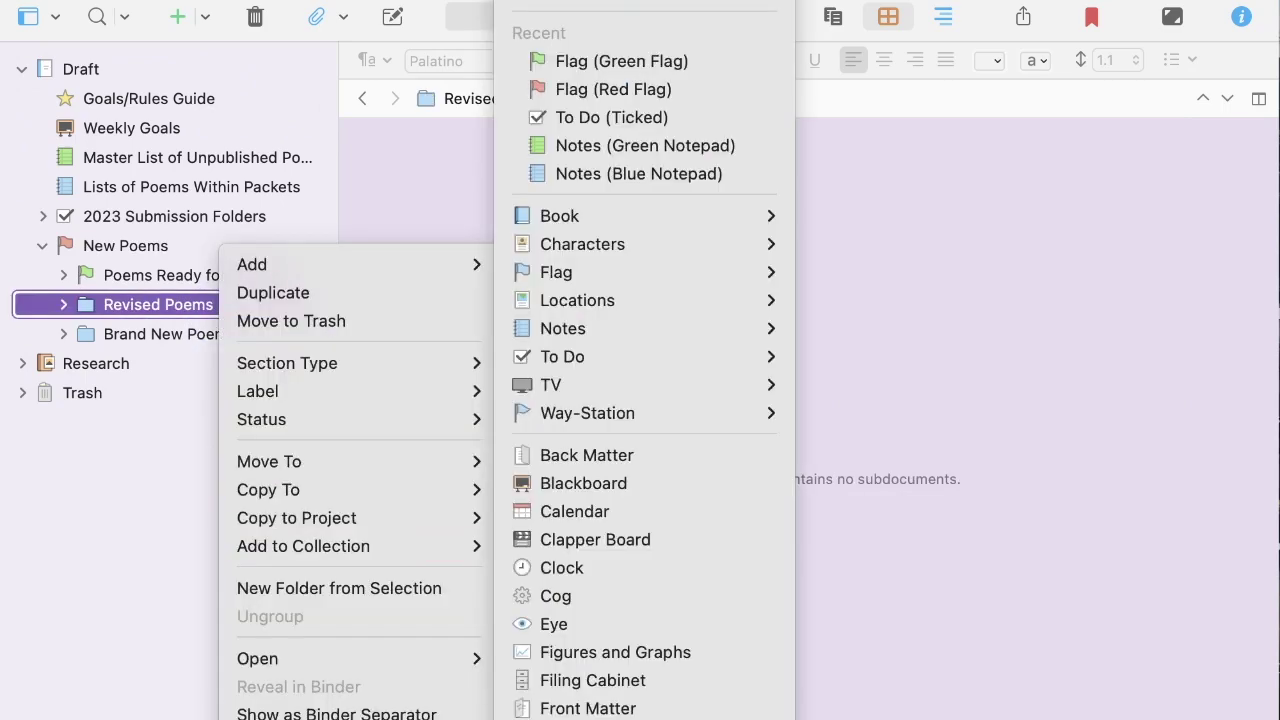
mouse_move(634, 270)
click(862, 272)
click(100, 333)
right_click(100, 333)
mouse_move(210, 718)
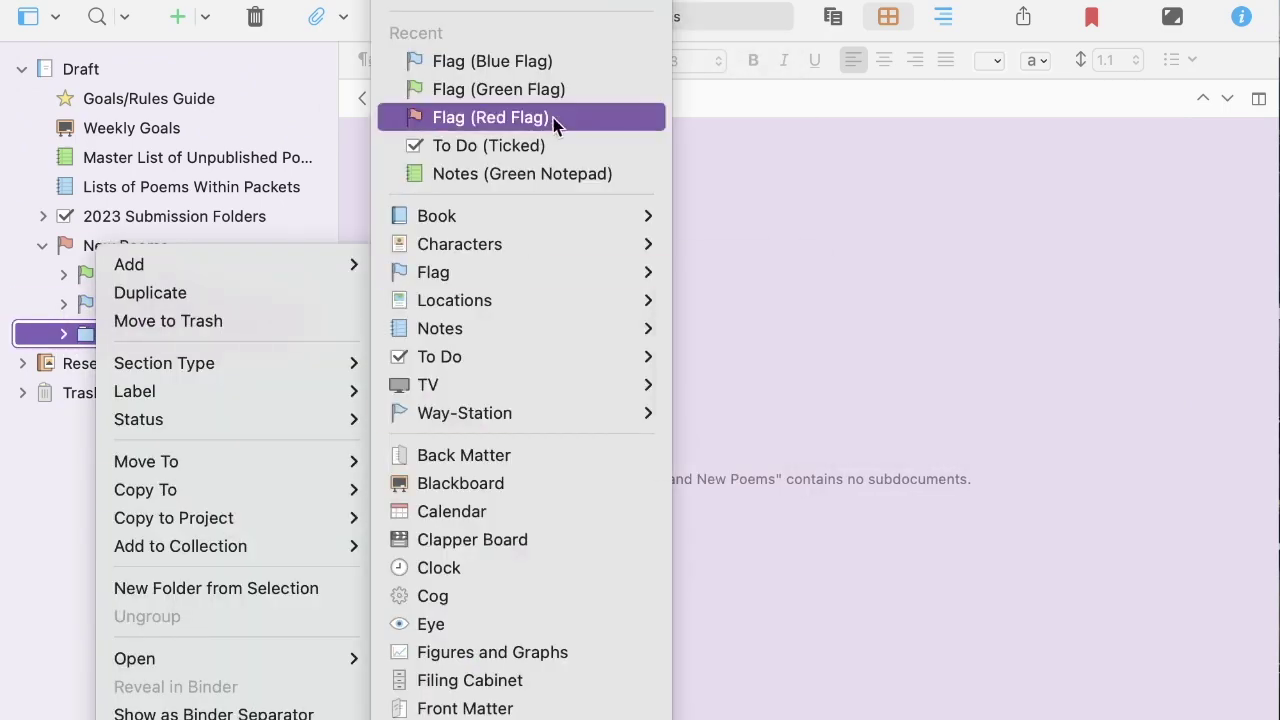
click(555, 122)
click(80, 69)
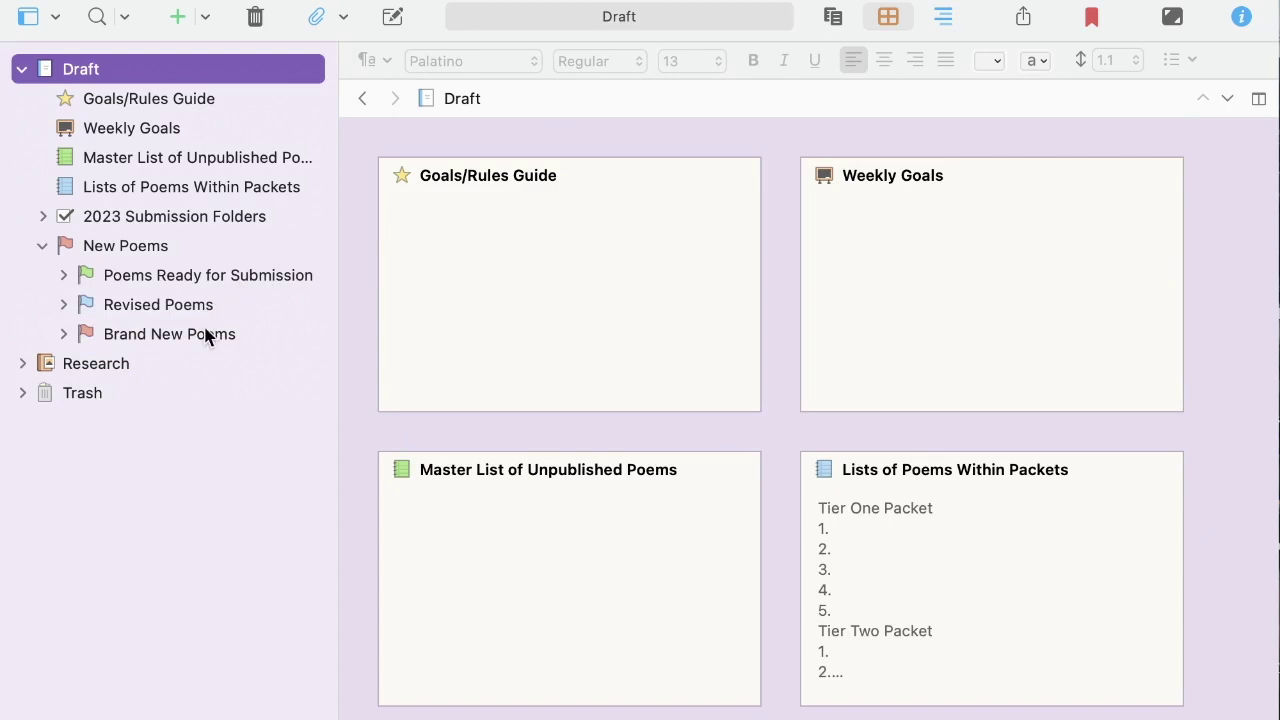
- Inside Sandboxes, add a 'Form sandbox' folder plus 'Orphan lines' and 'Current sandbox' documents
click(41, 246)
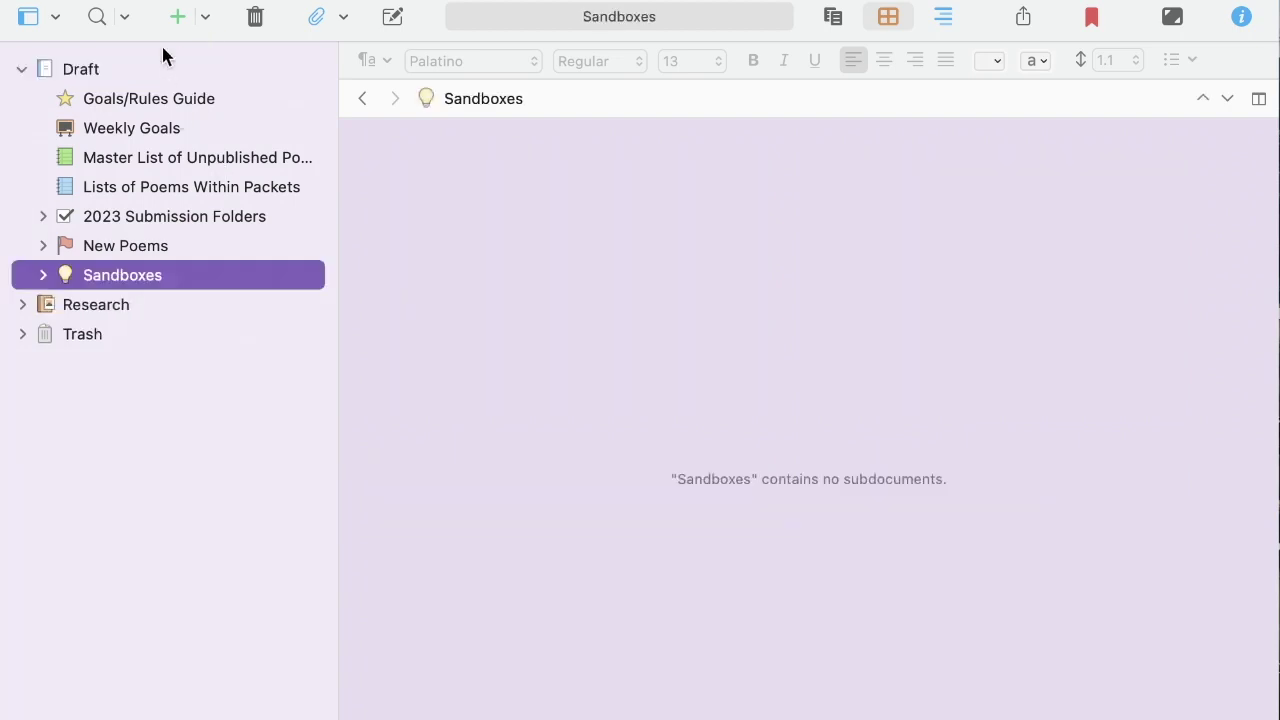
key(Right)
click(209, 22)
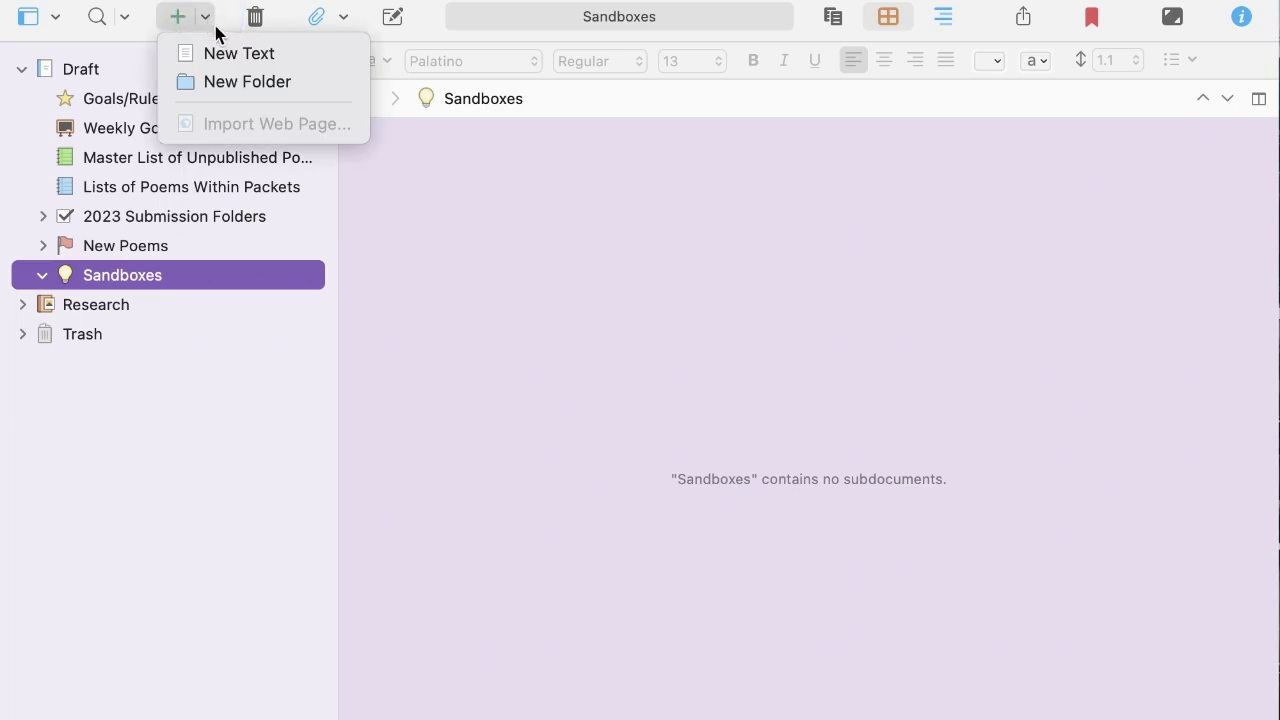
click(229, 83)
drag(48, 312, 105, 272)
text(Form sandbox)
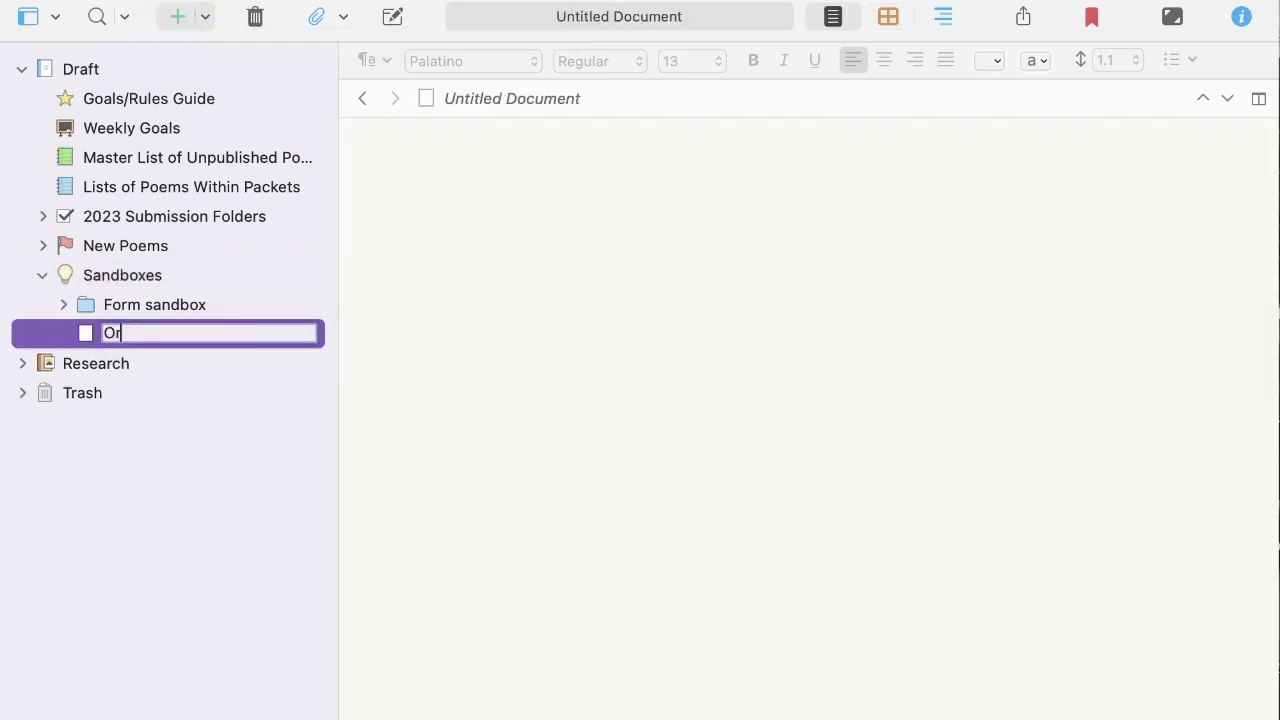
key(Return)
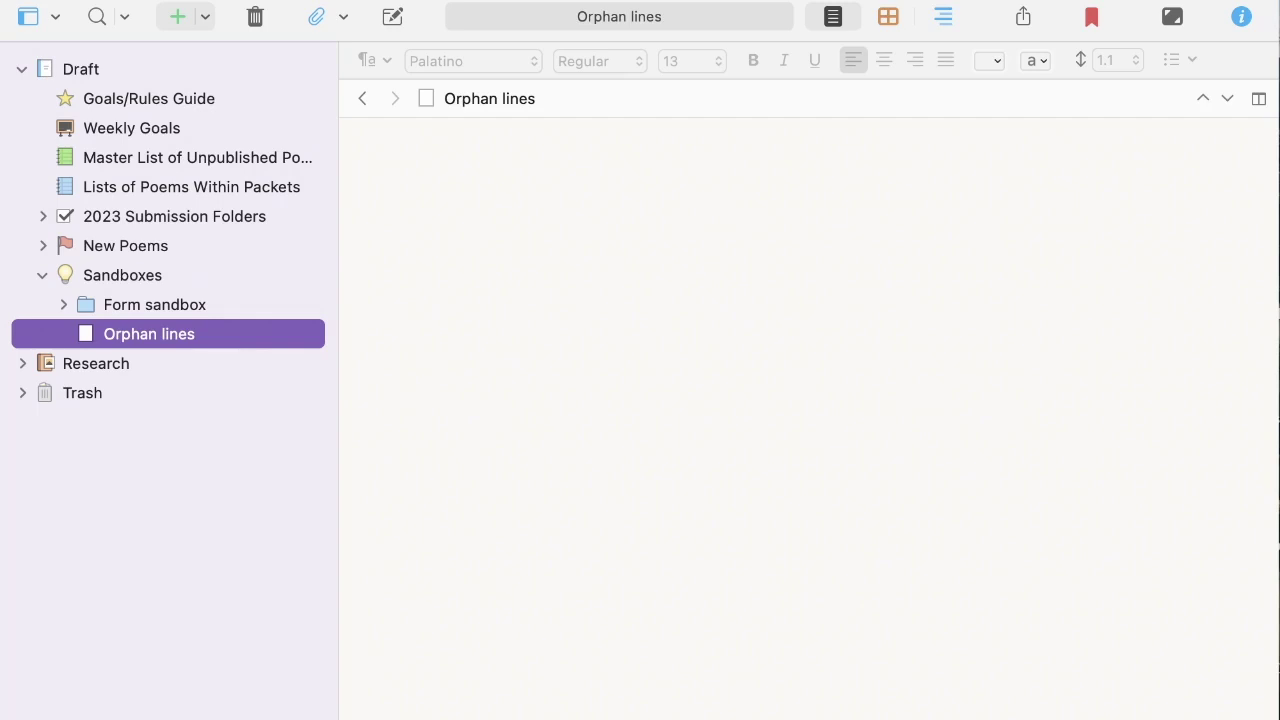
click(178, 16)
text(Current s)
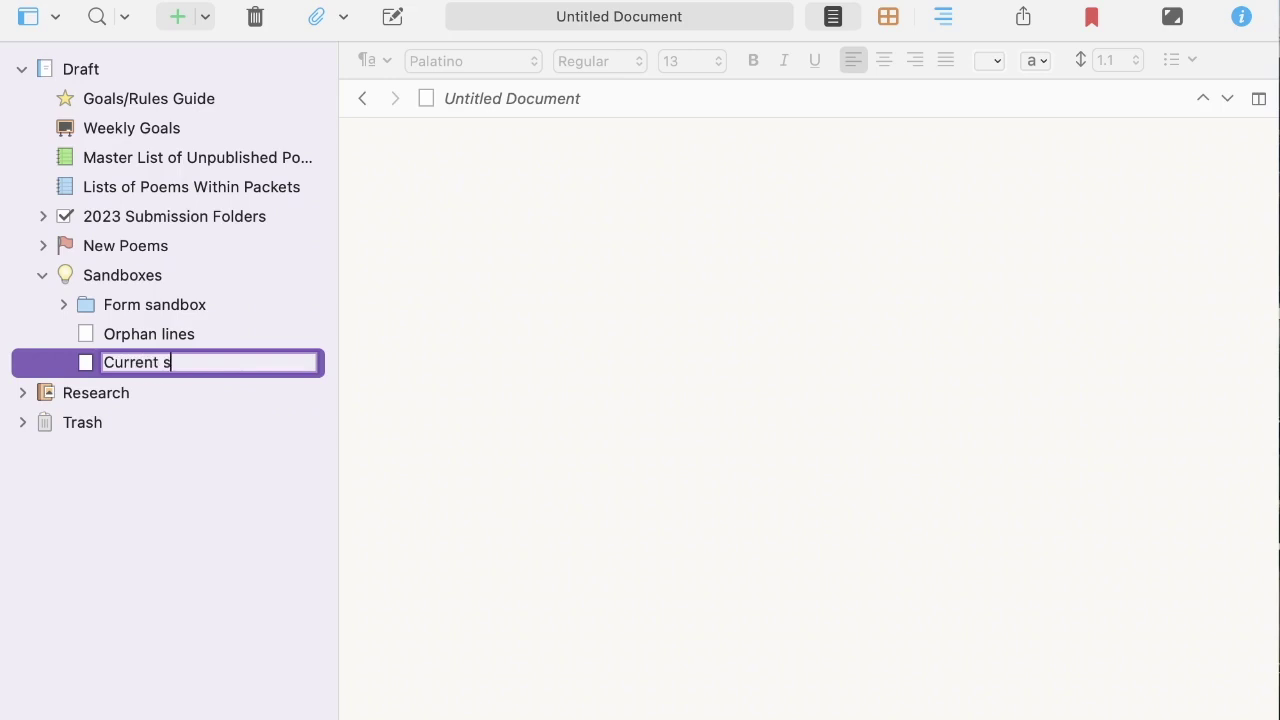
text(andbox)
key(Return)
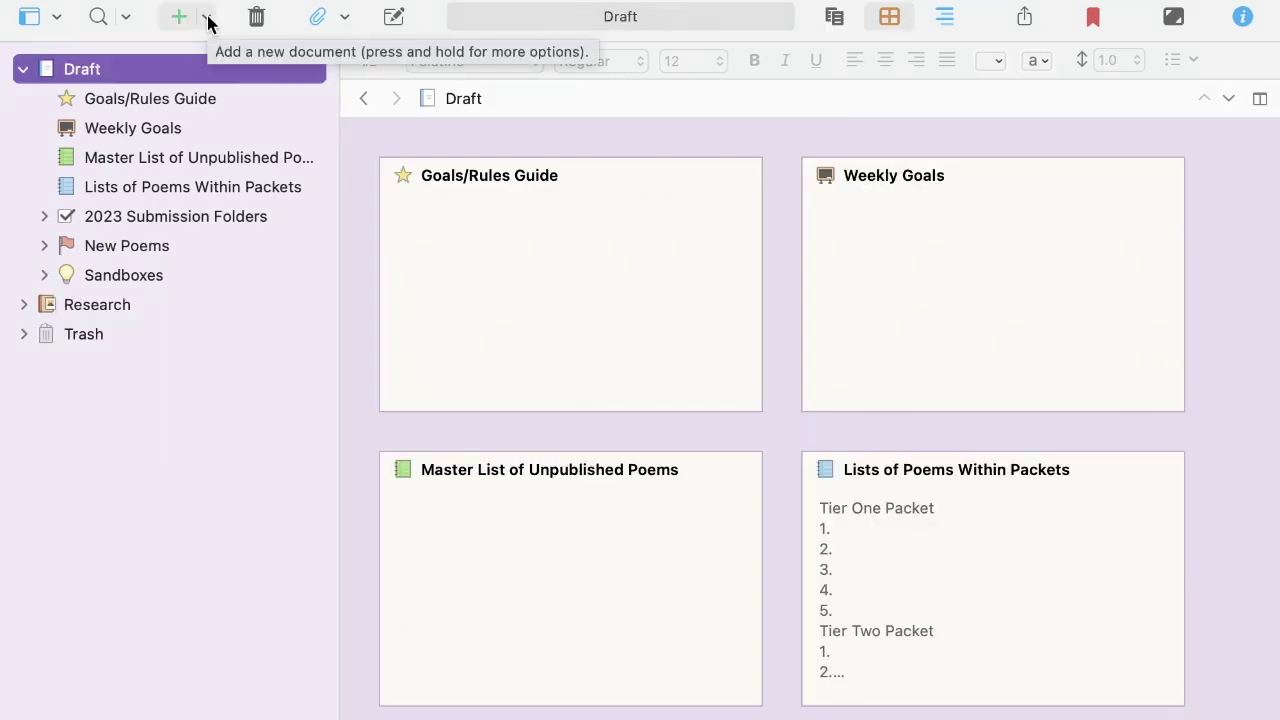
- Create a 'Poems in Development' folder in the Draft and give it a light-bulb icon
click(207, 17)
click(203, 82)
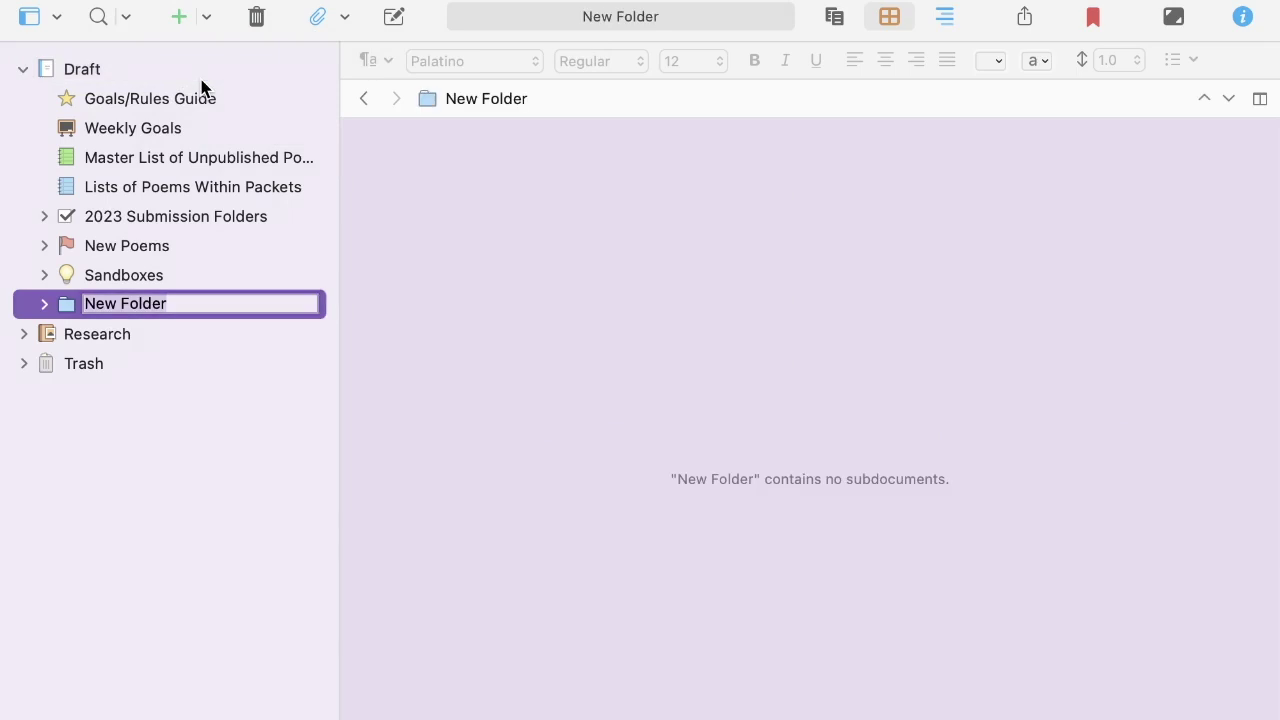
text(Poems in Development)
key(Return)
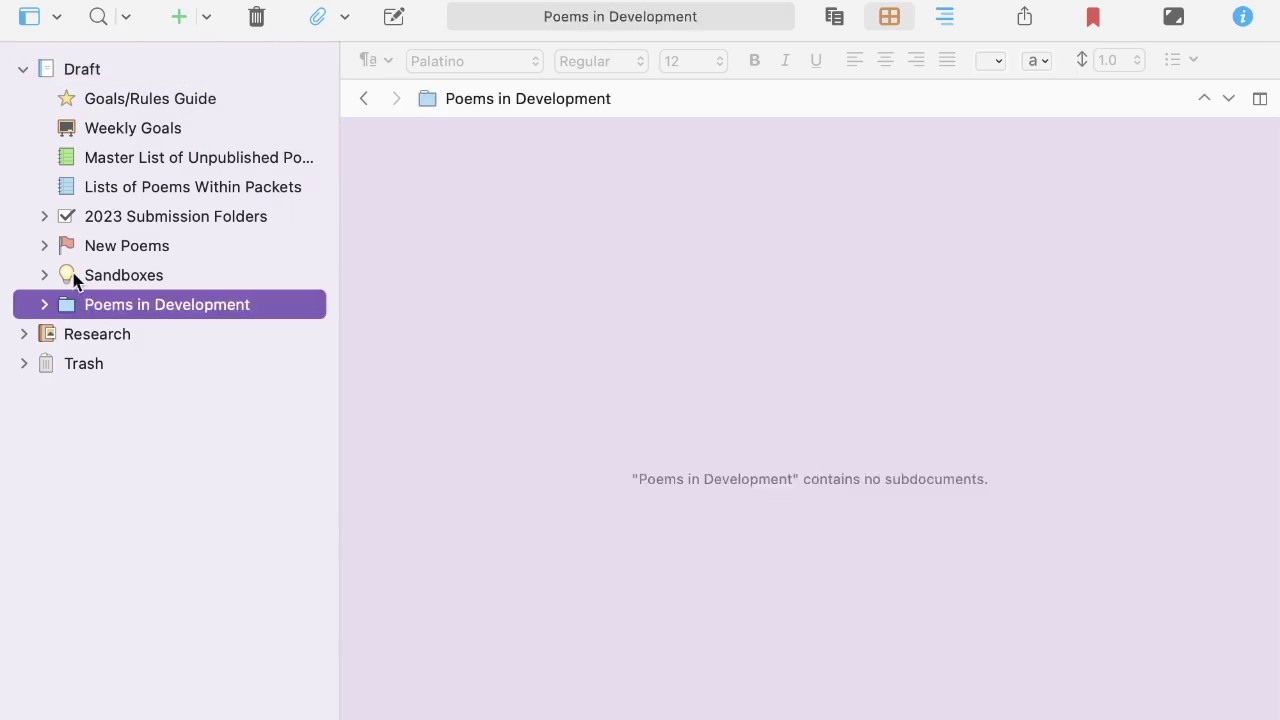
right_click(229, 305)
click(660, 70)
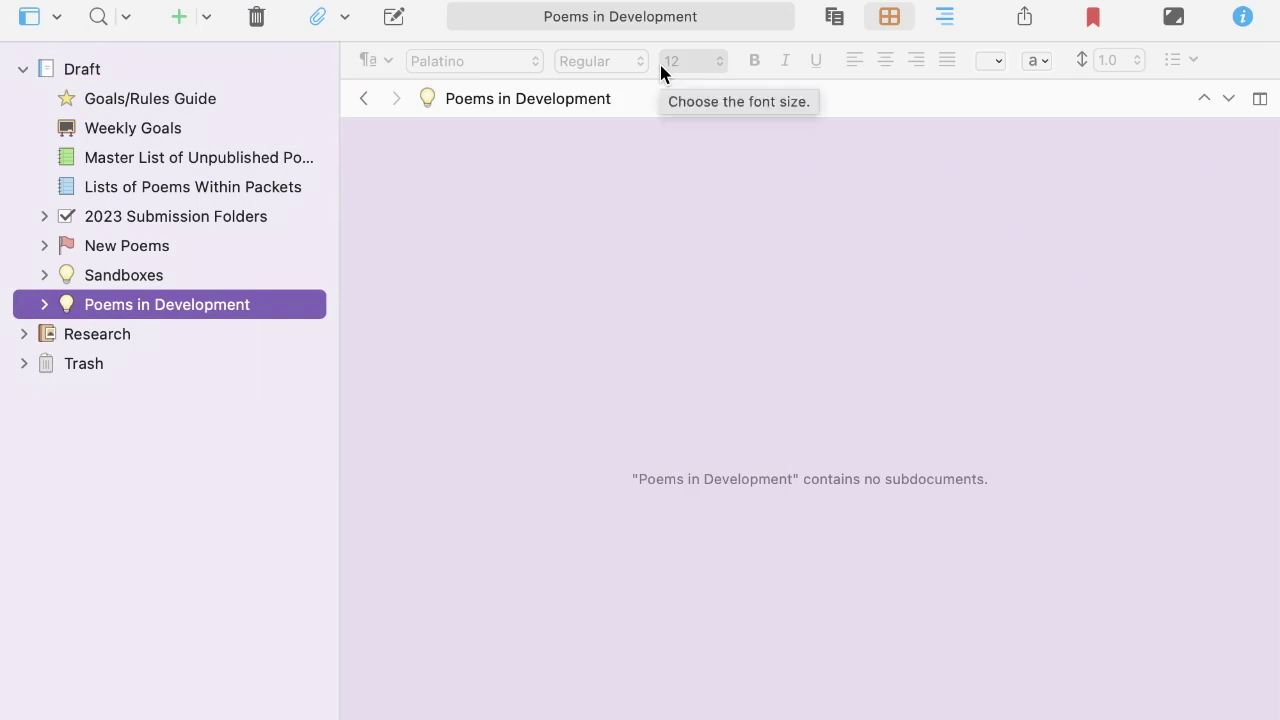
click(242, 340)
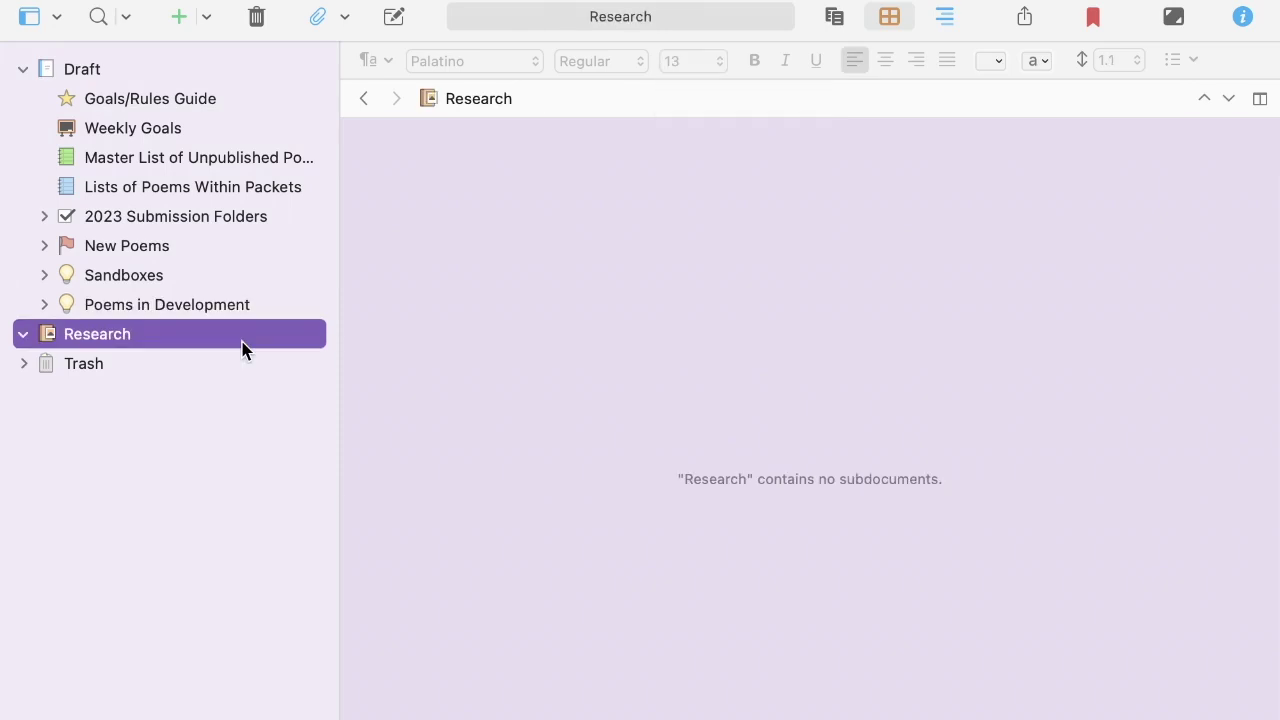
- Create a new folder named 'Templates' under Research
click(212, 16)
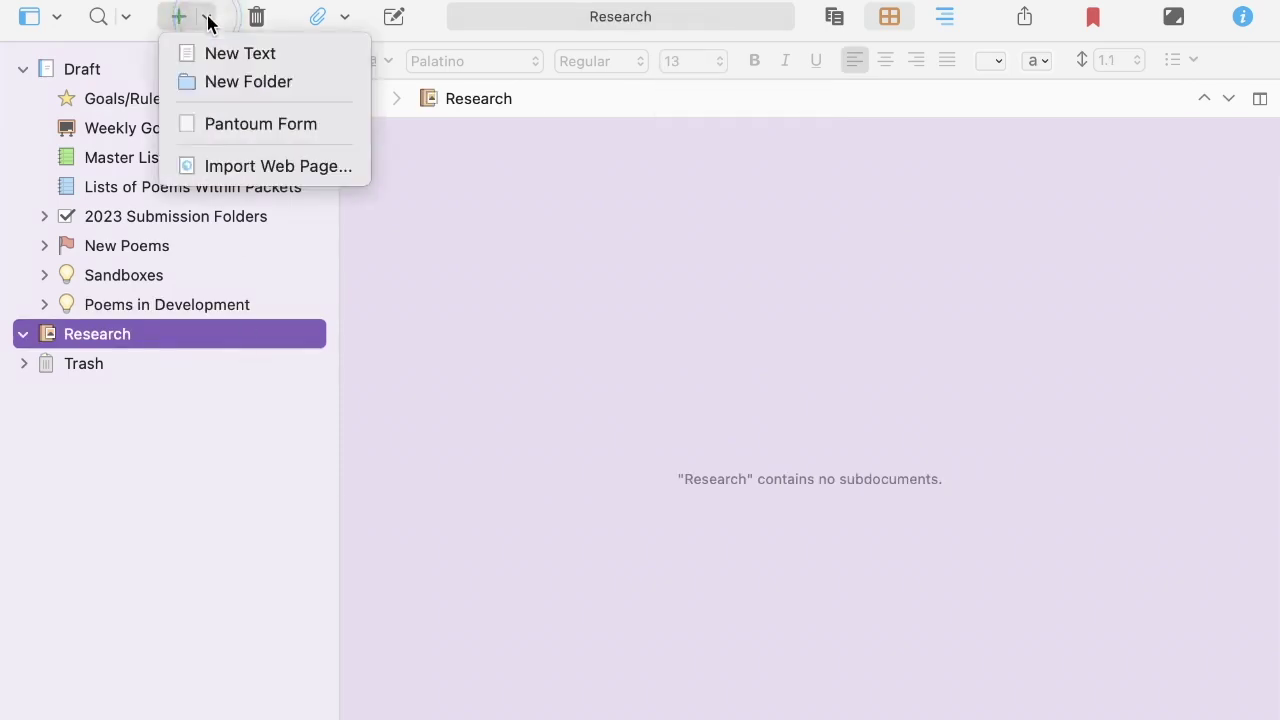
click(245, 80)
click(75, 363)
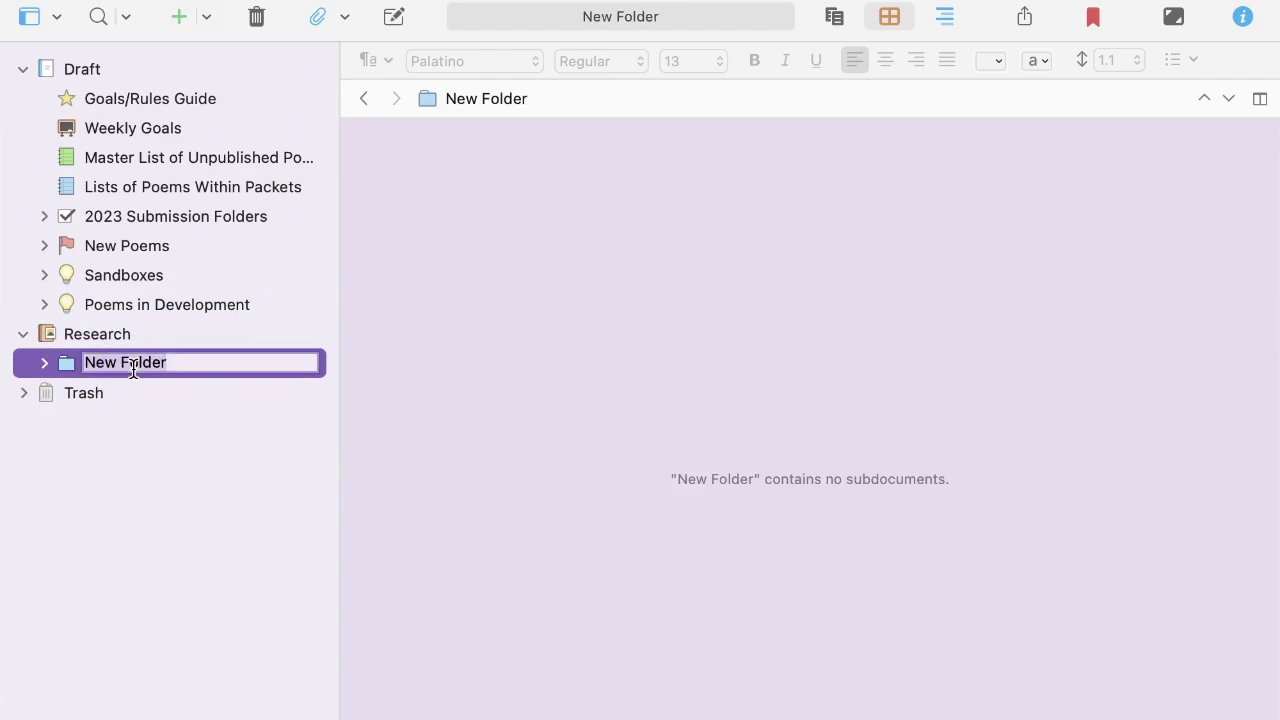
text(Templates)
key(Return)
- Set Templates as the project's special templates folder in the project settings
right_click(160, 368)
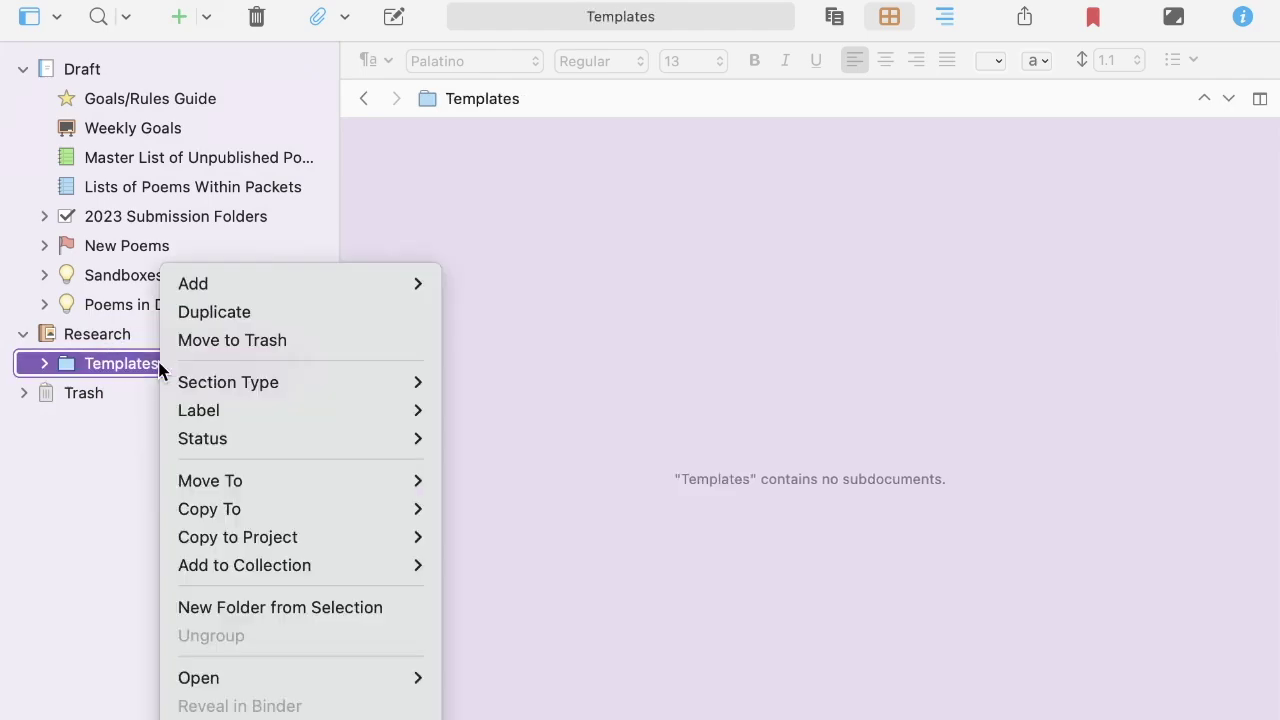
mouse_move(323, 390)
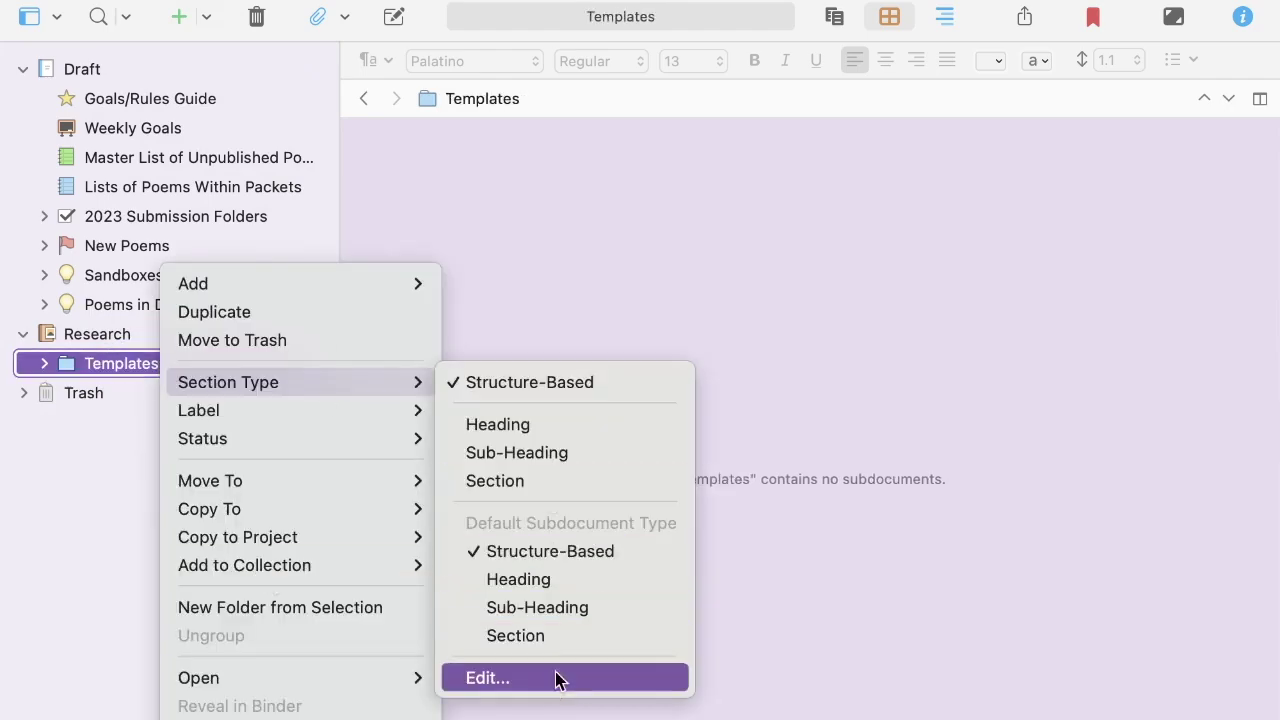
click(552, 684)
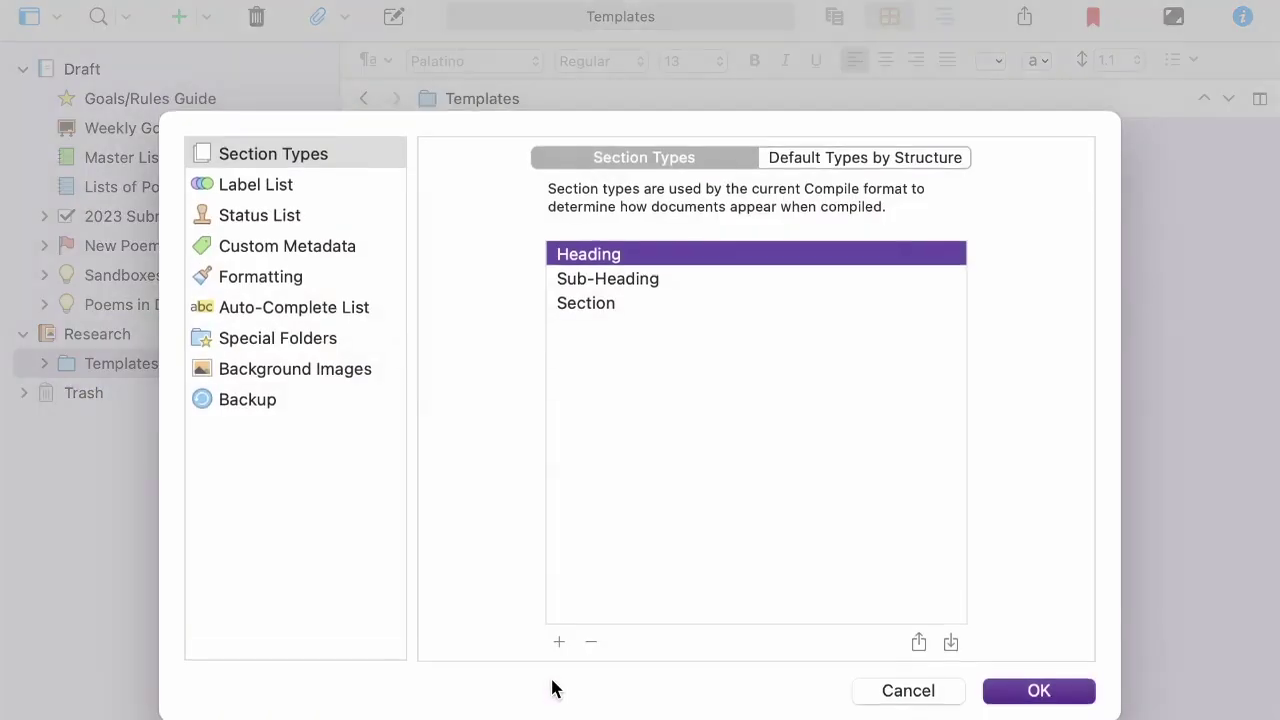
click(308, 339)
click(700, 206)
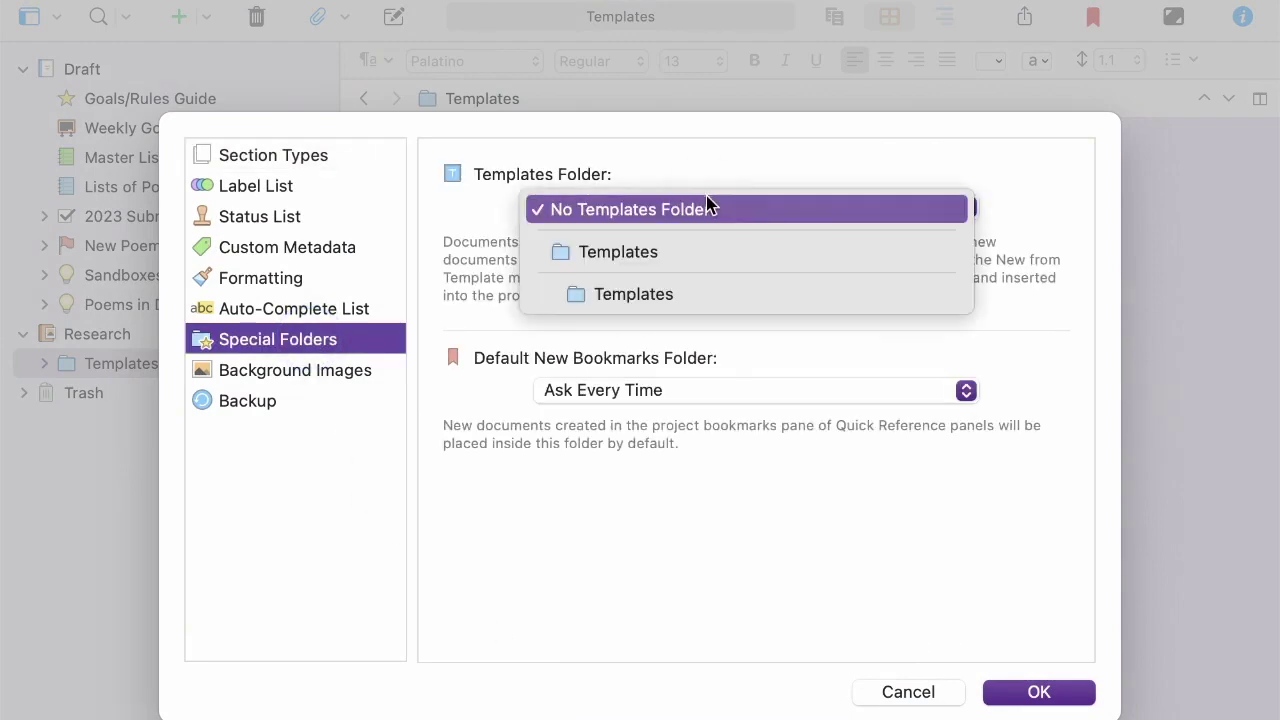
click(681, 251)
click(1030, 698)
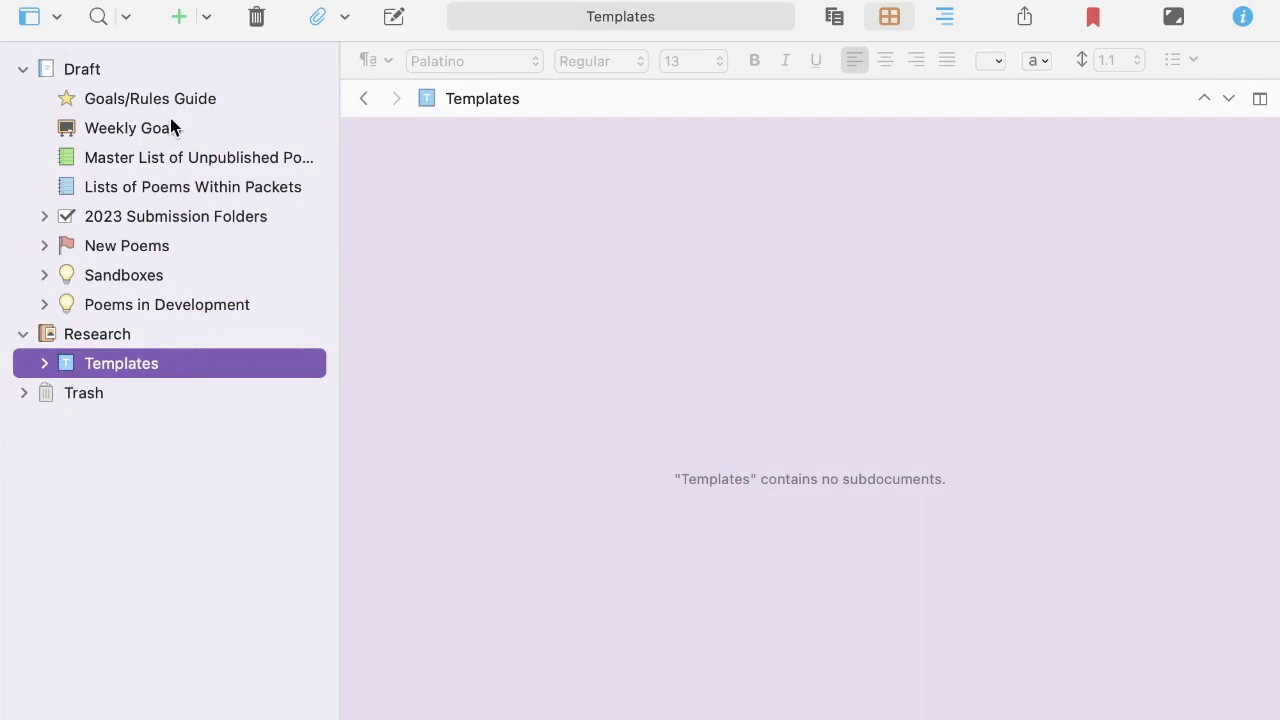
- Add a 'Pantoum Form' document with the pasted pantoum stanza scheme and move it into Templates
click(171, 62)
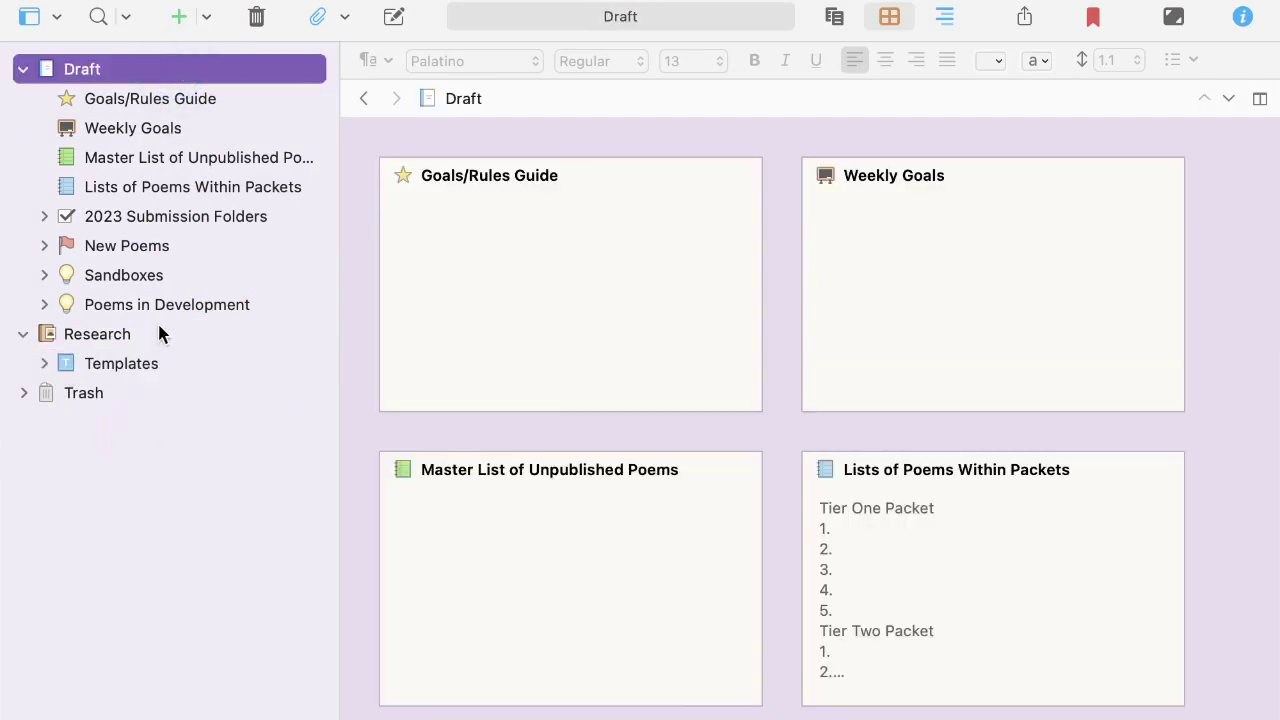
click(179, 15)
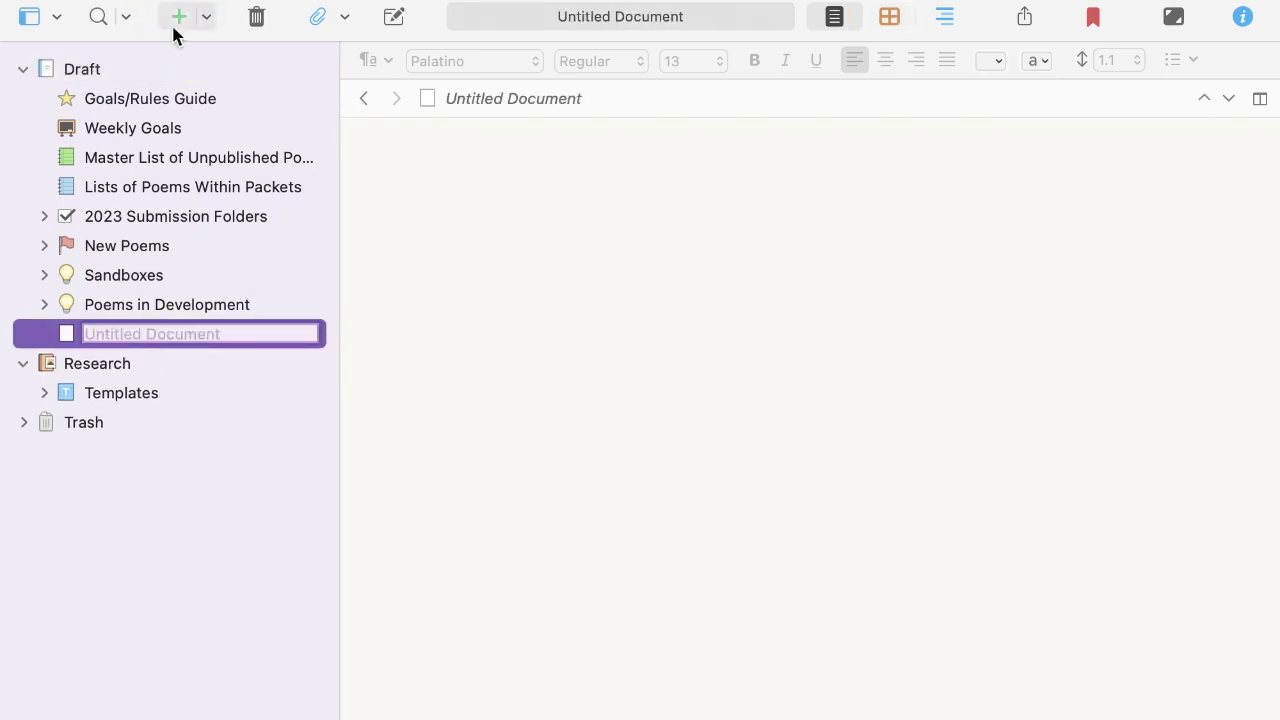
text(Pan)
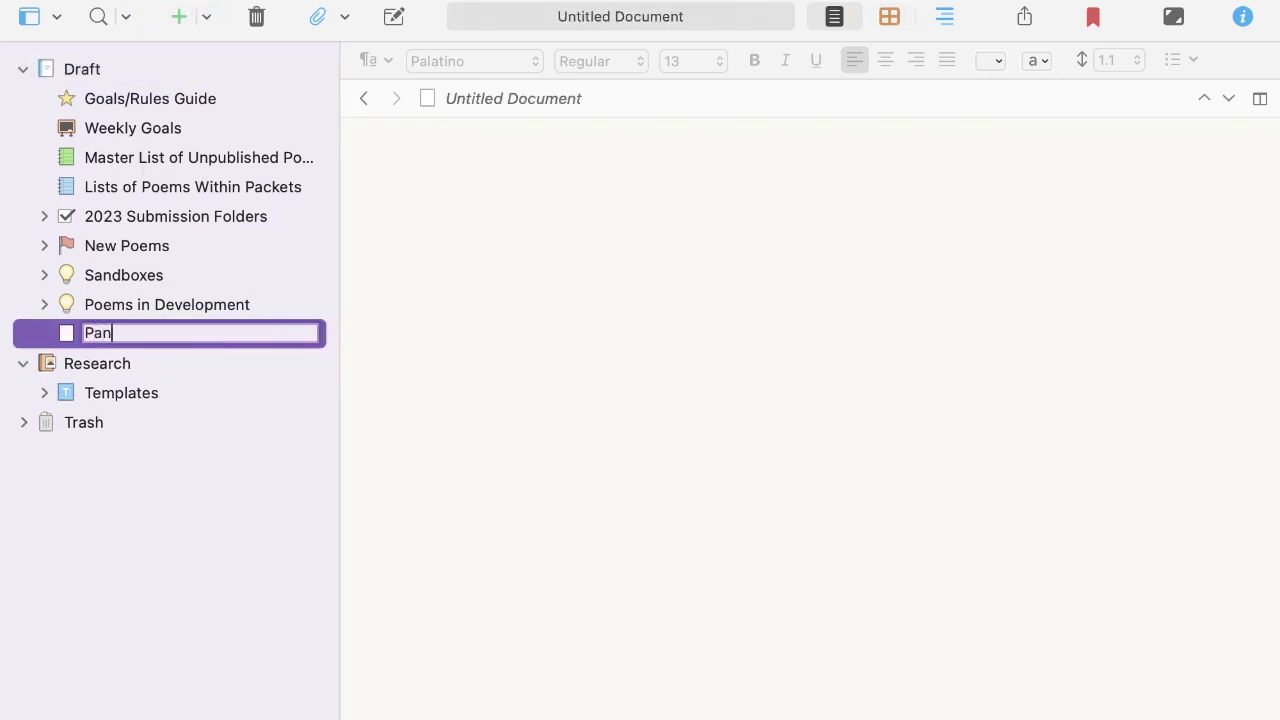
text(toum Form)
key(Return)
click(714, 606)
key(super+v)
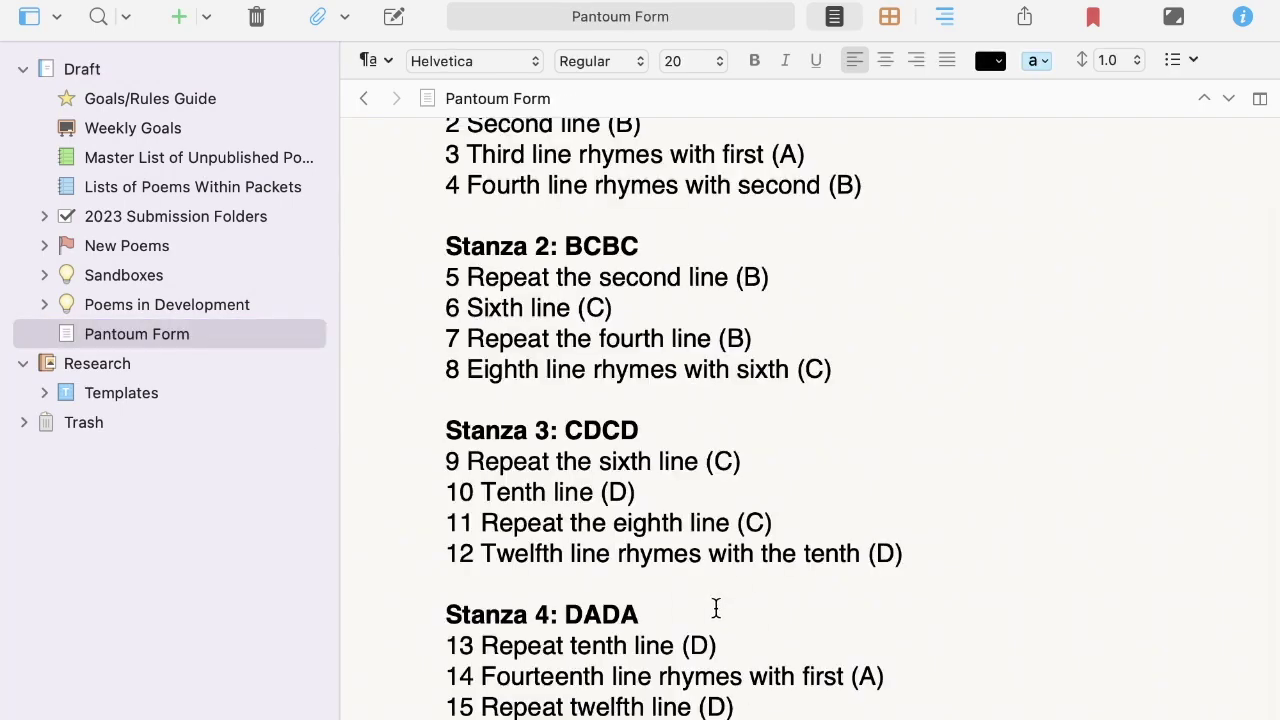
scroll(715, 608, up, 2)
drag(136, 334, 200, 400)
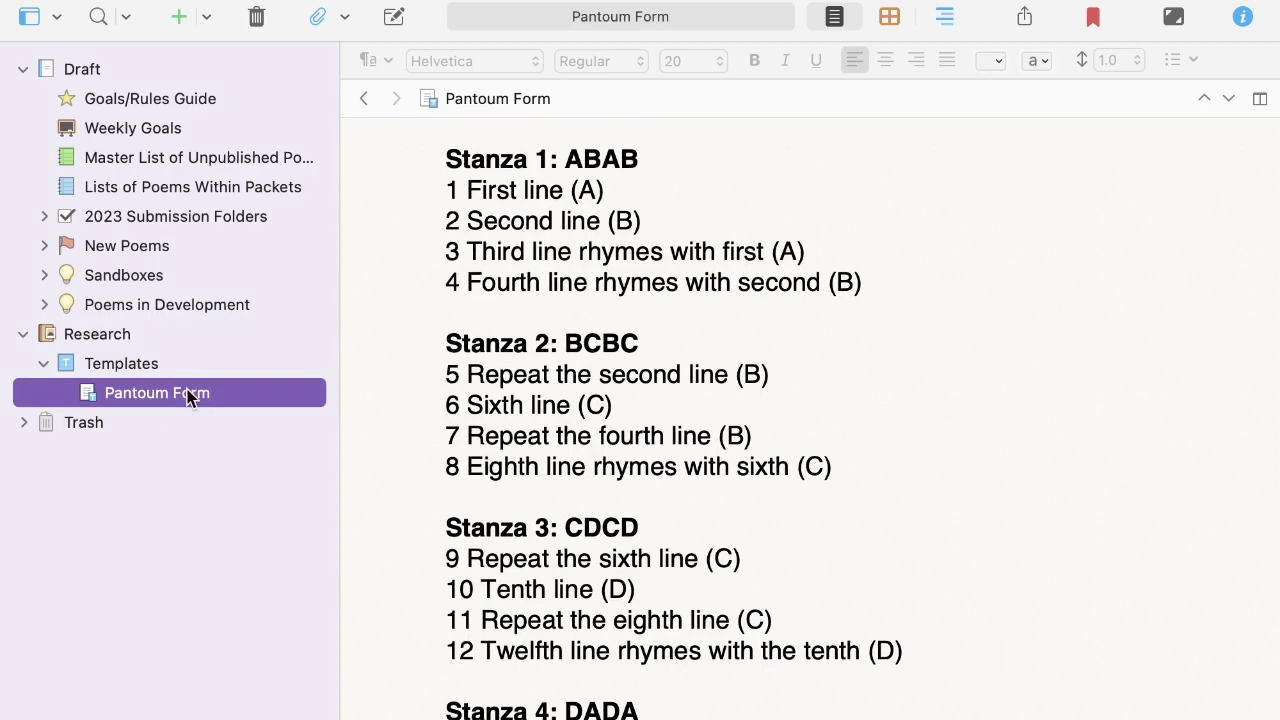
click(133, 304)
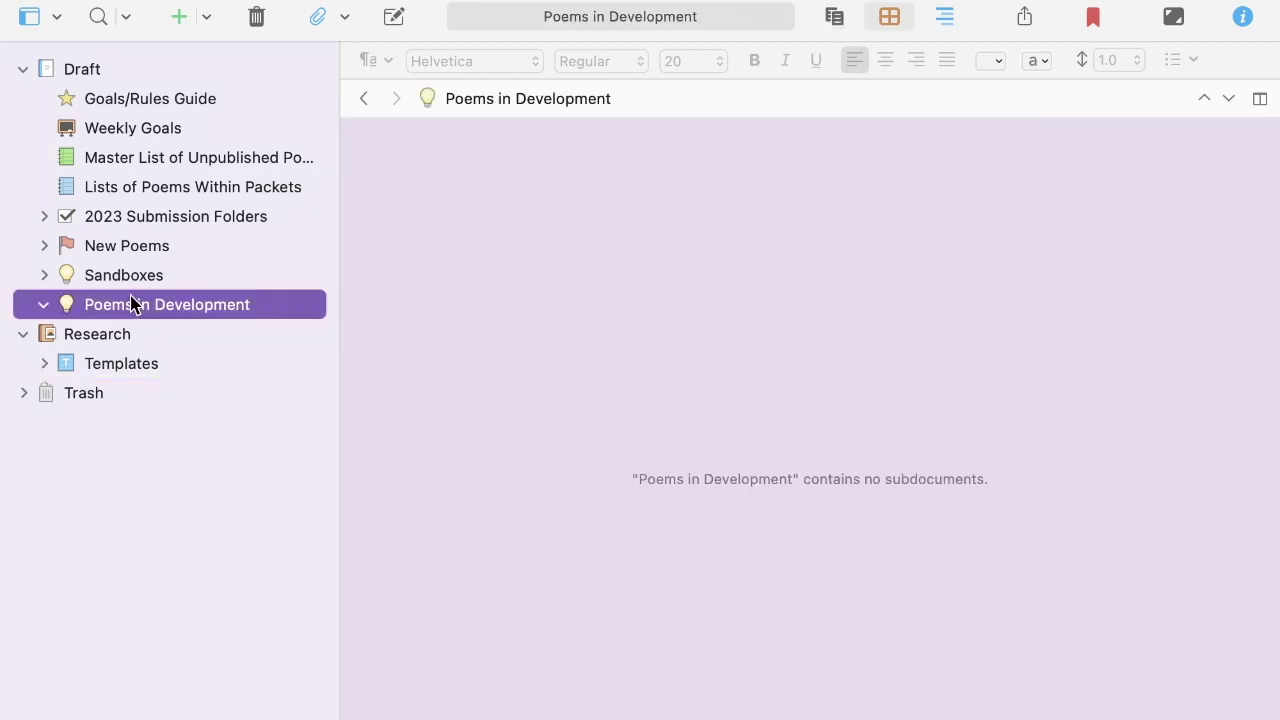
- In Poems in Development, create a trial pantoum from the Pantoum Form template, then delete it
click(206, 17)
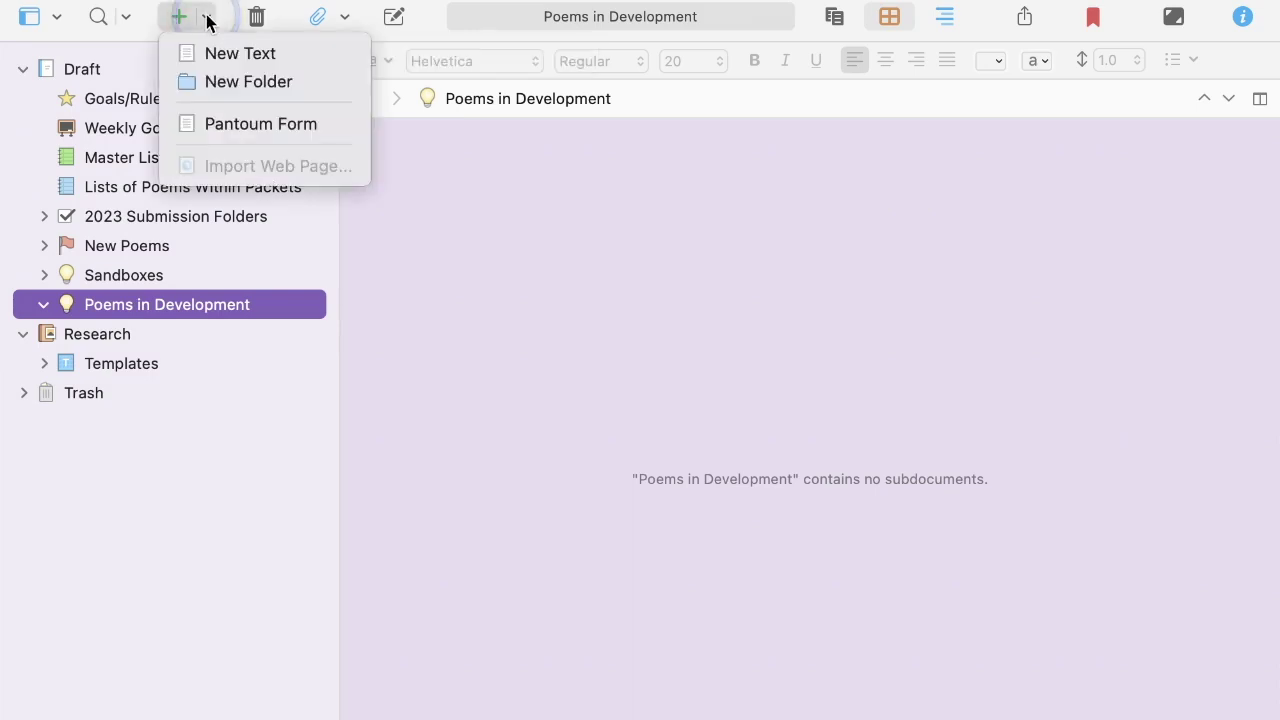
click(239, 124)
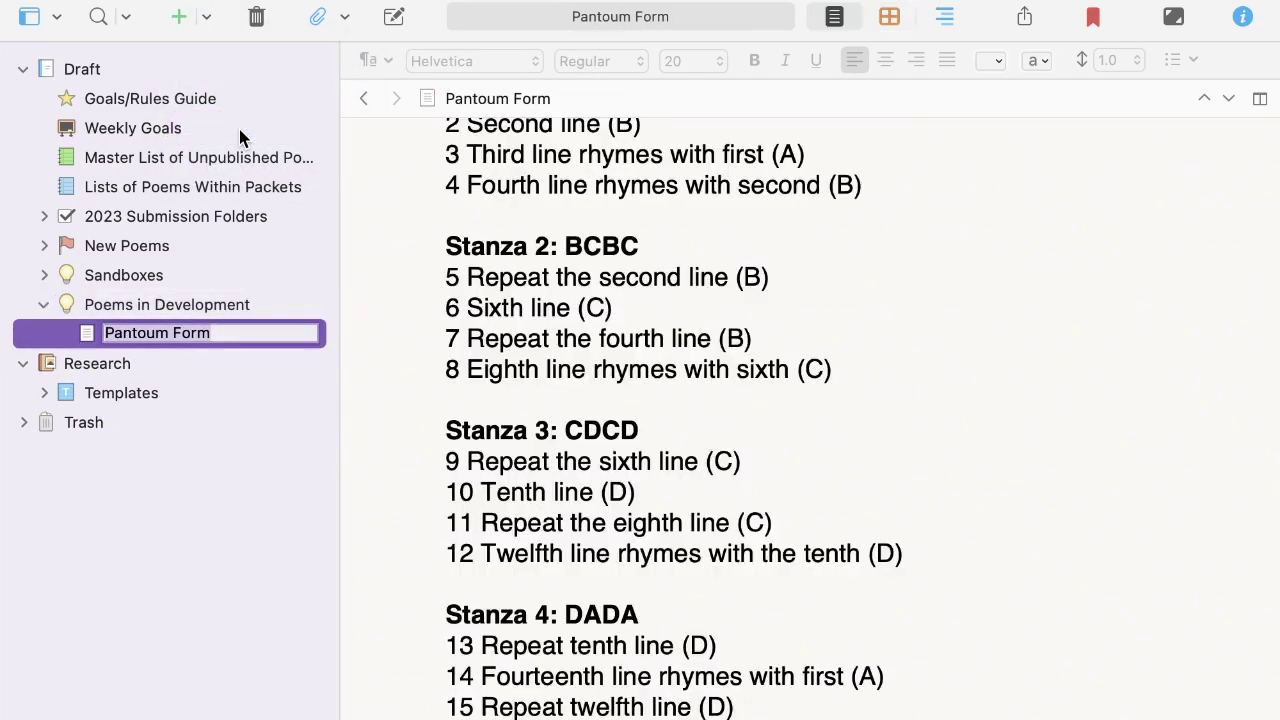
click(712, 465)
scroll(712, 465, up, 3)
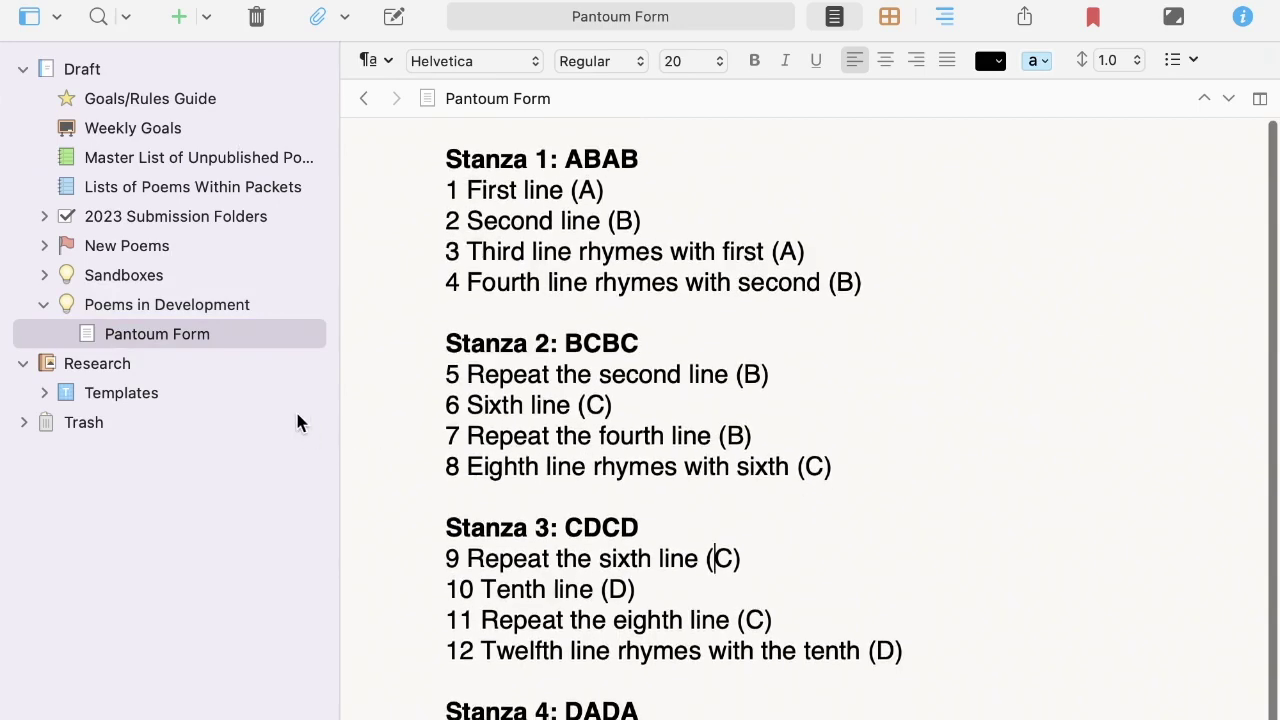
click(240, 348)
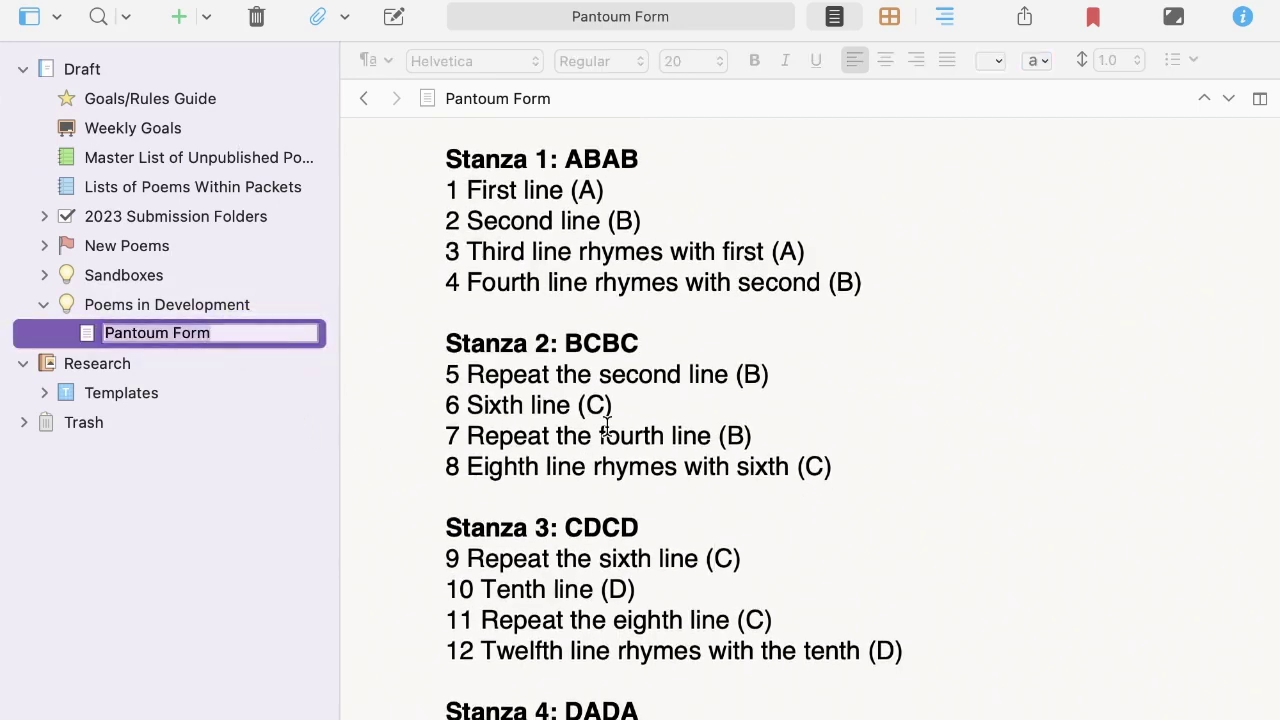
key(super+BackSpace)
click(120, 370)
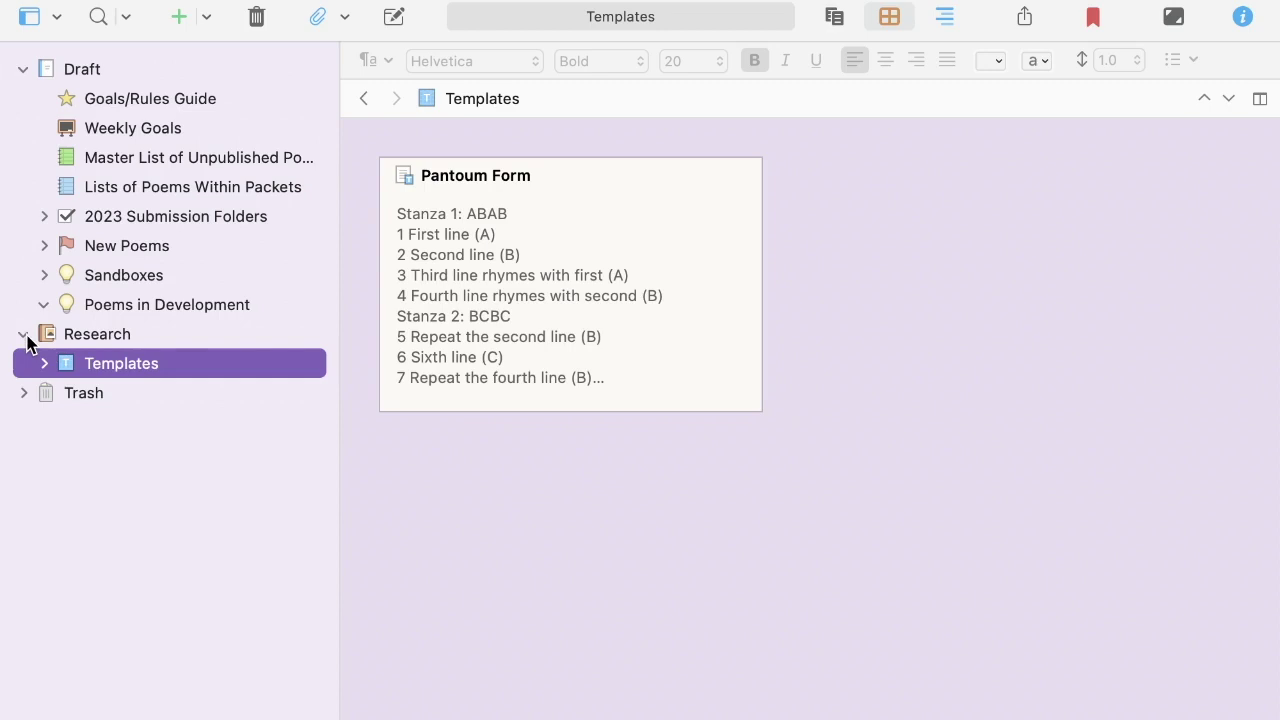
click(97, 334)
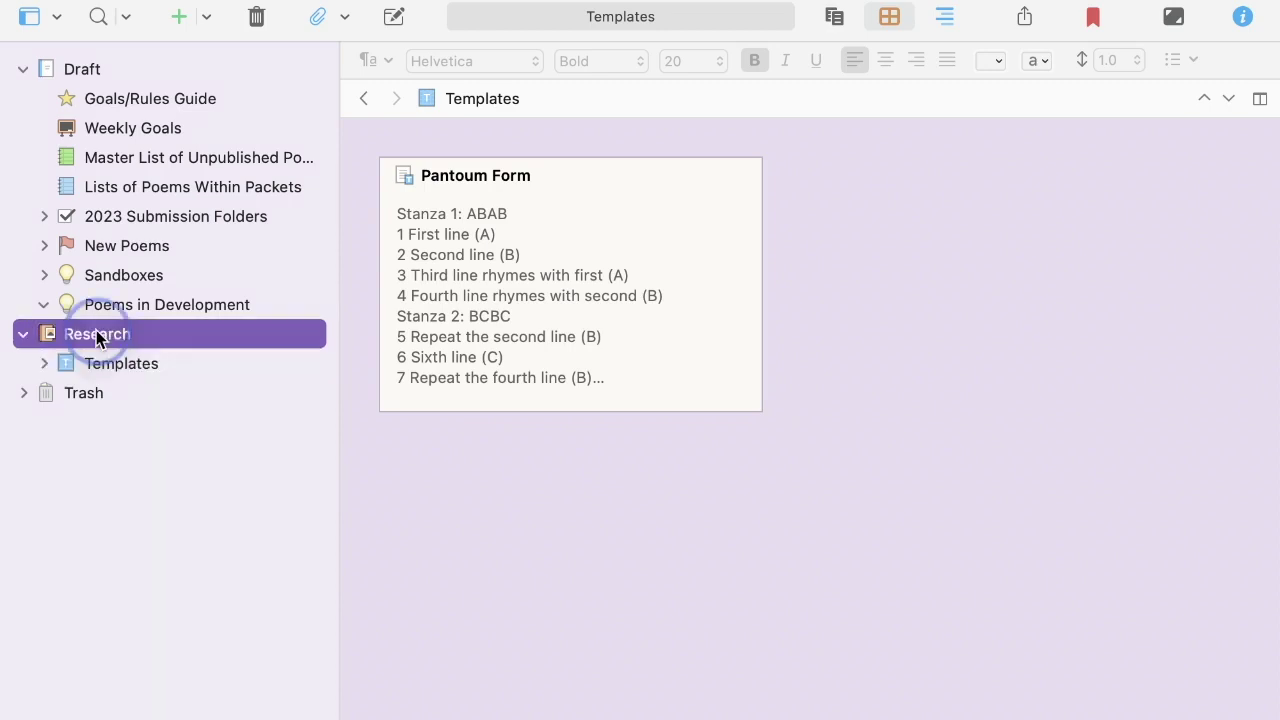
- Add a 'Favorite Poems' folder under Research with the Reviewer Comments speech-bubble icon
click(207, 16)
click(217, 79)
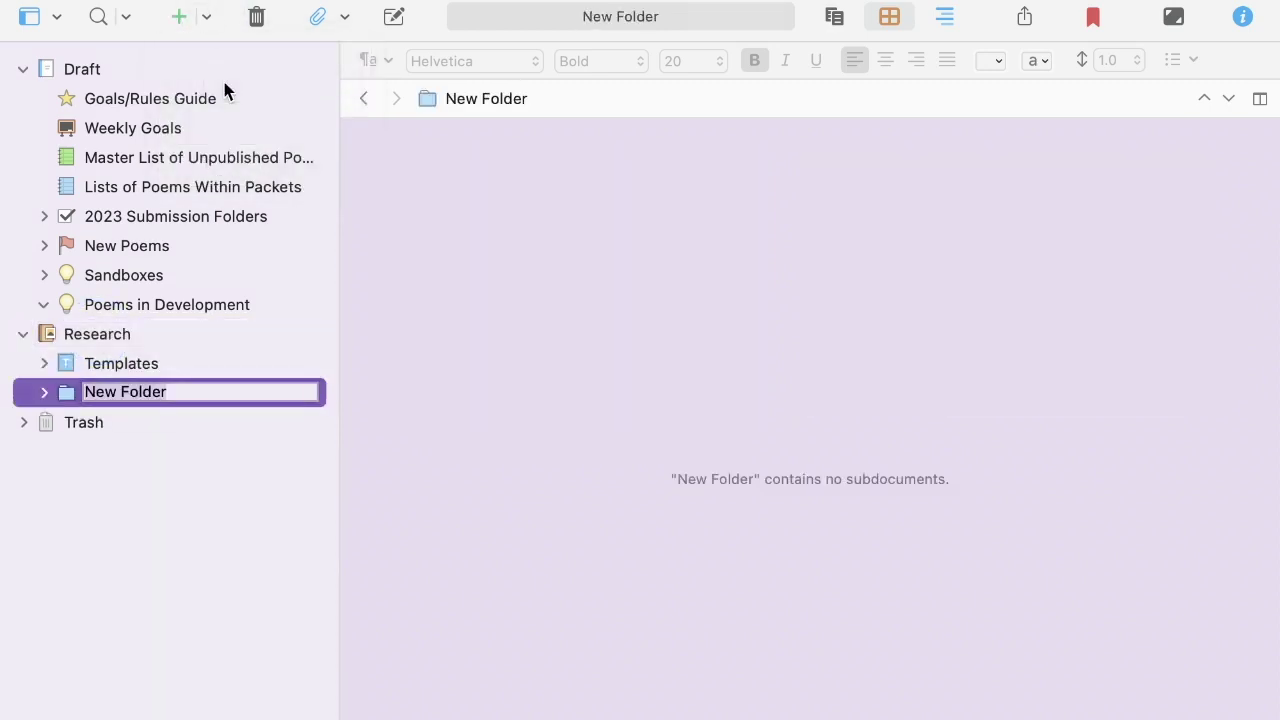
text(Favorite Poems)
right_click(78, 398)
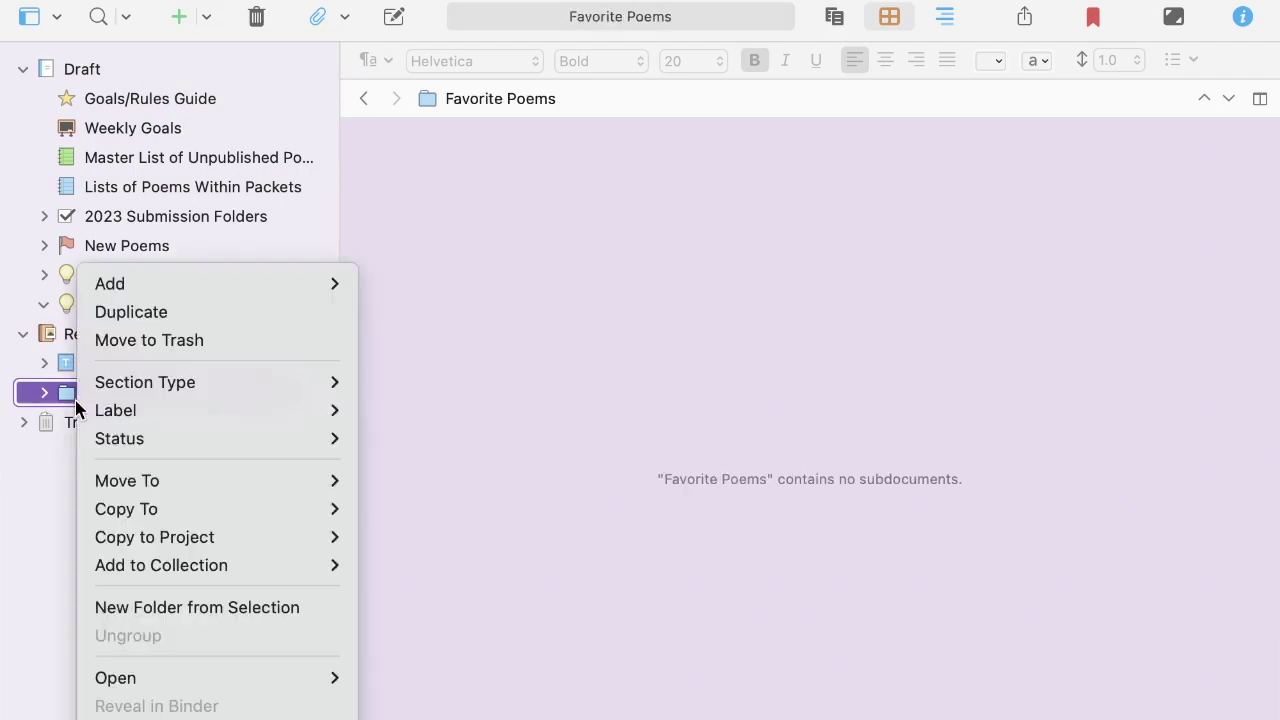
scroll(480, 560, down, 5)
click(460, 689)
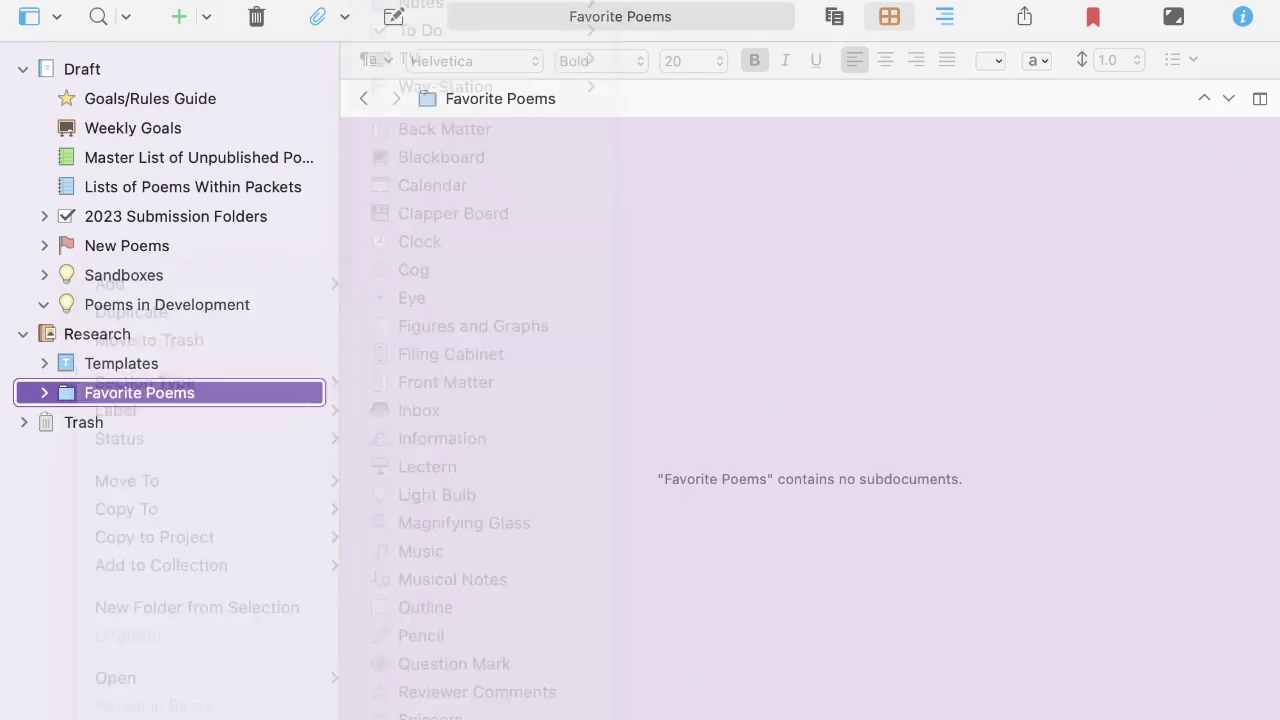
click(155, 392)
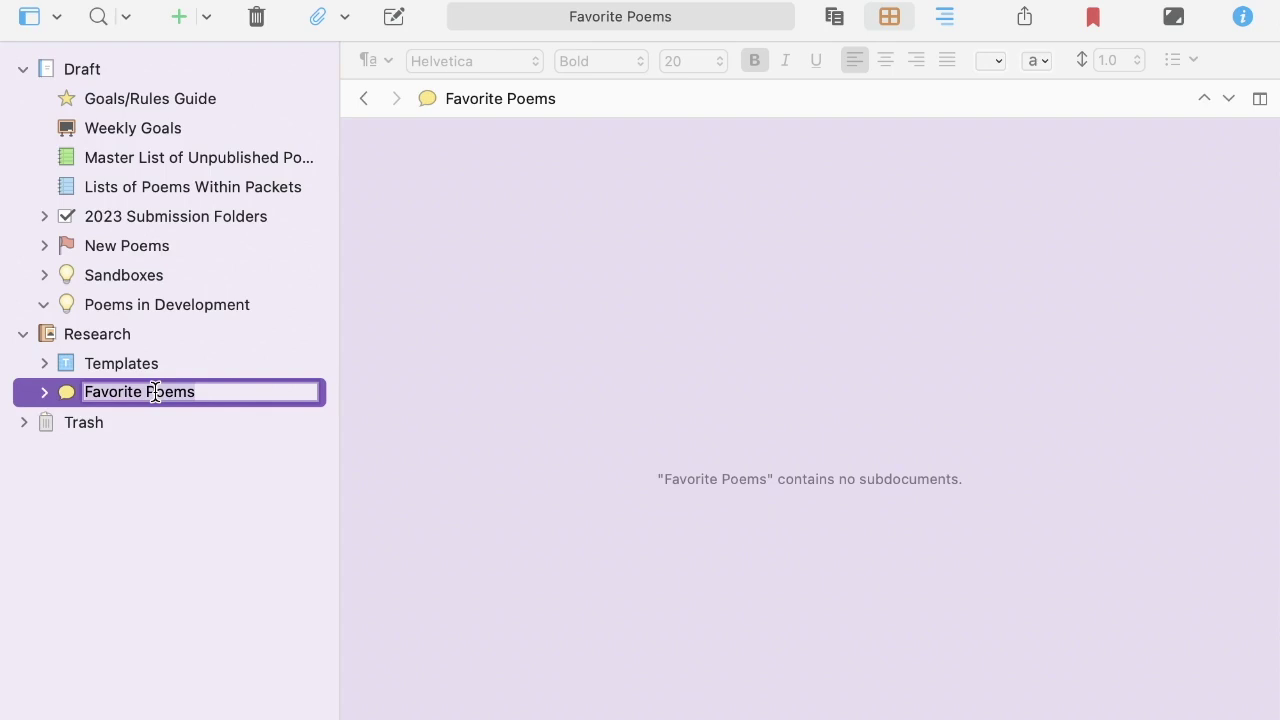
click(61, 394)
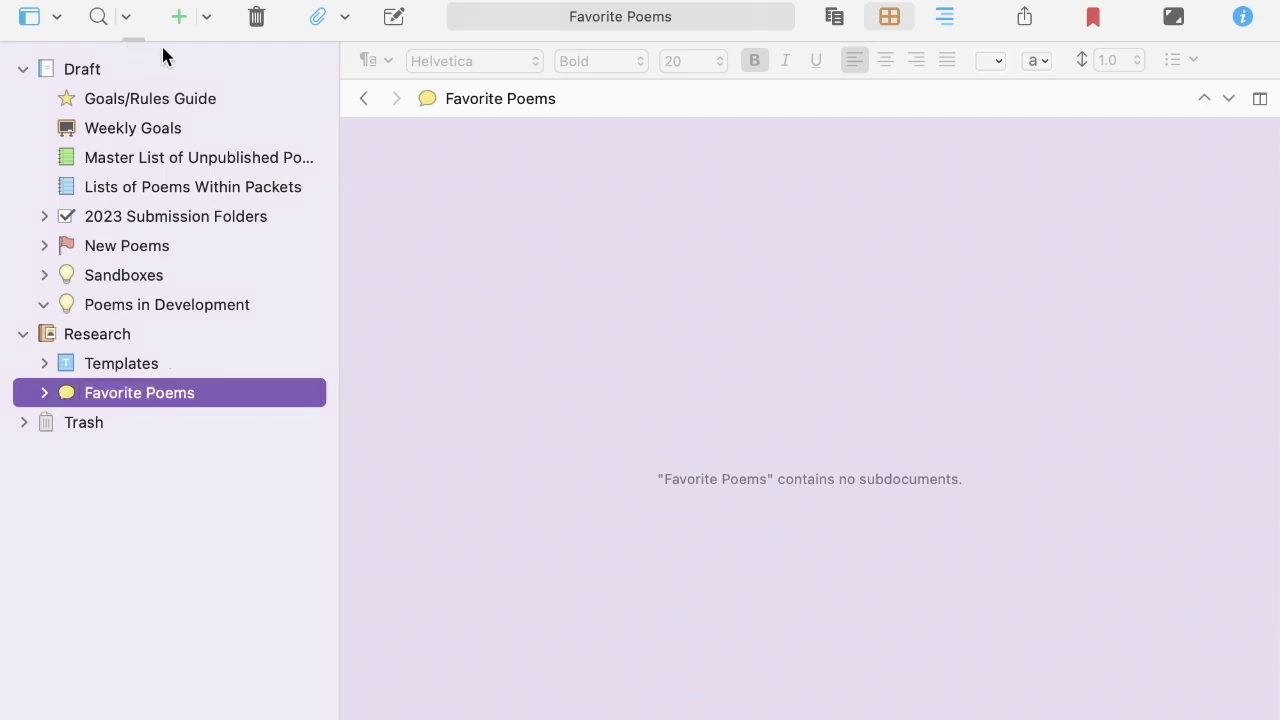
- Create a 'Form poems' folder and move it inside Favorite Poems
click(206, 17)
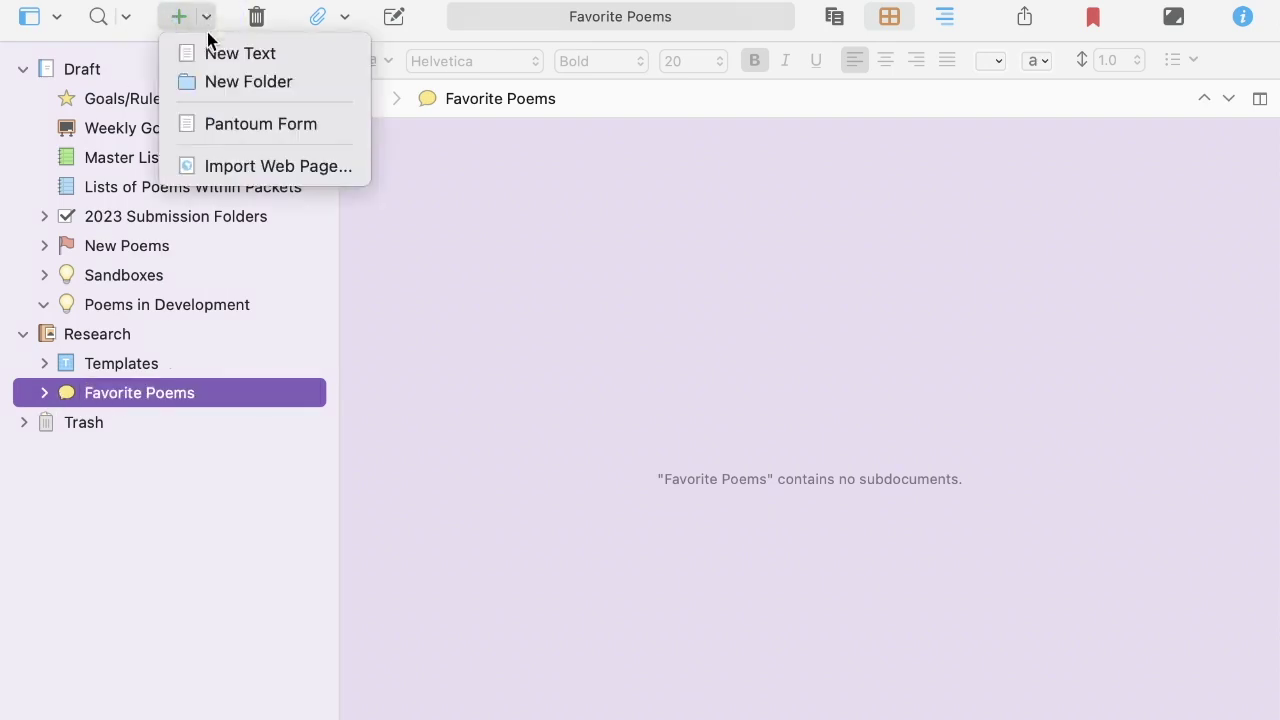
click(229, 85)
text(Form poems)
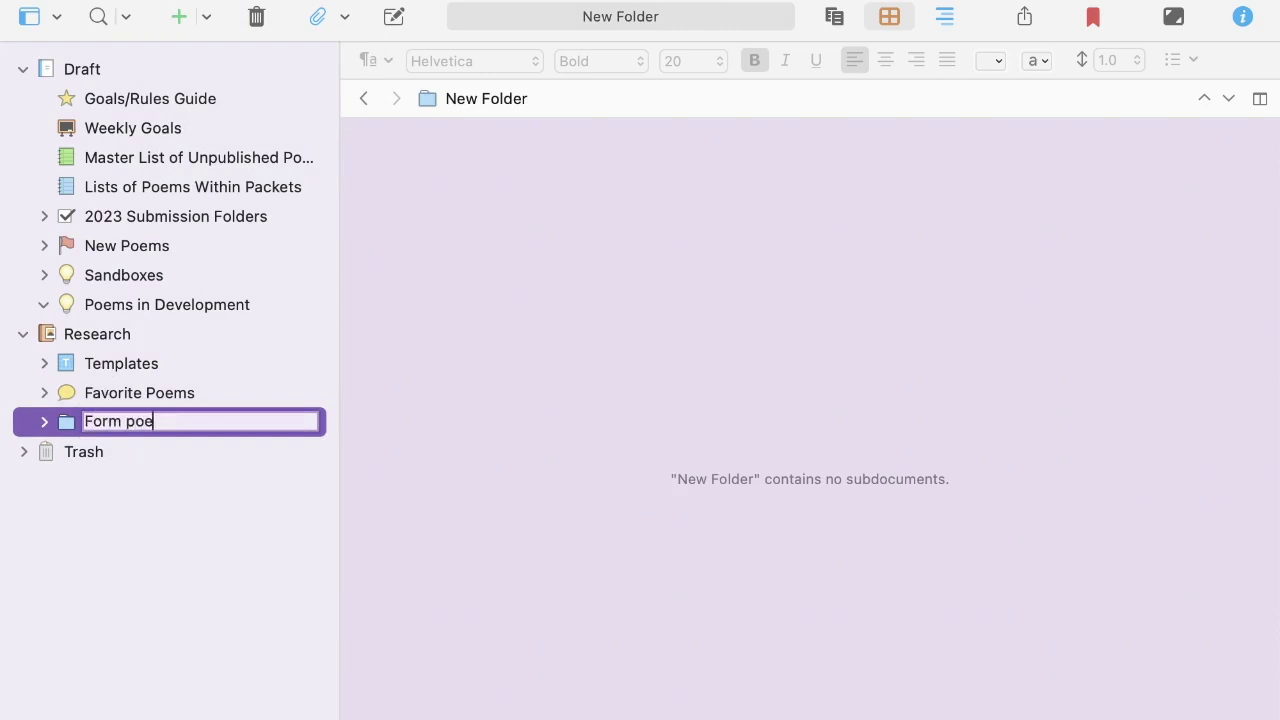
key(Return)
drag(157, 431, 168, 404)
click(43, 392)
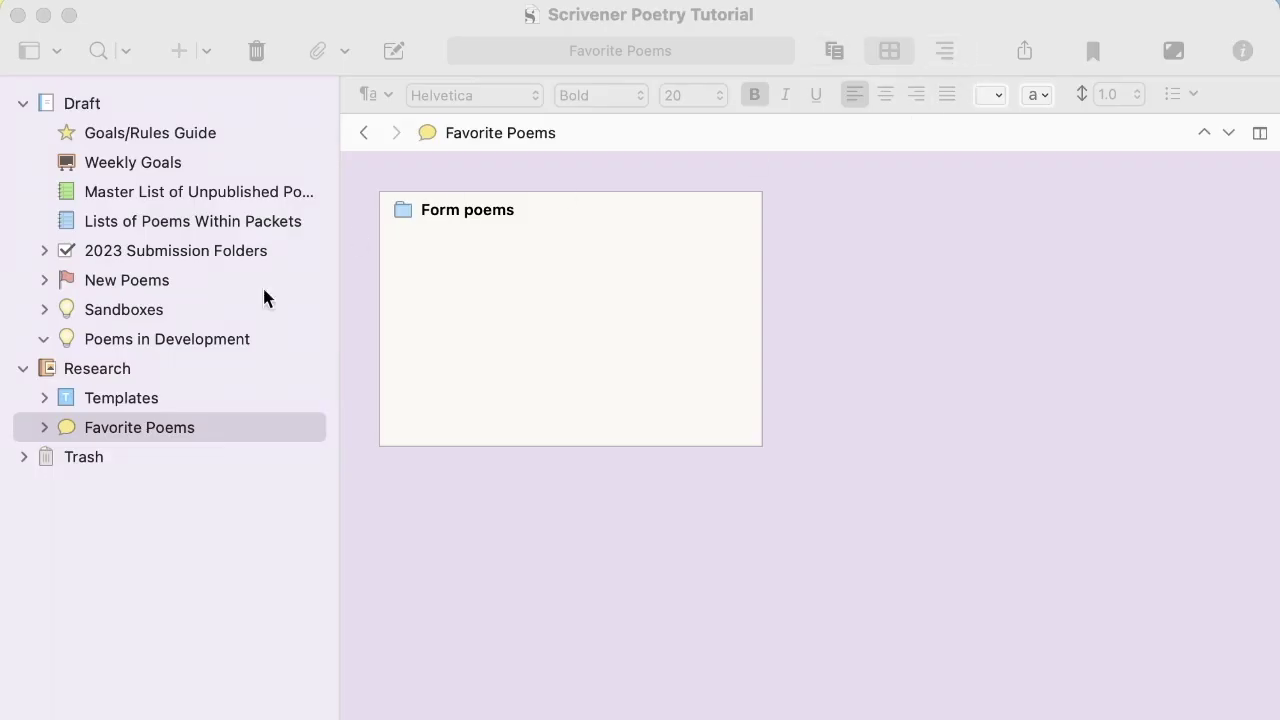
click(210, 279)
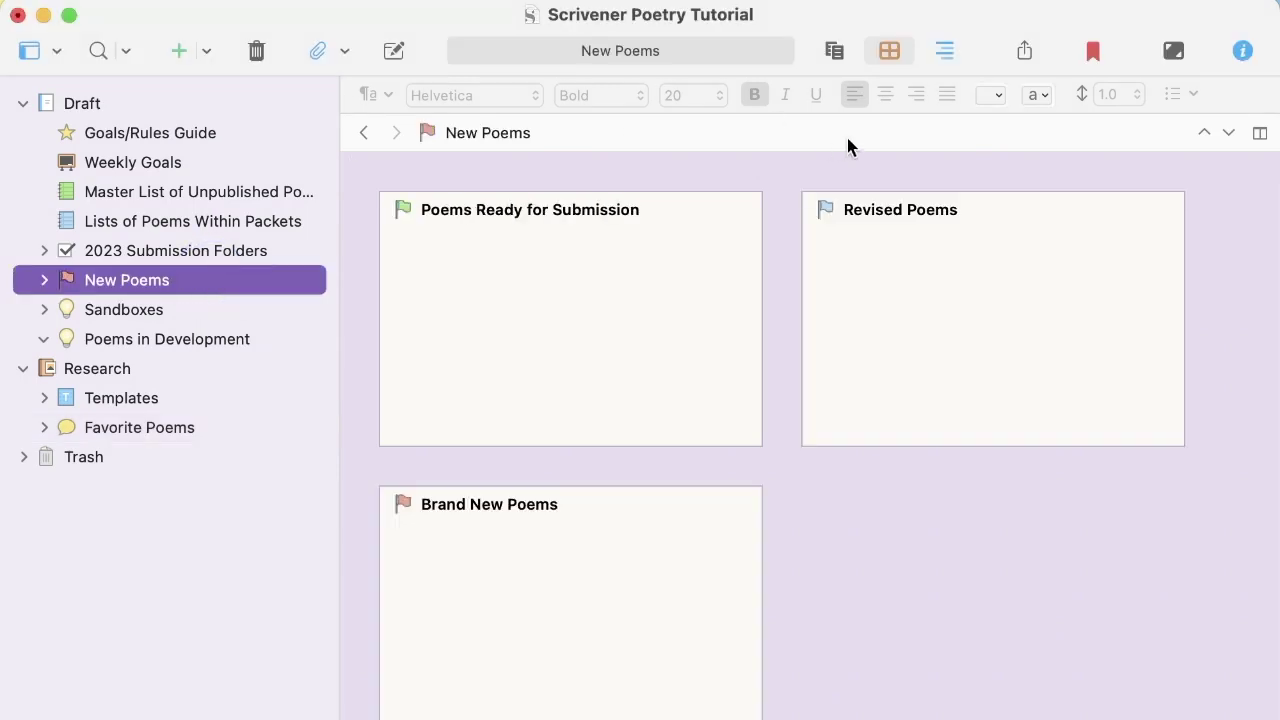
- Show New Poems as an outline with a Created Date column moved to the first position
click(944, 52)
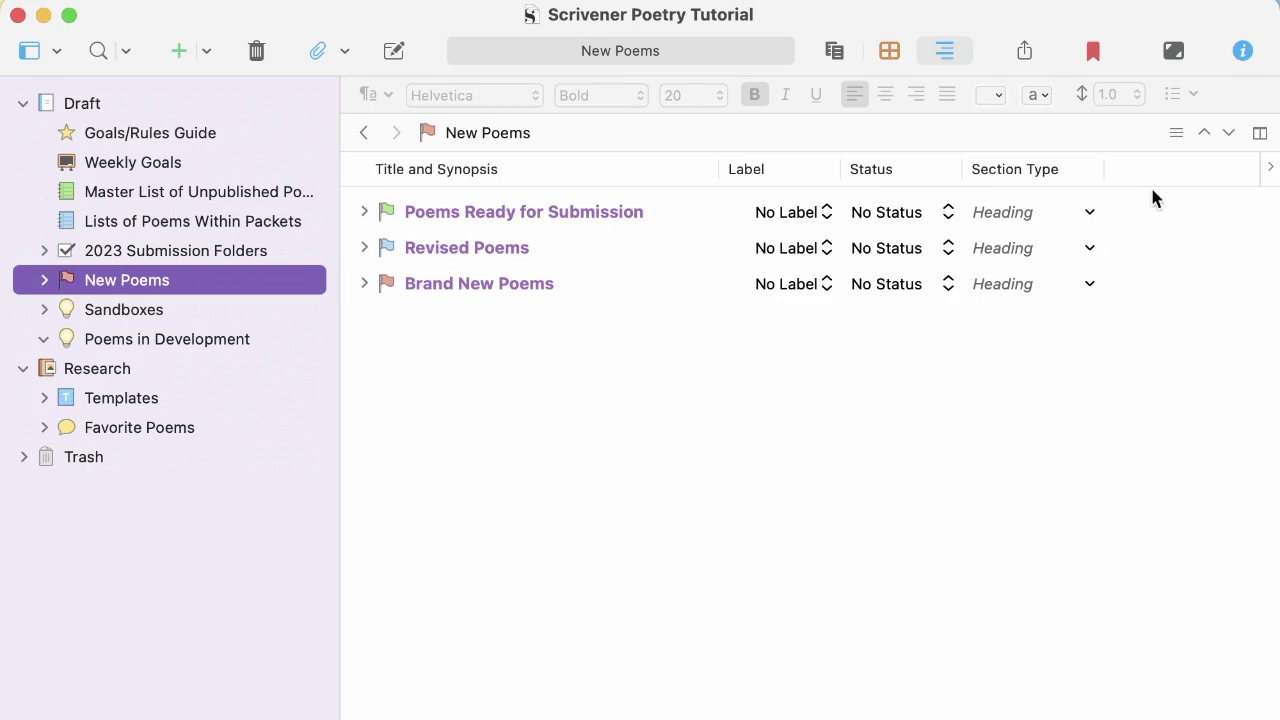
click(1269, 168)
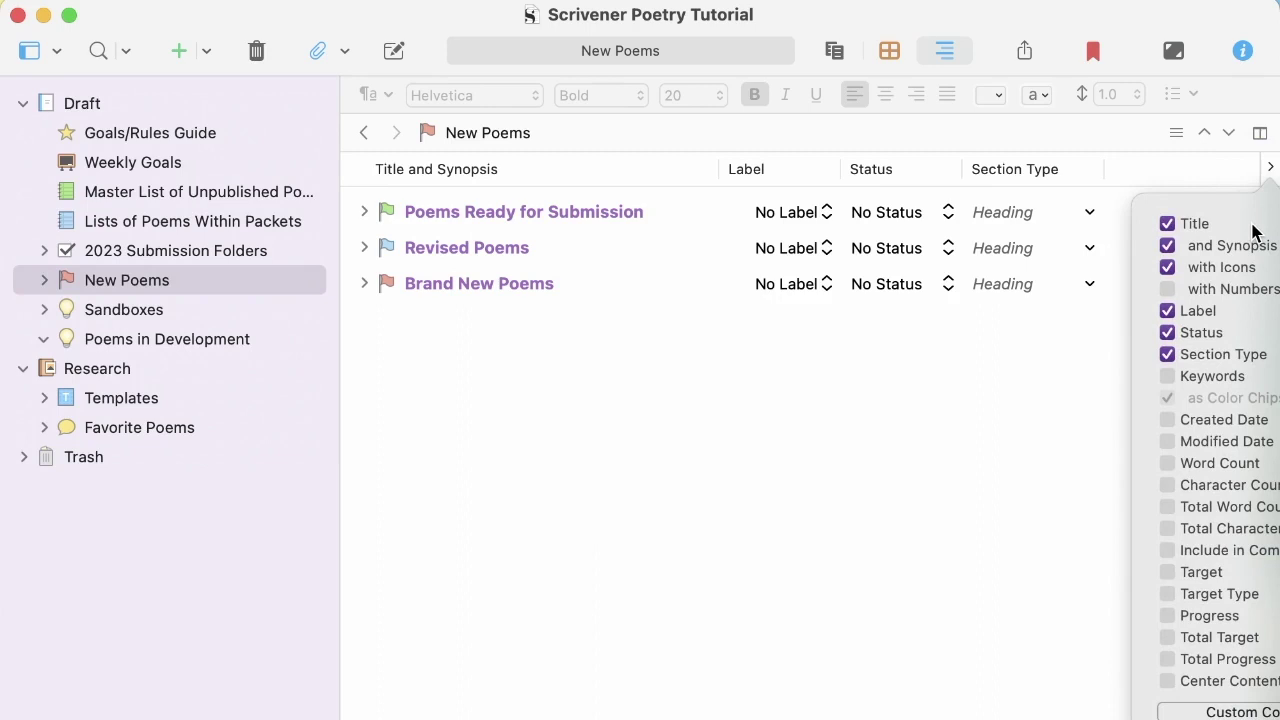
click(1168, 420)
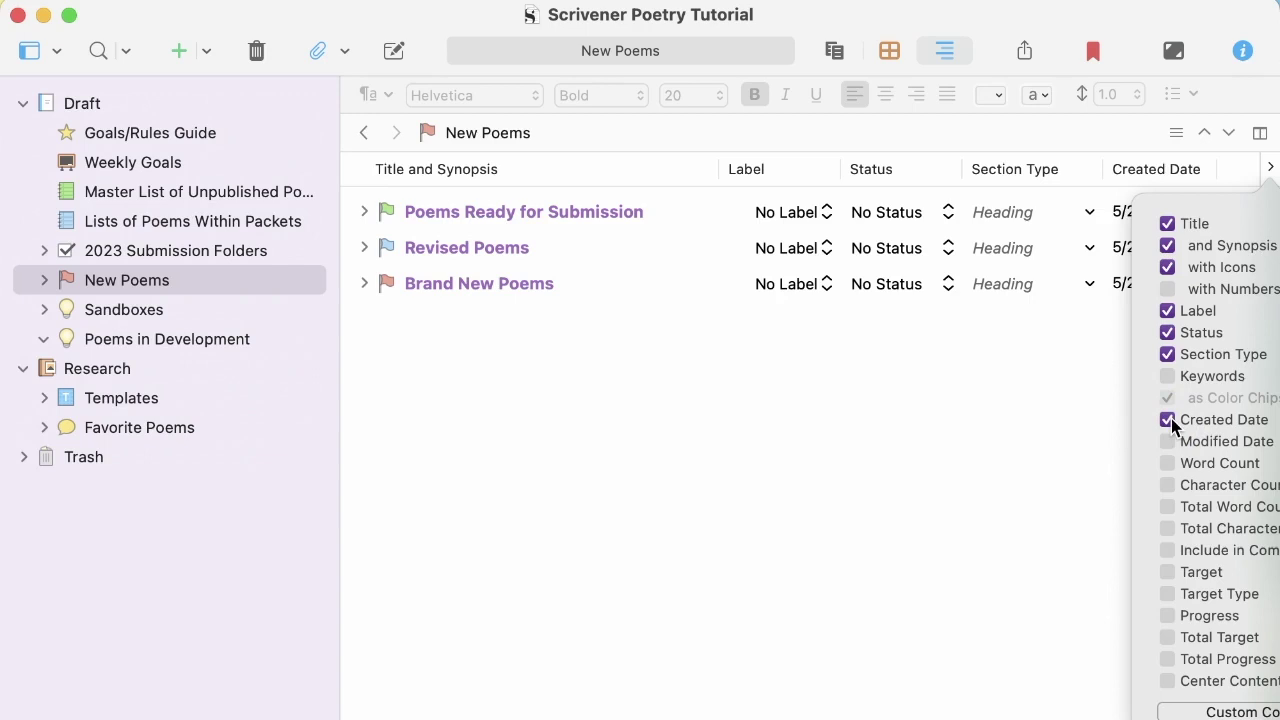
click(1042, 494)
click(1160, 167)
drag(1160, 167, 425, 180)
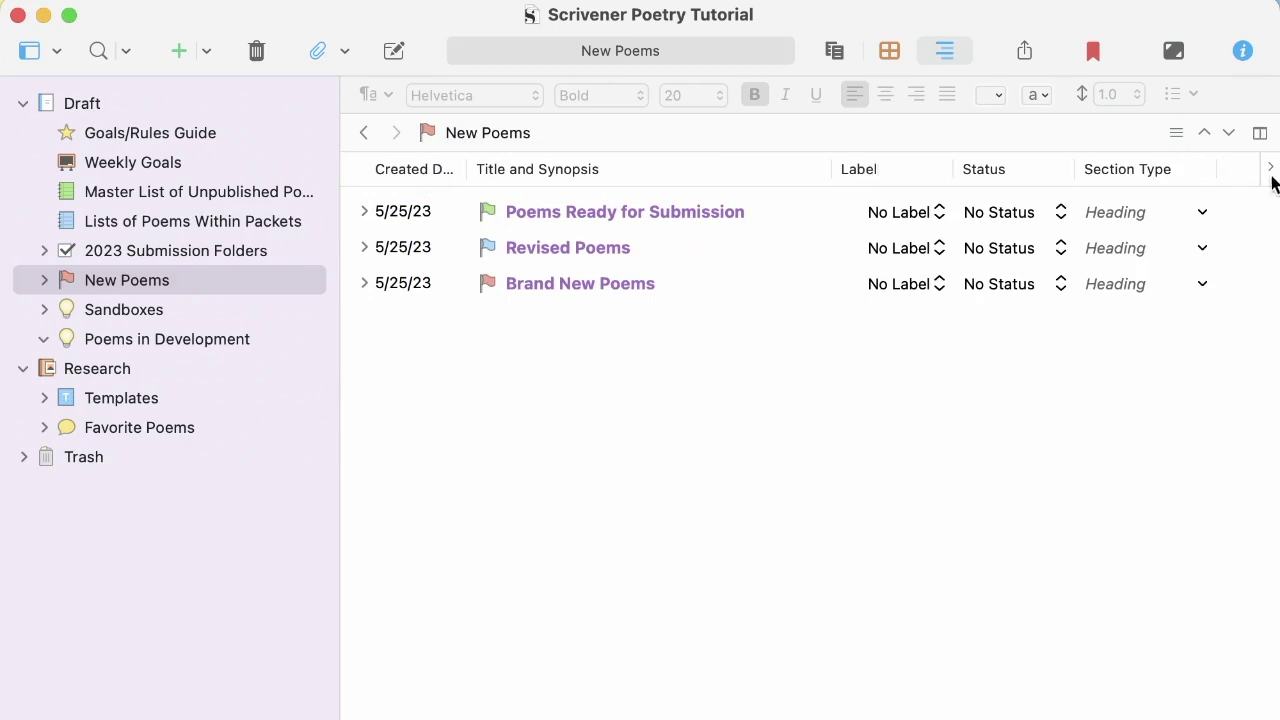
- Remove the Label and Section Type columns and add a Keywords column
click(1268, 176)
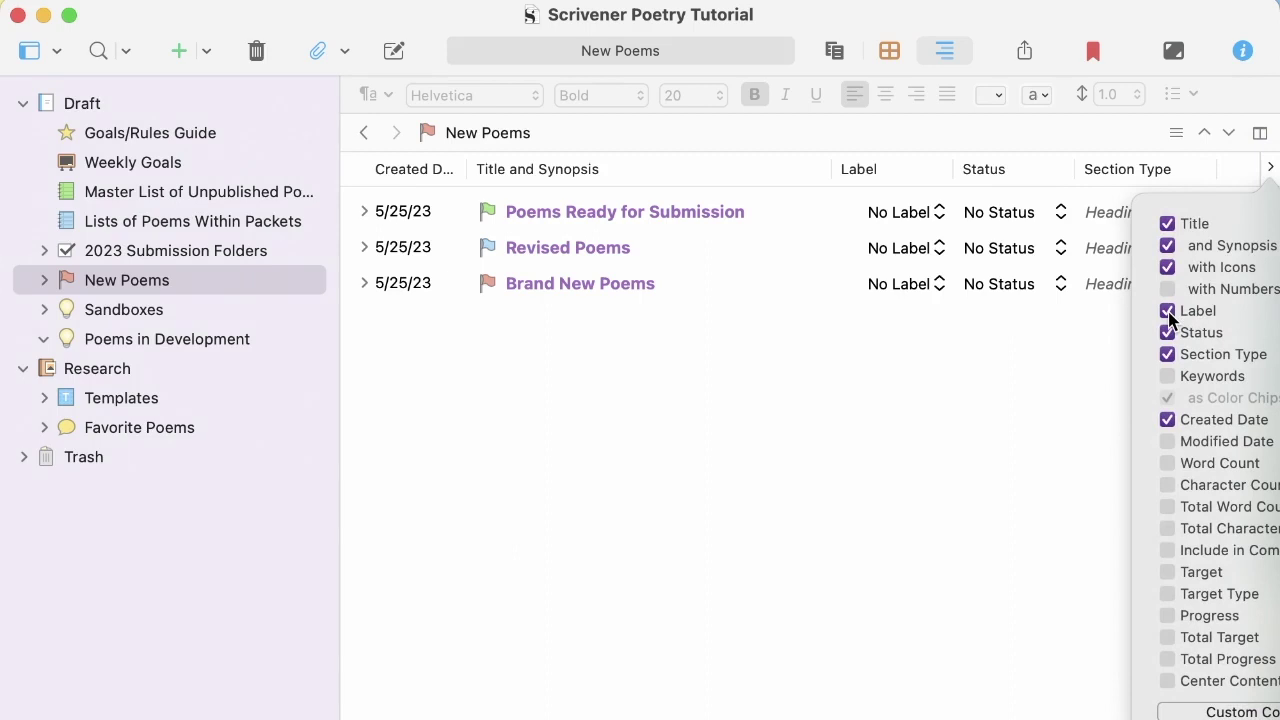
click(1168, 312)
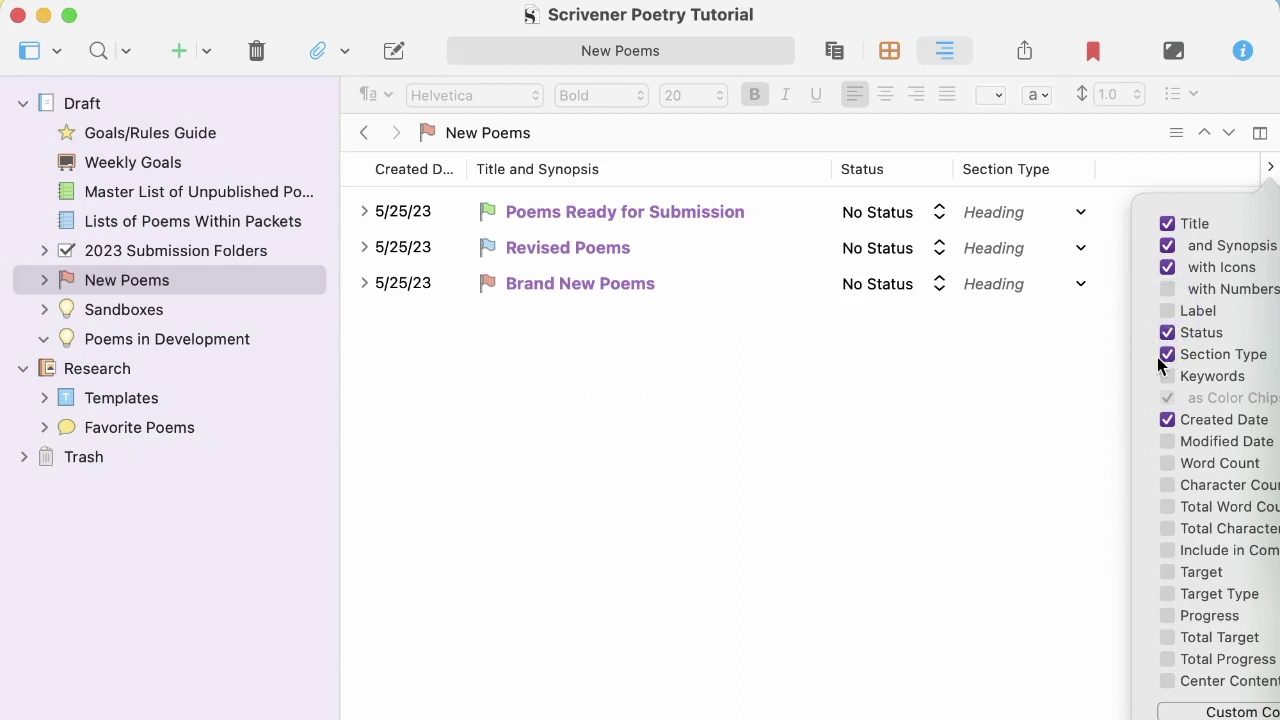
click(1167, 356)
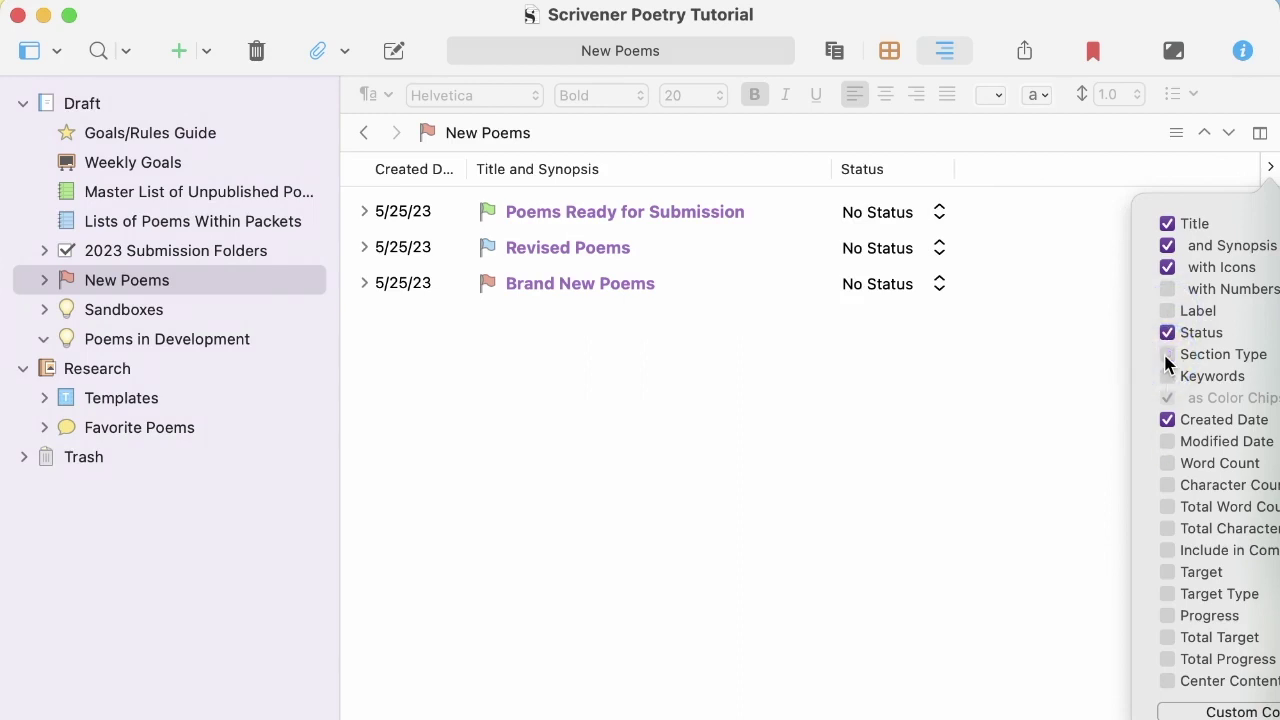
click(1167, 377)
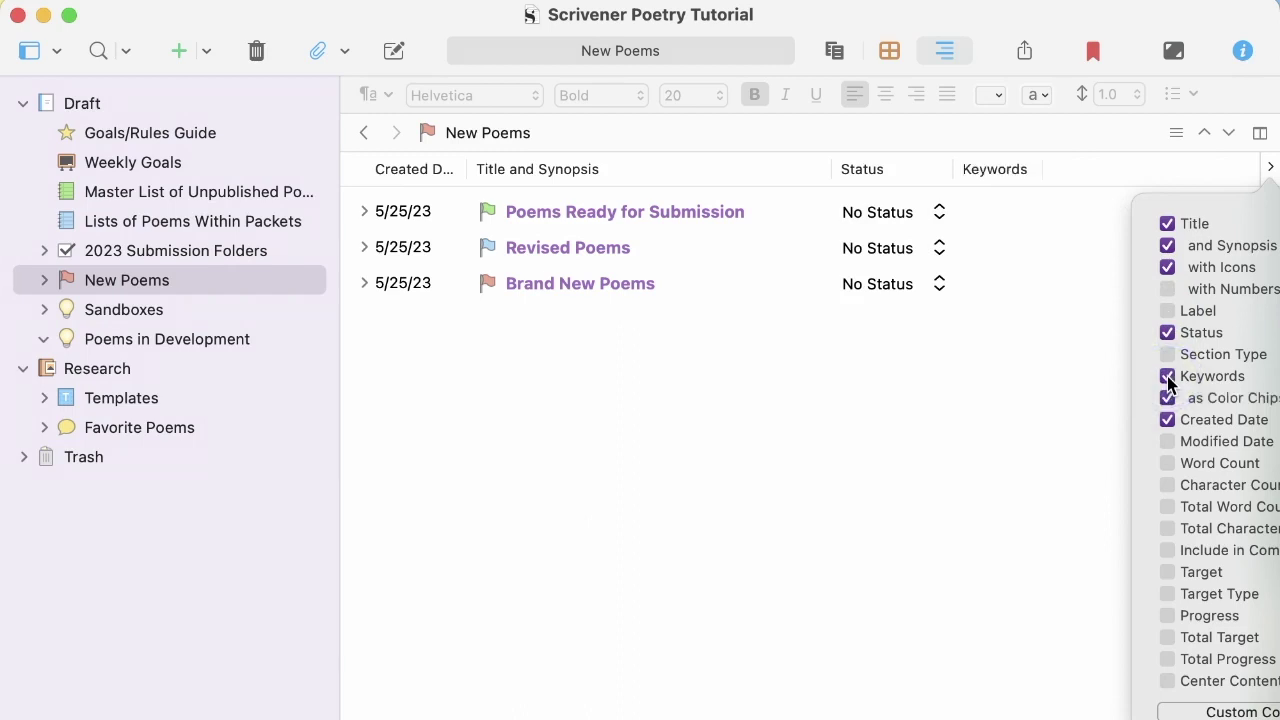
- Add Second Draft and Third Draft statuses after First Draft in the status list
click(939, 214)
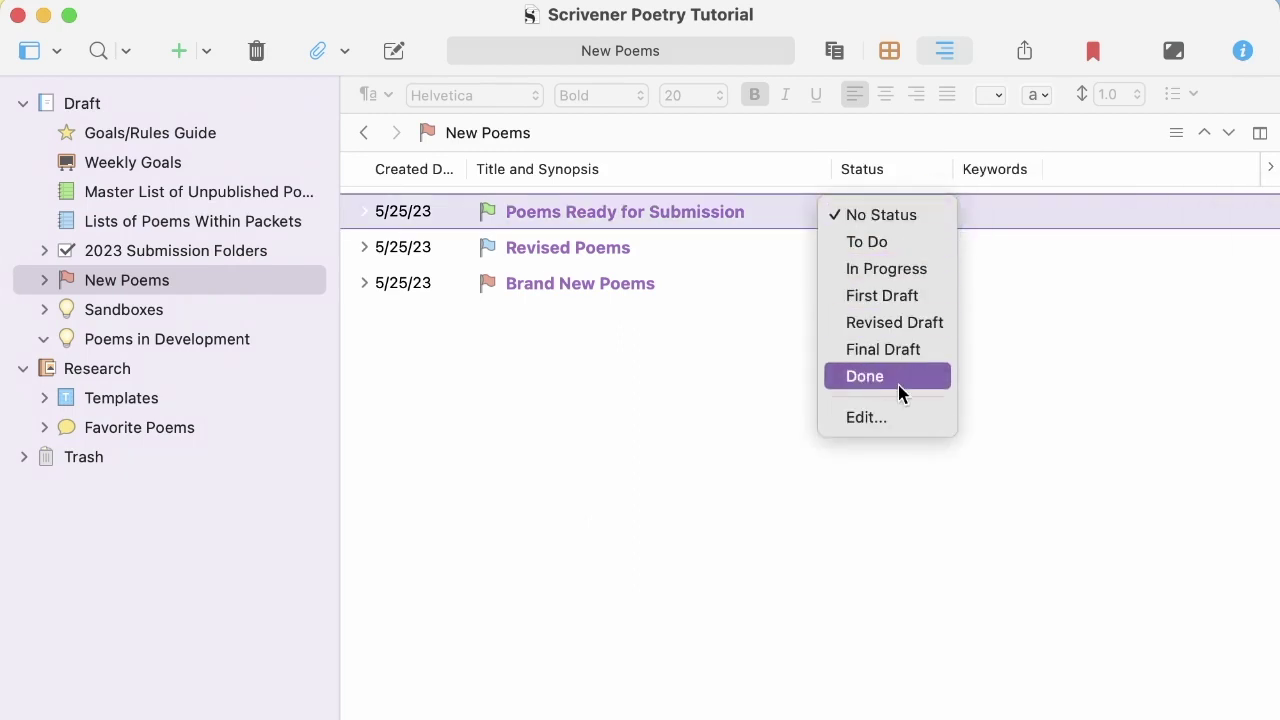
click(886, 420)
click(573, 283)
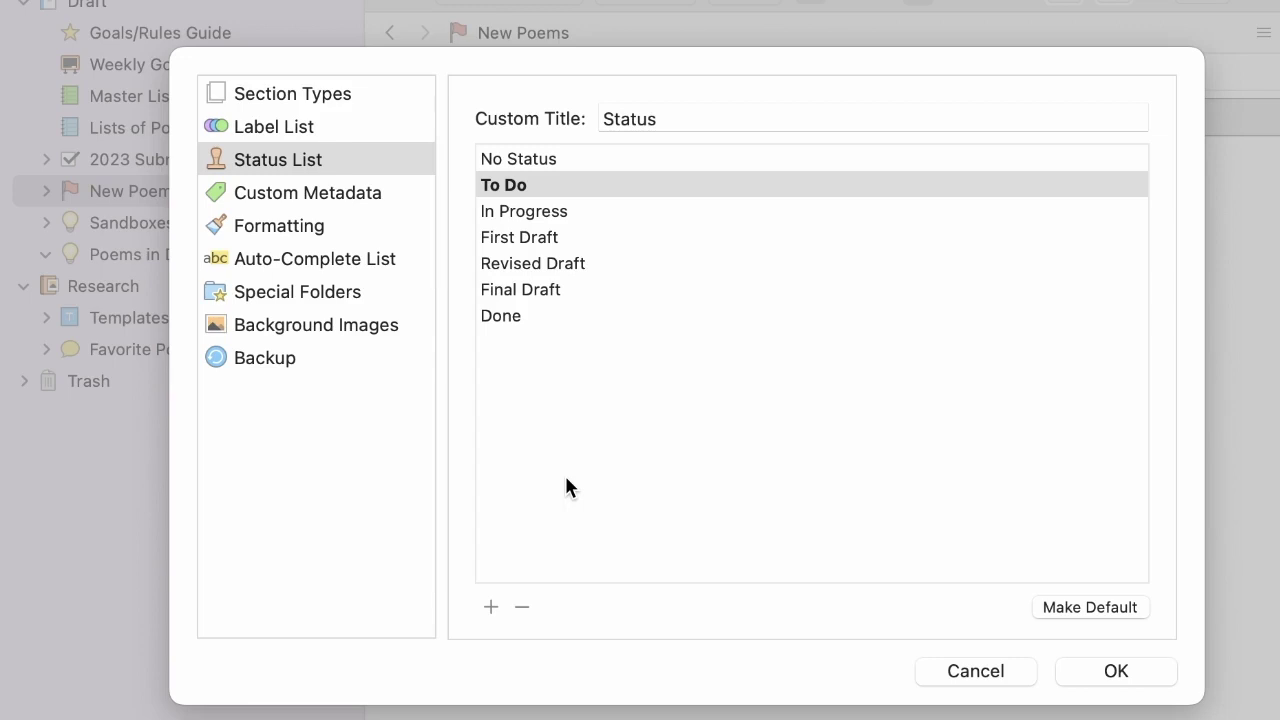
click(573, 240)
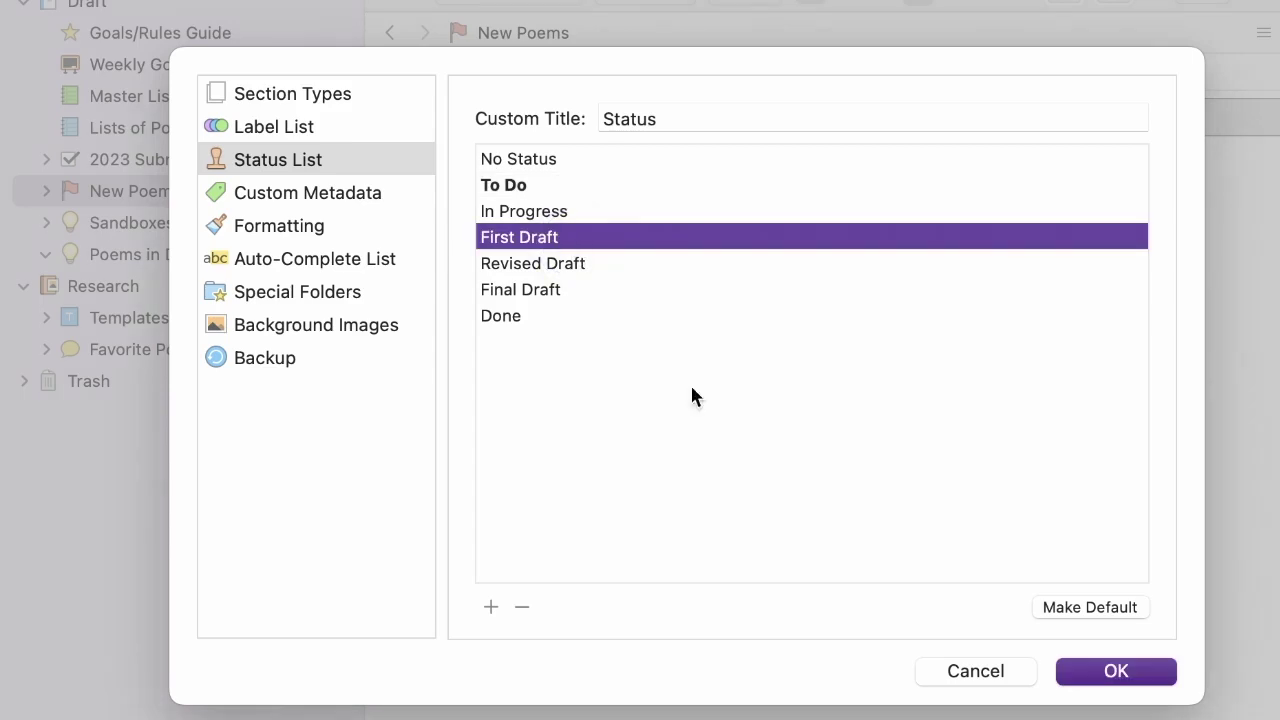
click(490, 607)
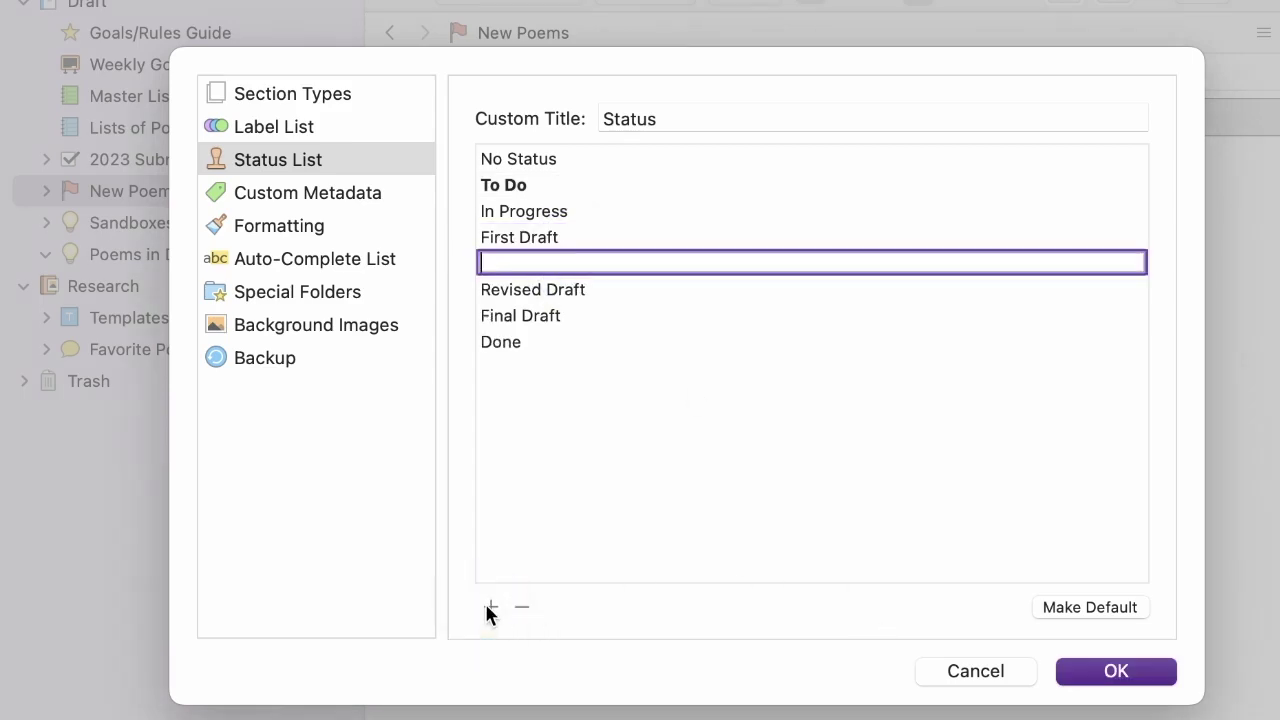
text(Second Draft)
key(Return)
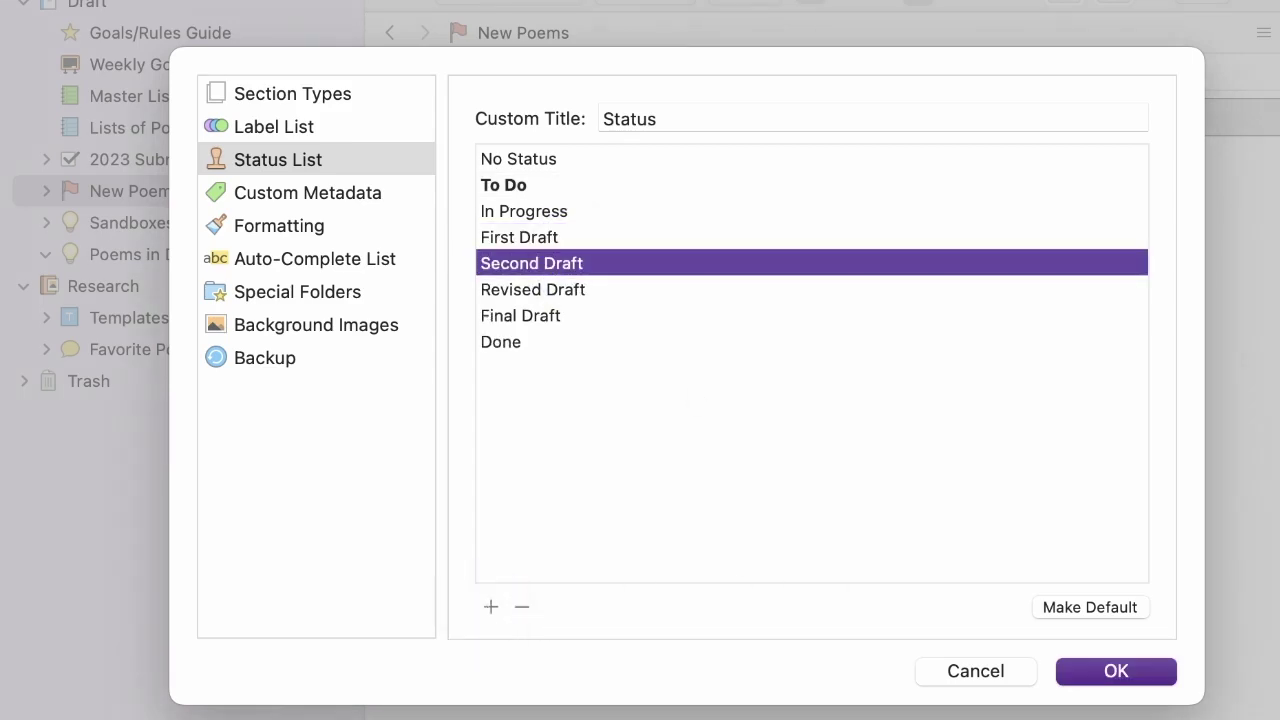
click(490, 607)
text(Third Draft)
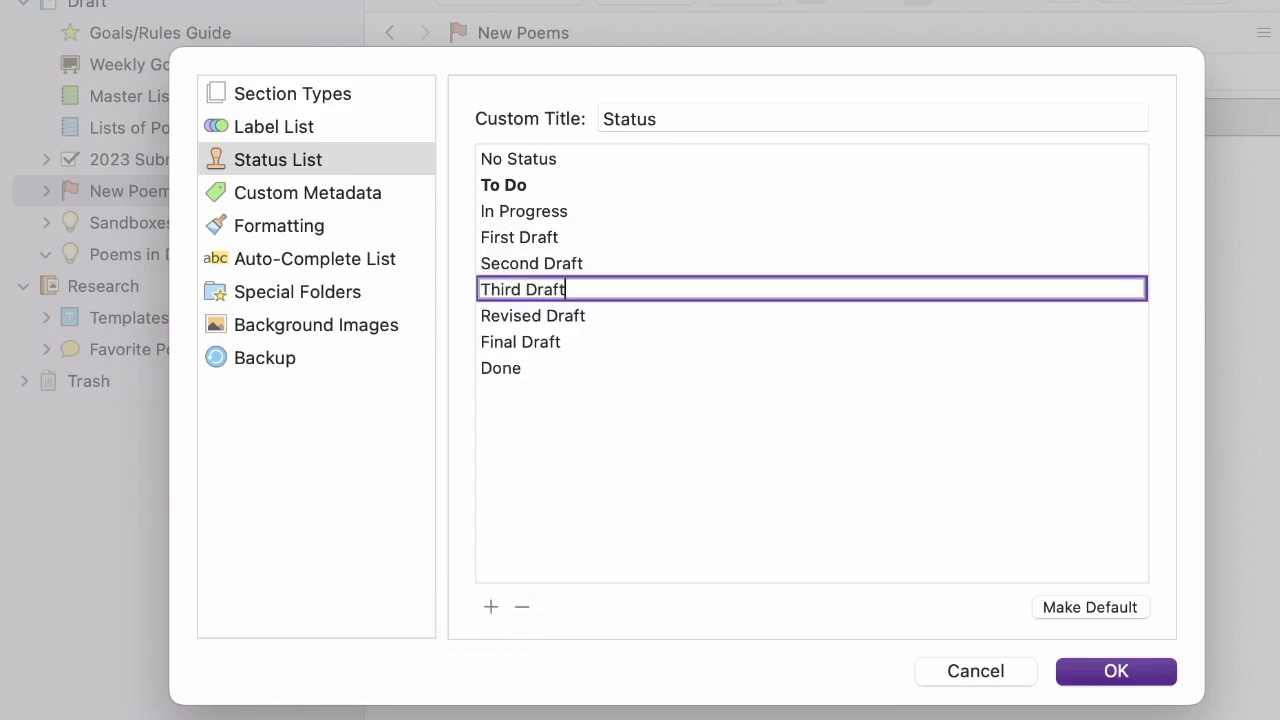
- Add Revised Extensively after Revised Draft and delete the Final Draft and Done statuses
click(566, 318)
click(490, 607)
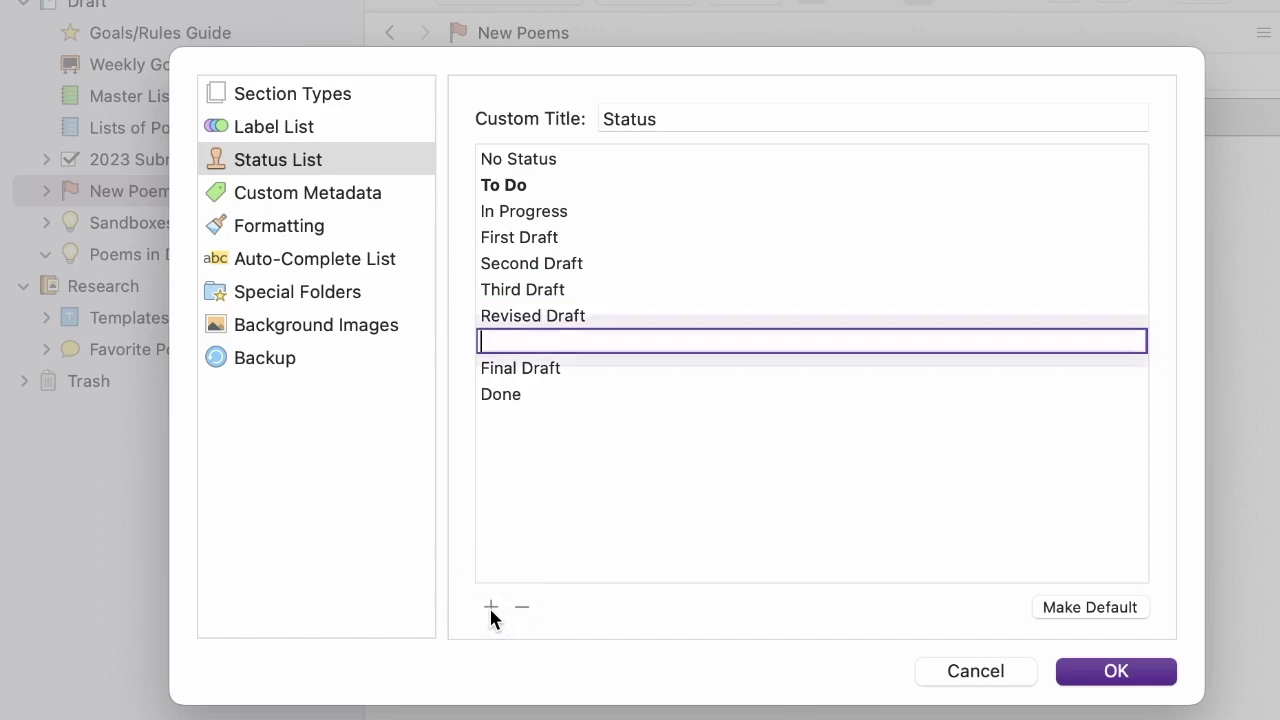
text(Revised Extensively)
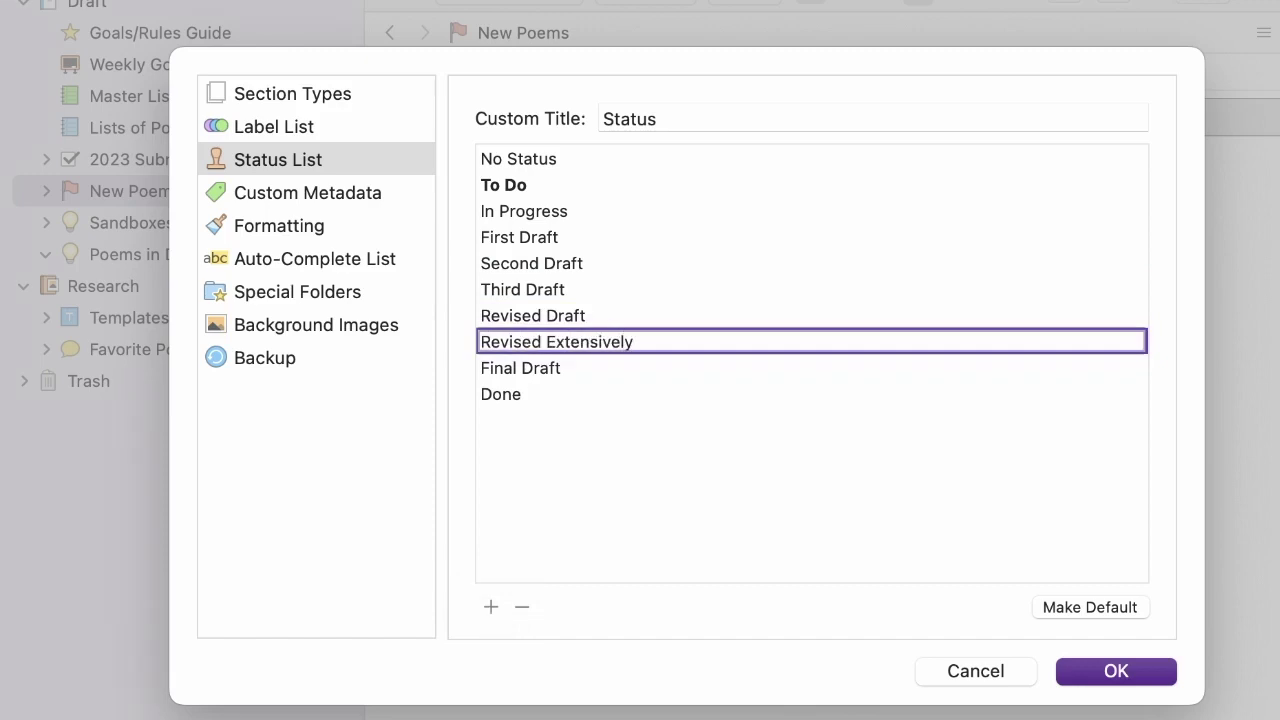
key(Return)
click(522, 605)
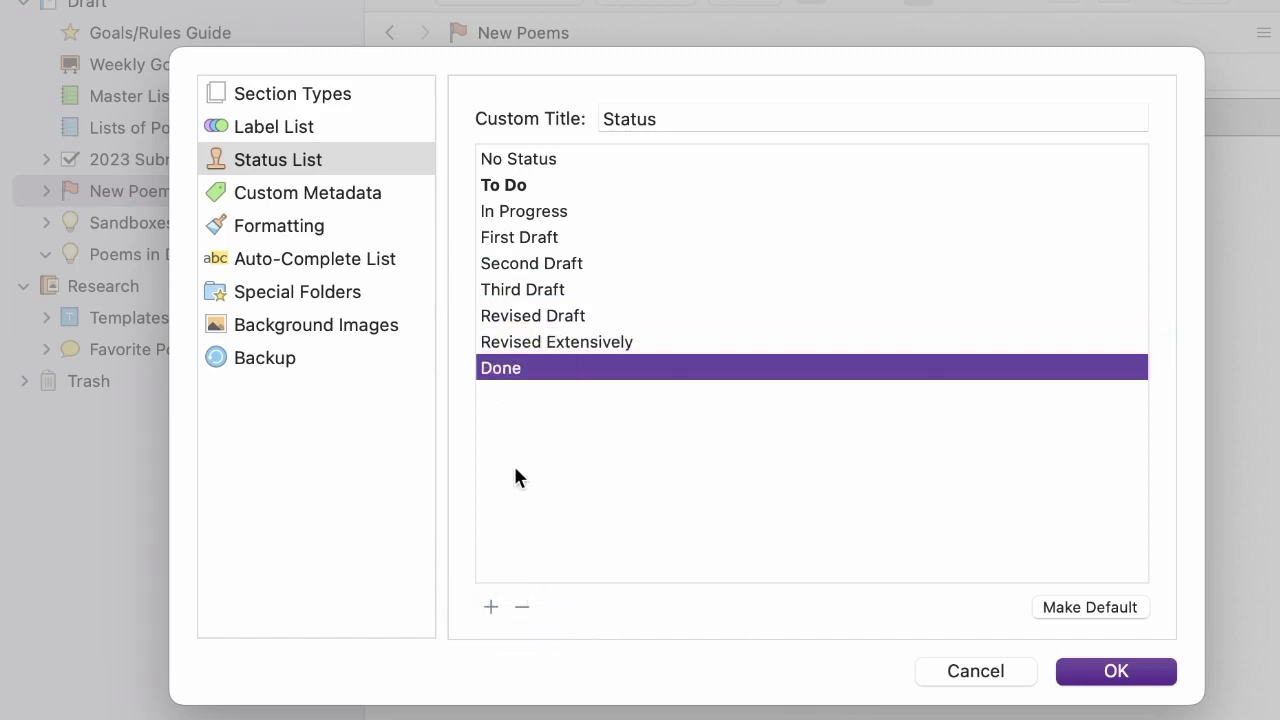
click(522, 605)
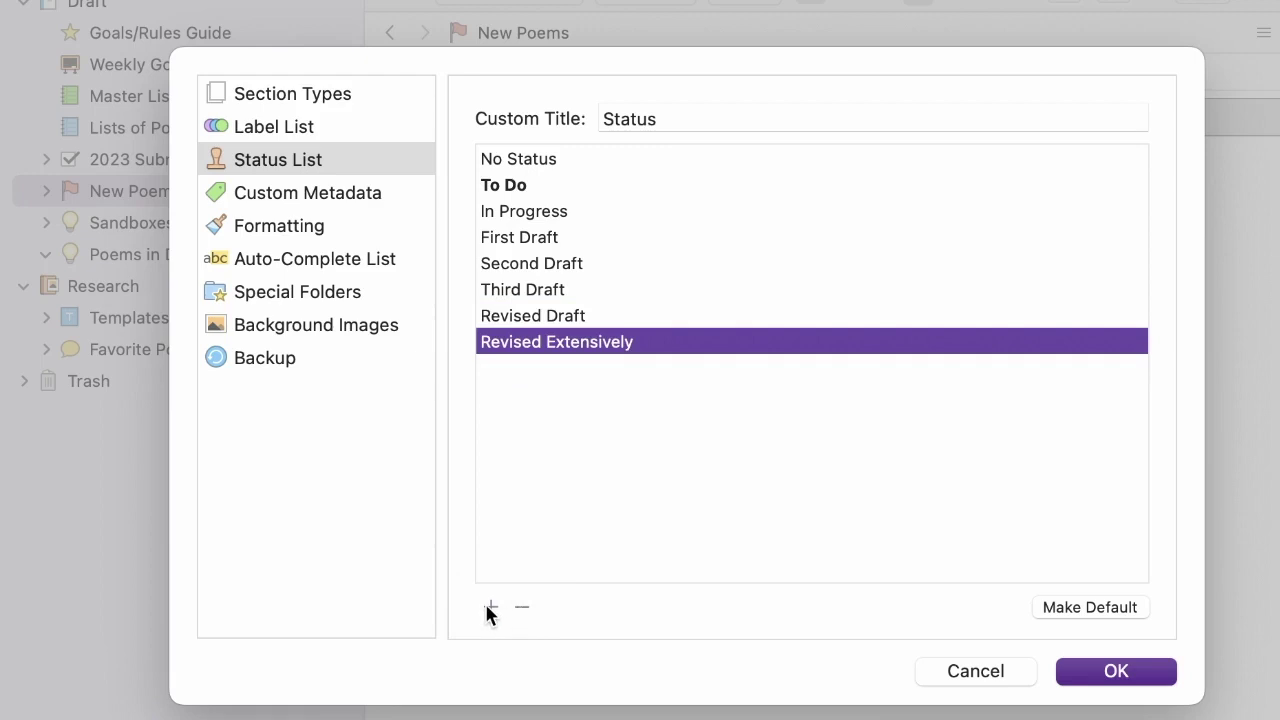
- Append Ready for Reads, Edited Post-Reads and Submission Ready statuses and apply the list
click(490, 607)
text(Ready for Reads)
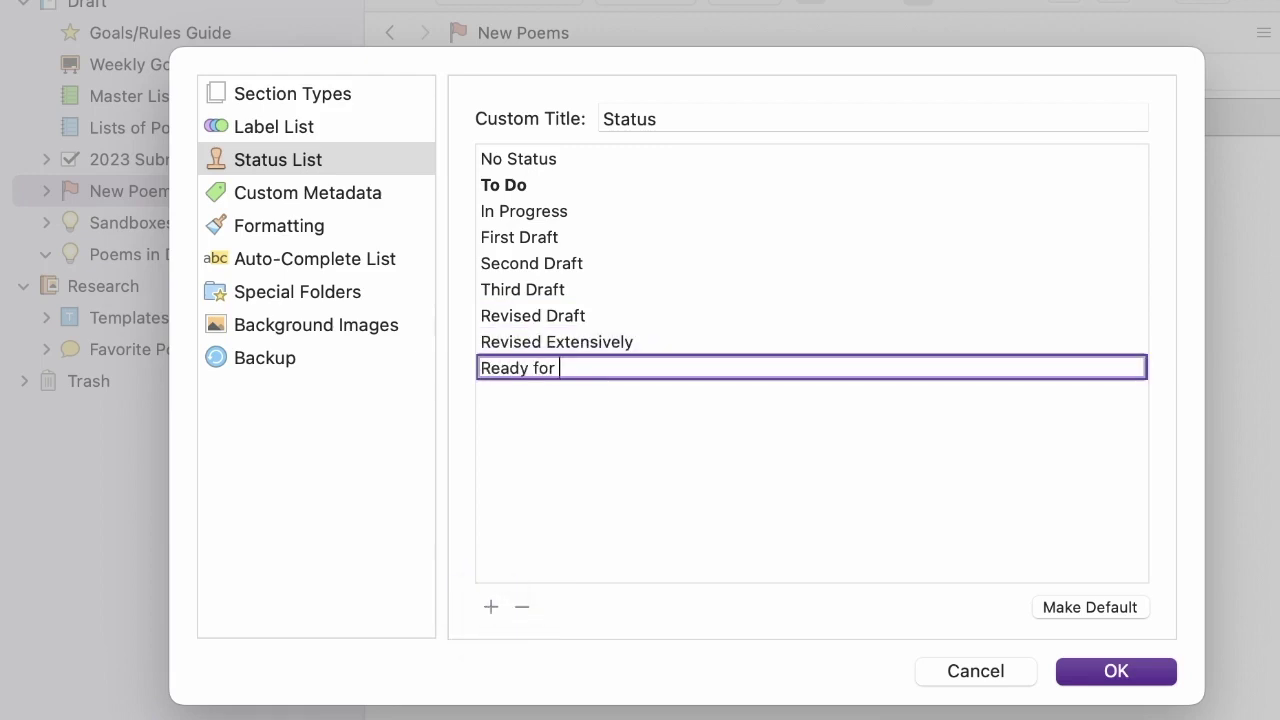
key(Return)
click(490, 607)
text(Edited Post-Reads)
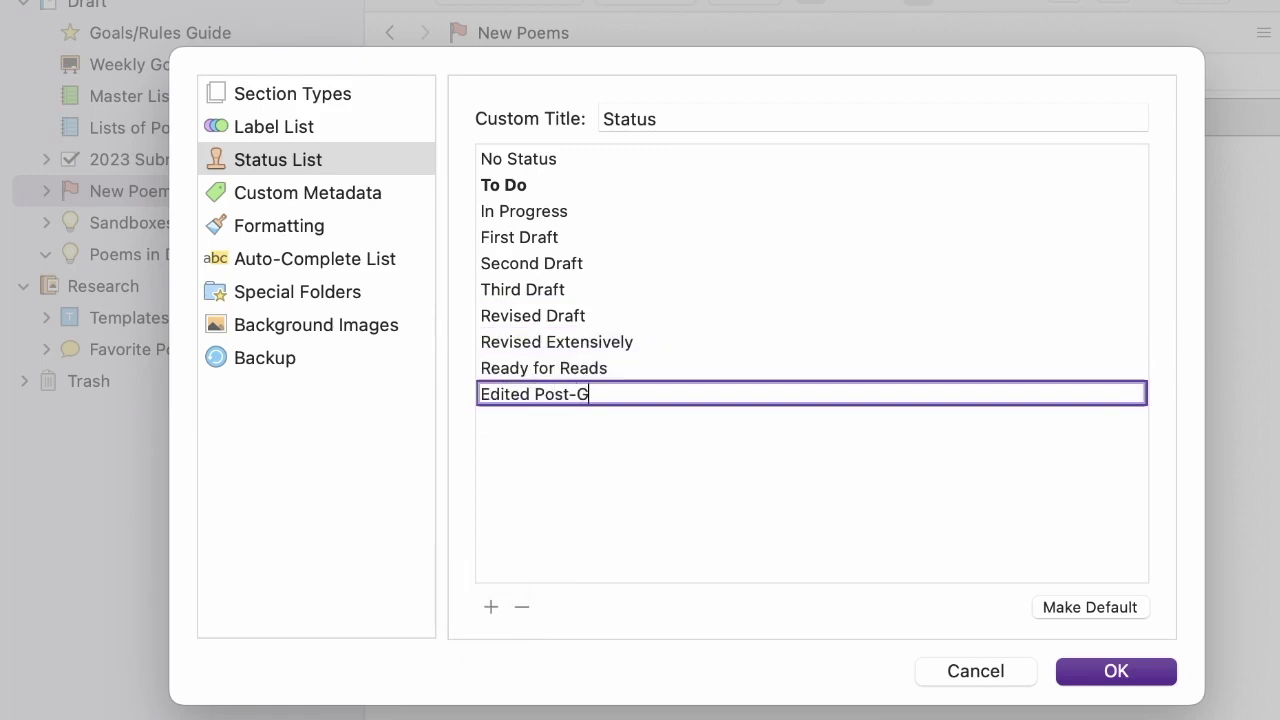
key(Return)
click(490, 607)
text(Submission Ready)
key(Return)
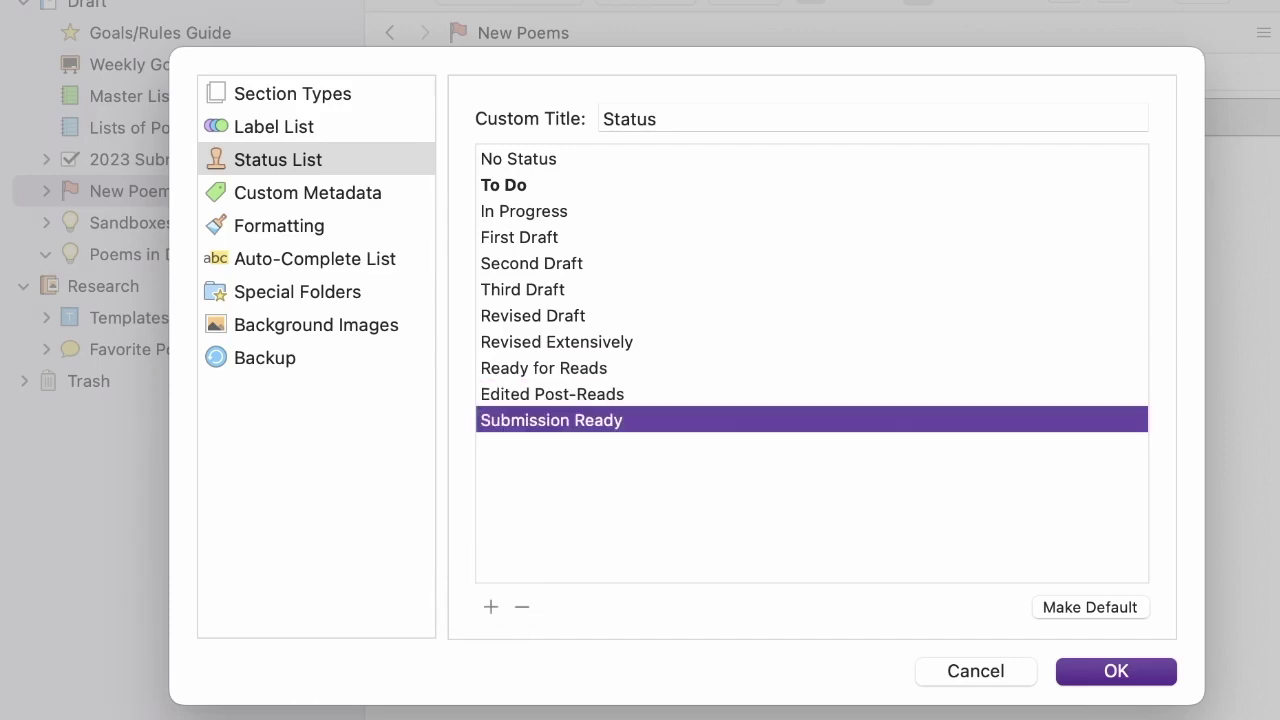
click(1127, 679)
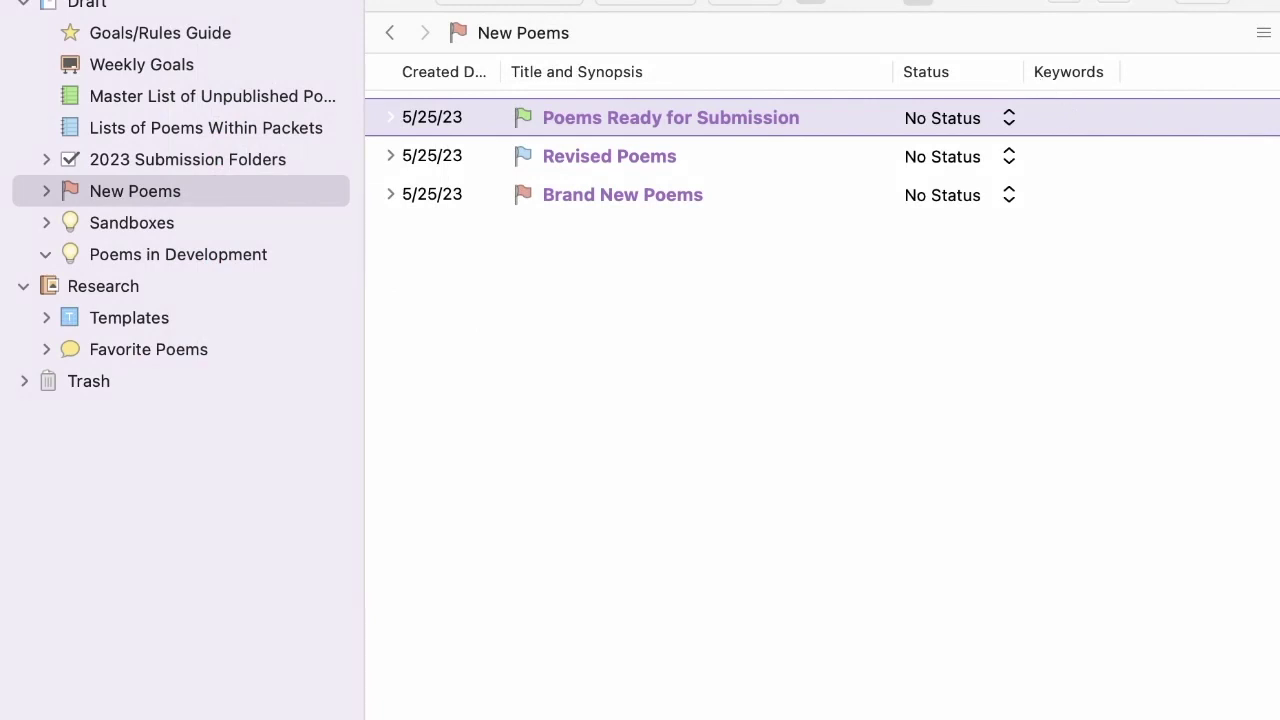
- In Project Keywords, create a Form keyword with Pantoum, Prose and Narrative beneath it
click(290, 0)
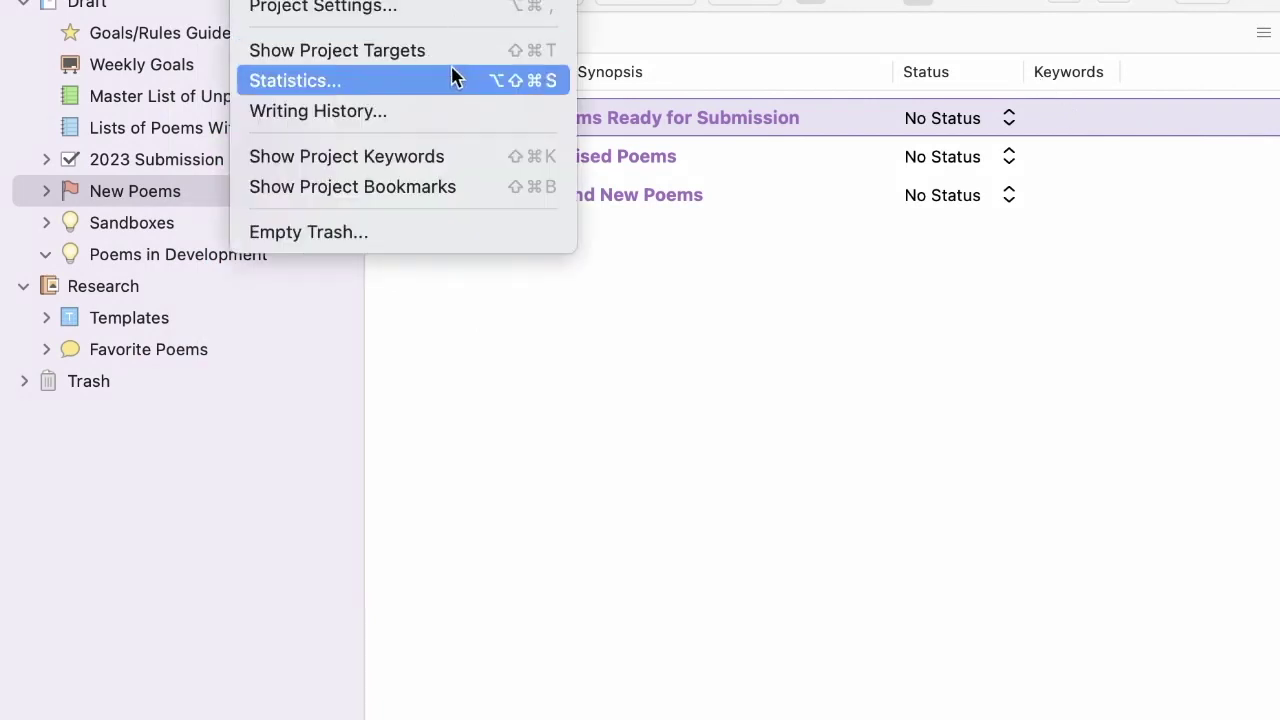
click(405, 158)
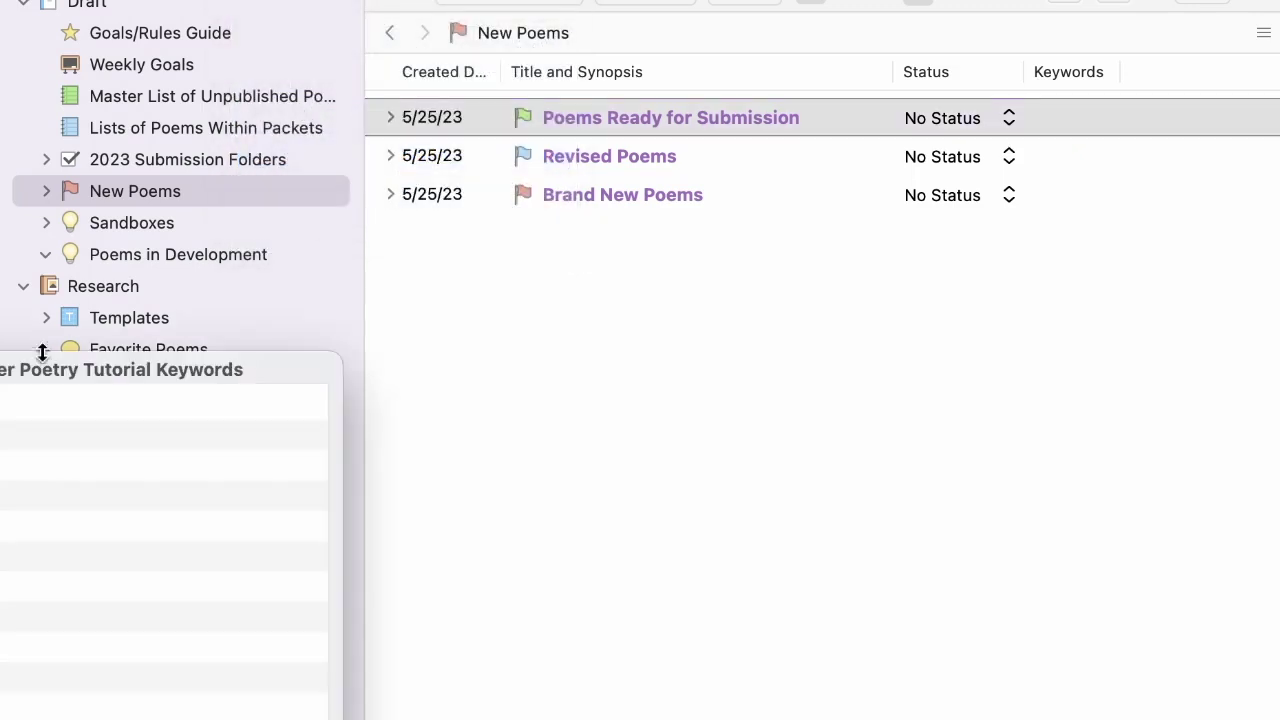
drag(76, 372, 618, 247)
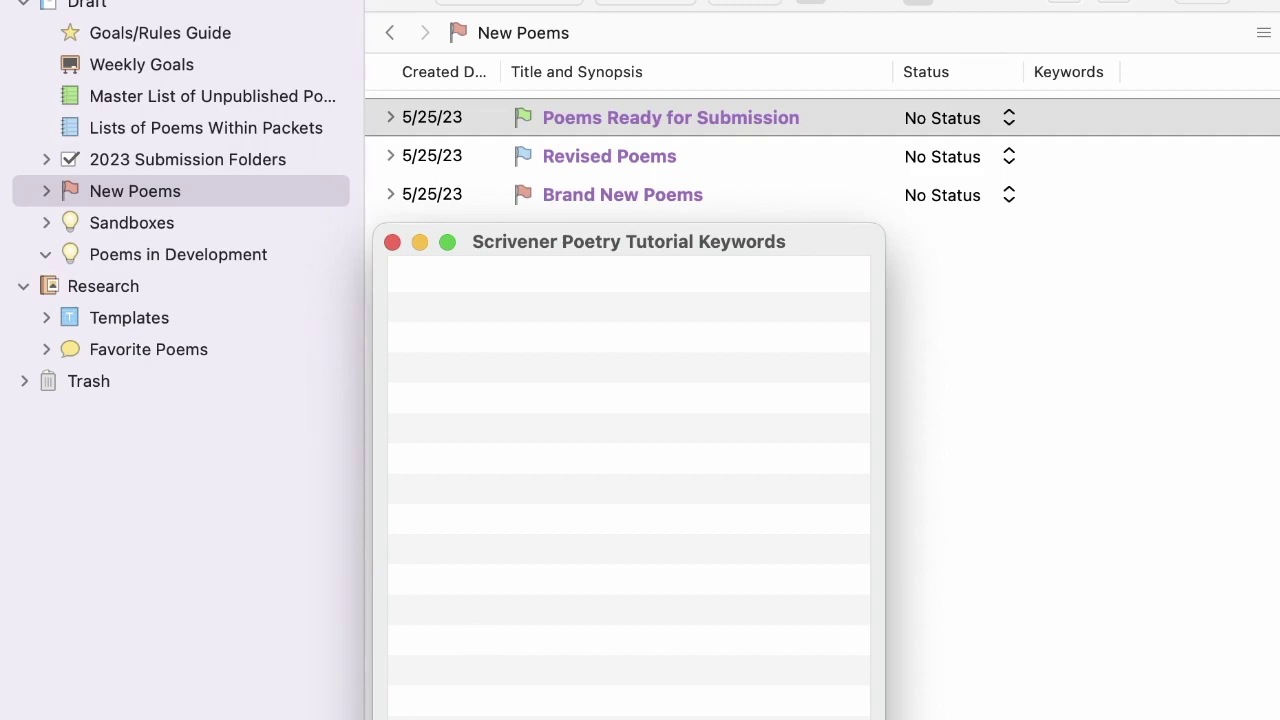
text(Form)
key(Return)
text(Pantoum)
key(Return)
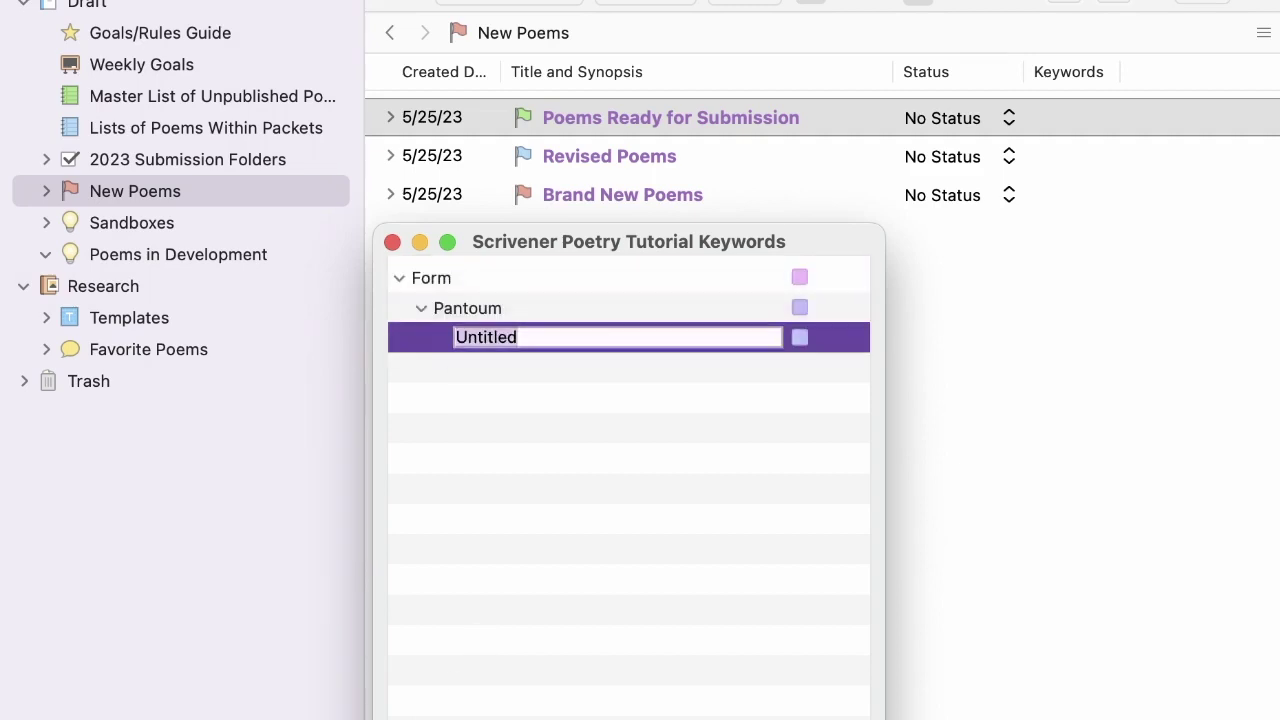
key(Escape)
text(Prose)
key(Return)
text(Nar)
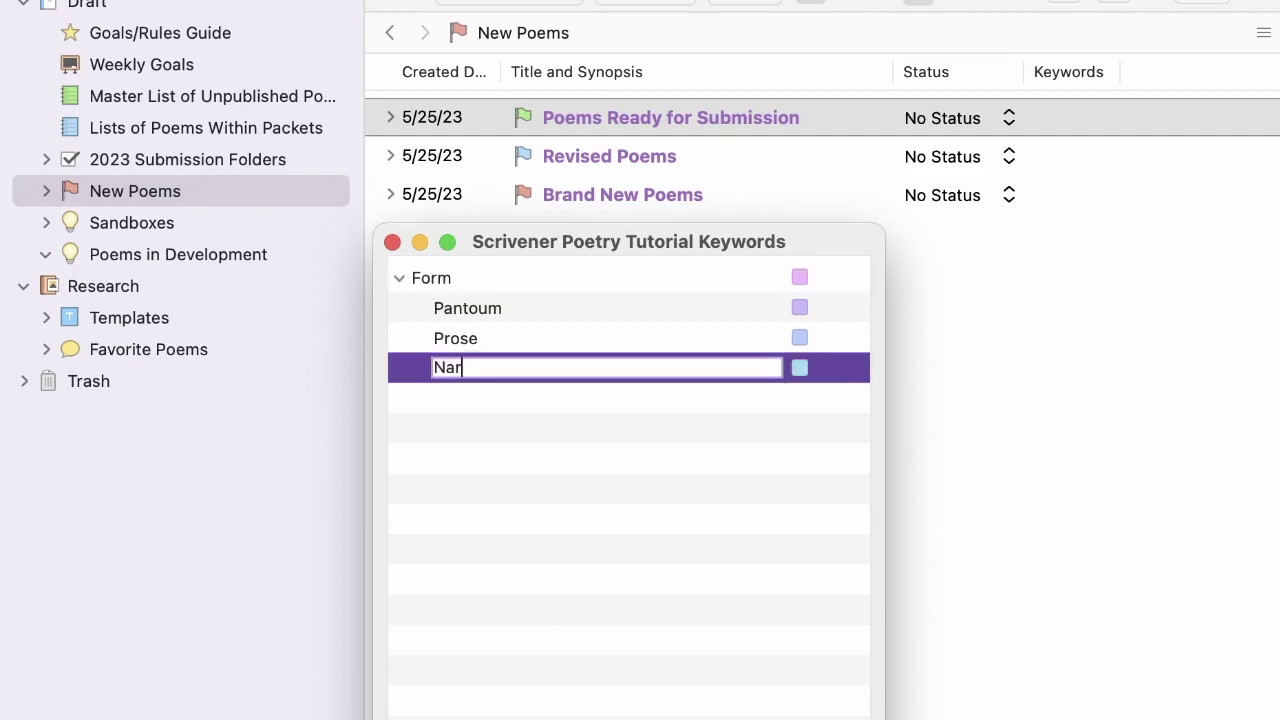
text(rative)
key(Return)
- Add a new document titled 'Poem 1' inside Brand New Poems
click(541, 204)
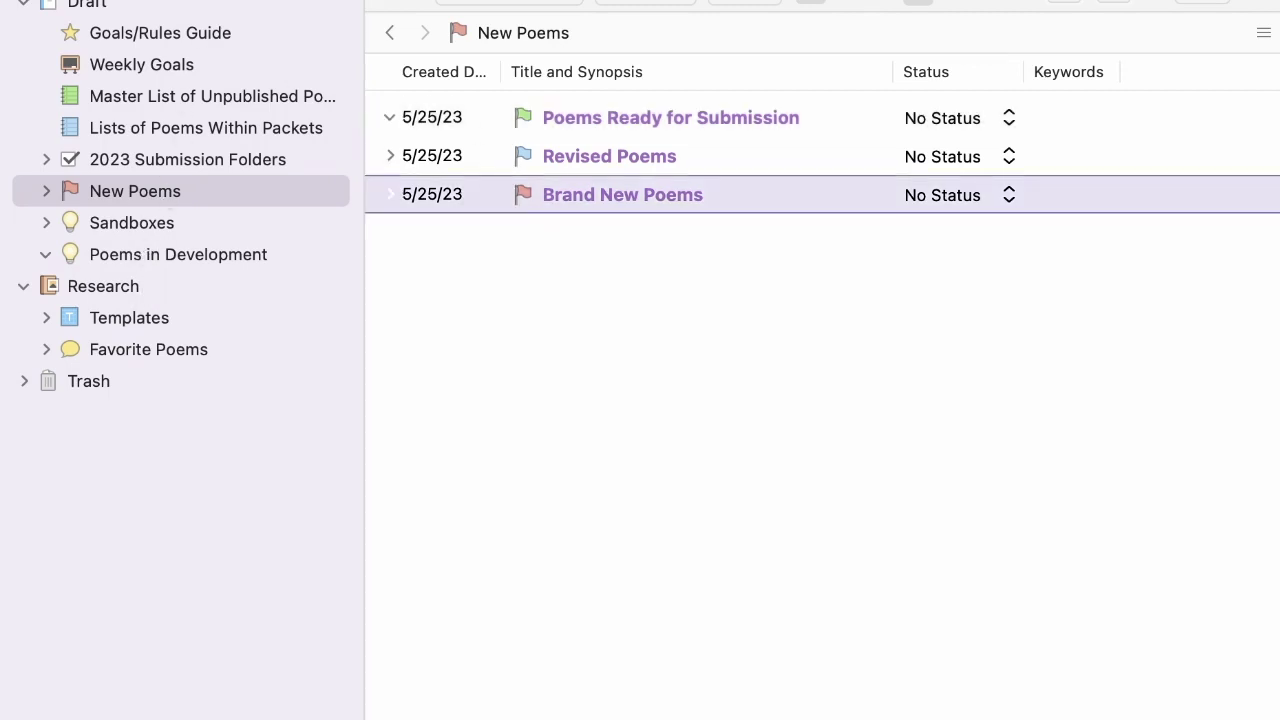
key(super+n)
text(Poem 1)
key(Return)
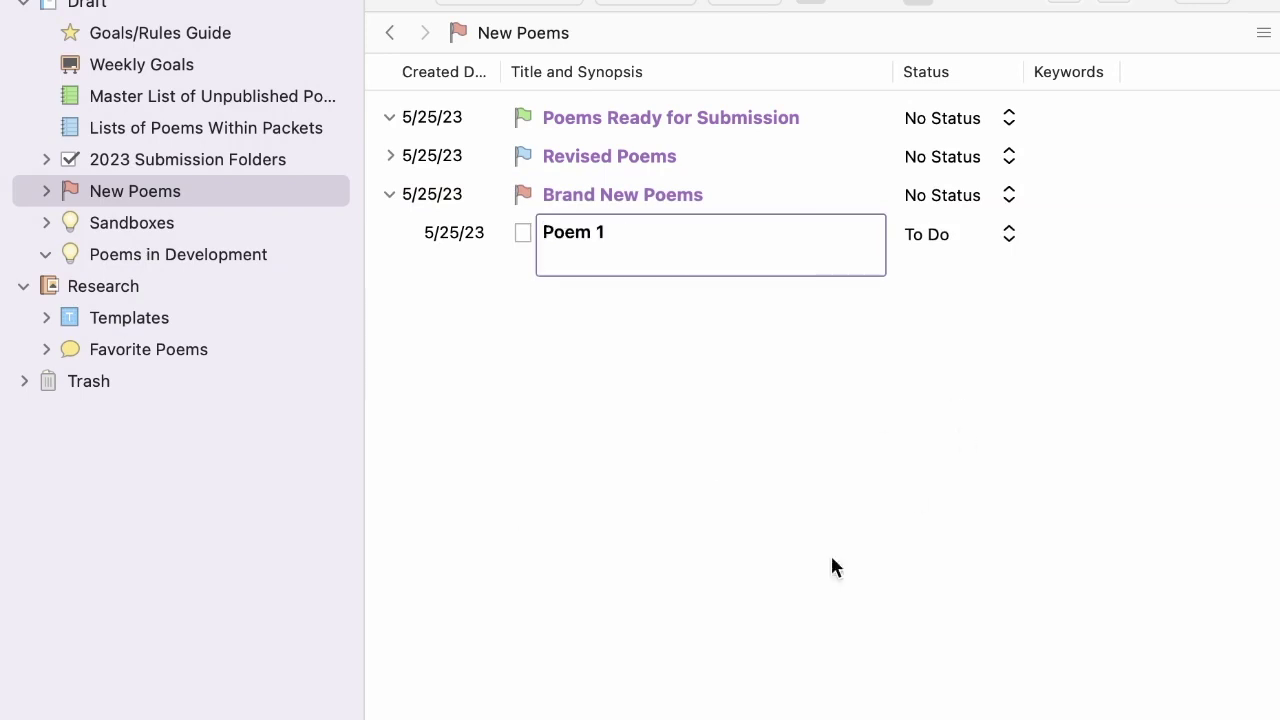
key(BackSpace)
key(shift+Tab)
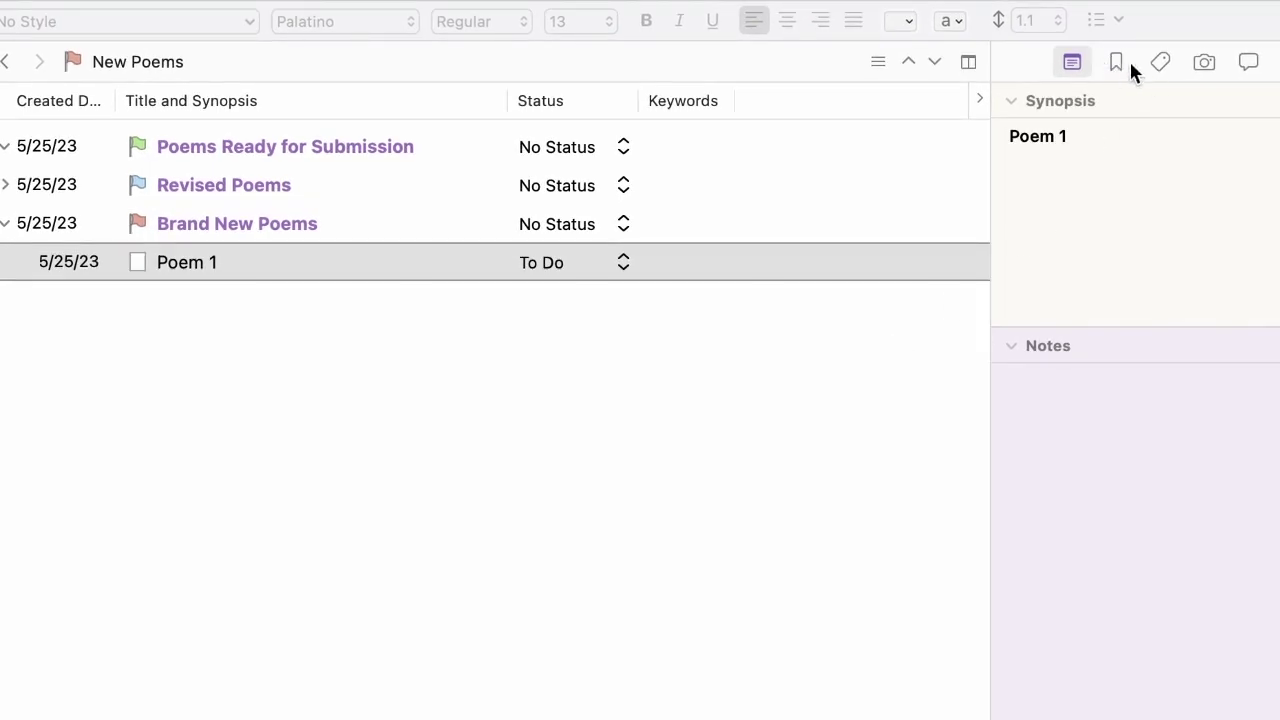
- Tag Poem 1 with the Form > Narrative keyword from the Inspector's Metadata tab
click(1159, 58)
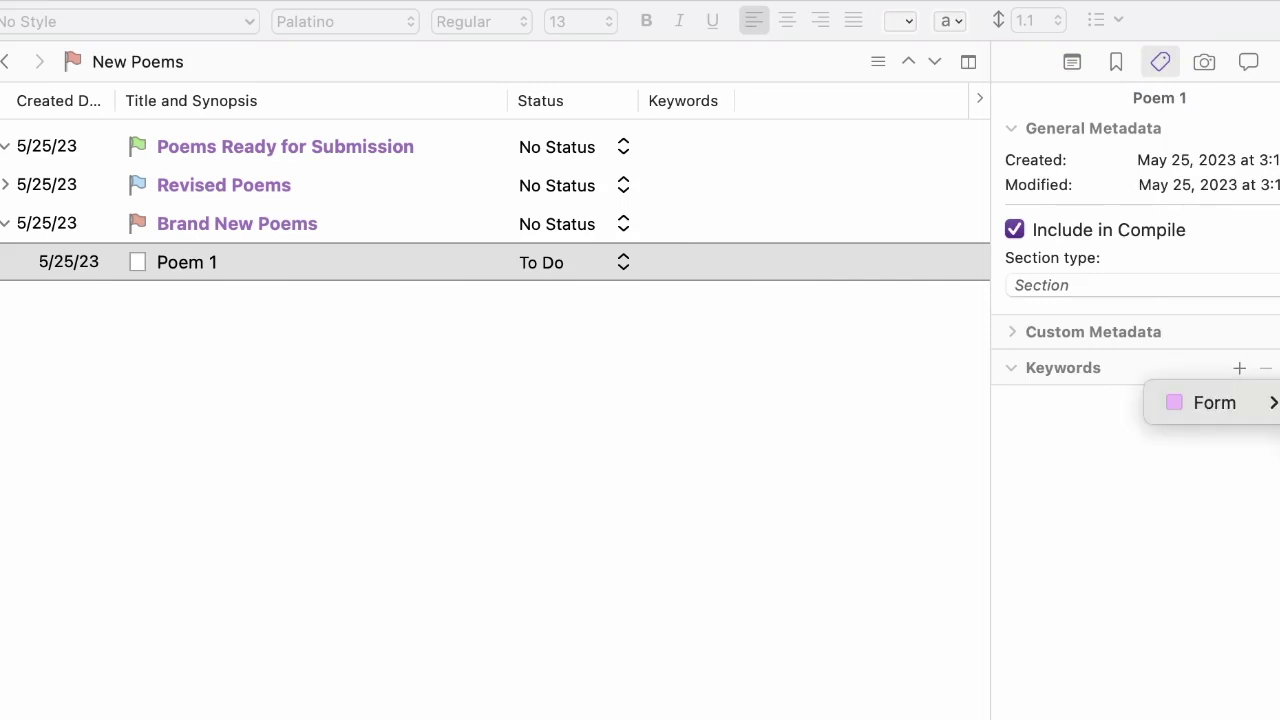
mouse_move(1218, 407)
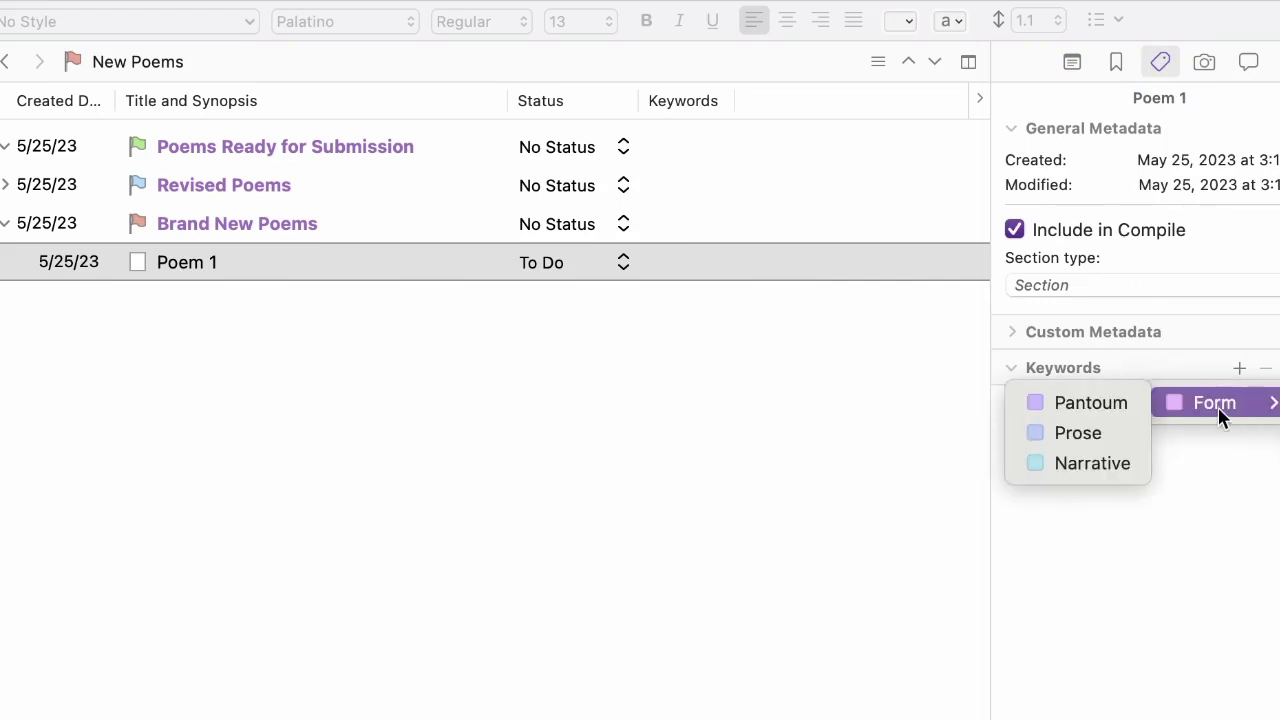
click(1108, 466)
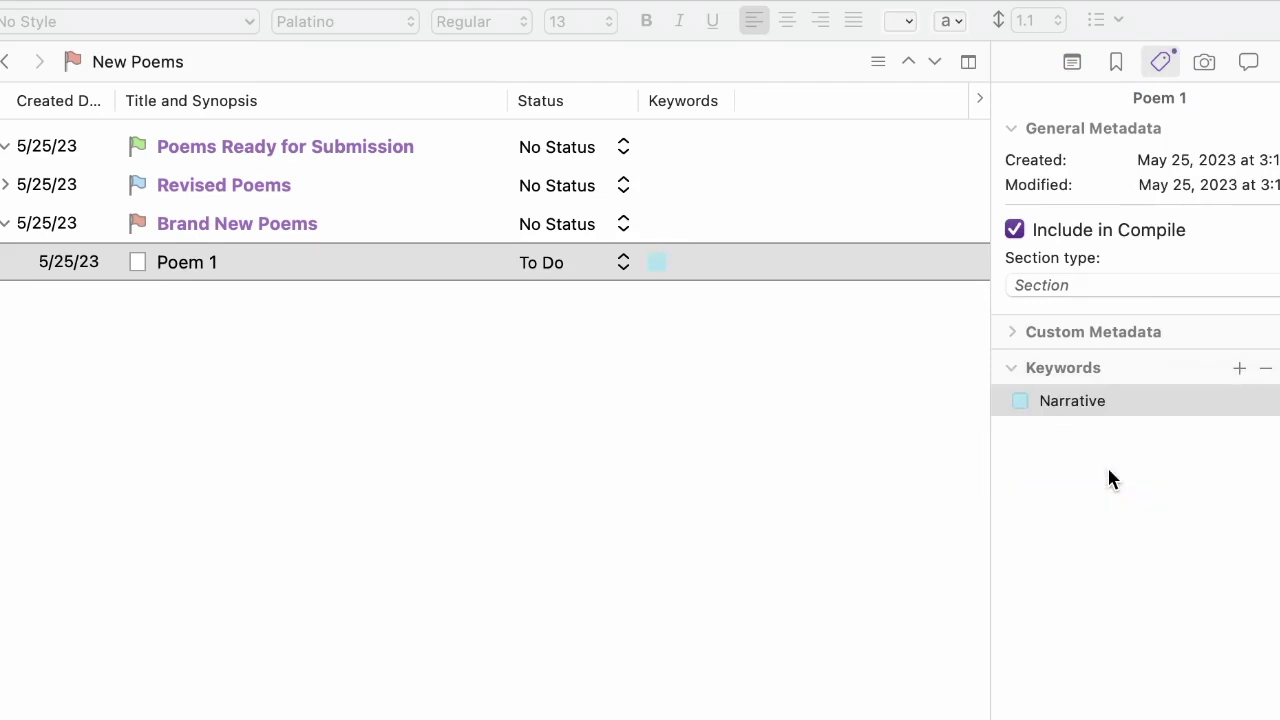
click(1109, 477)
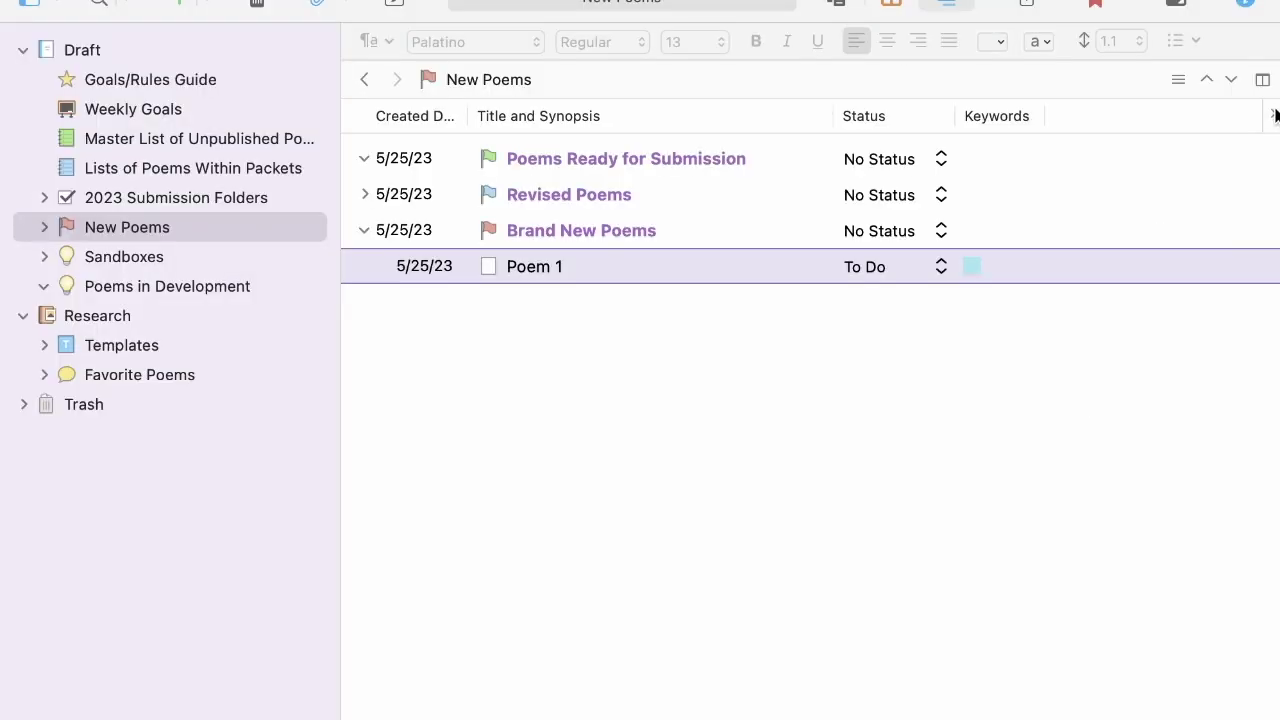
click(979, 98)
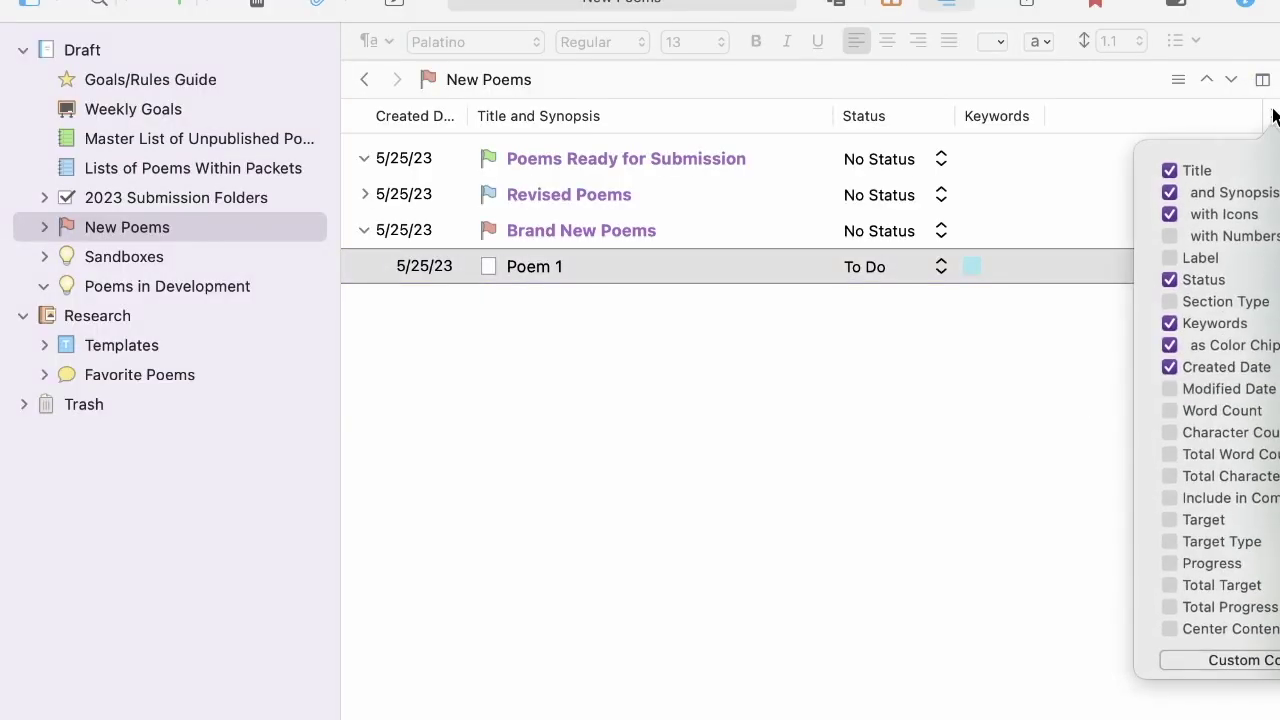
- Create custom metadata checkbox fields named 'Drafted?' and 'Submission Ready?'
click(1218, 660)
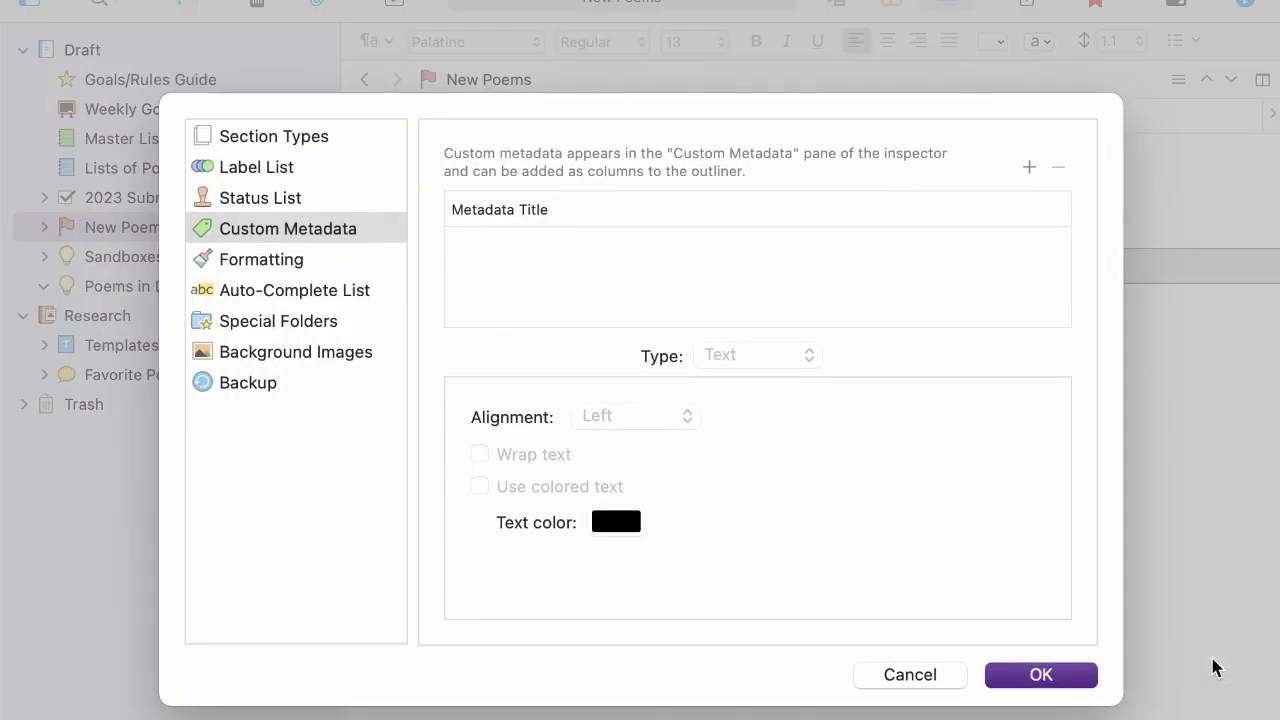
click(1029, 166)
click(766, 246)
text(Drafted)
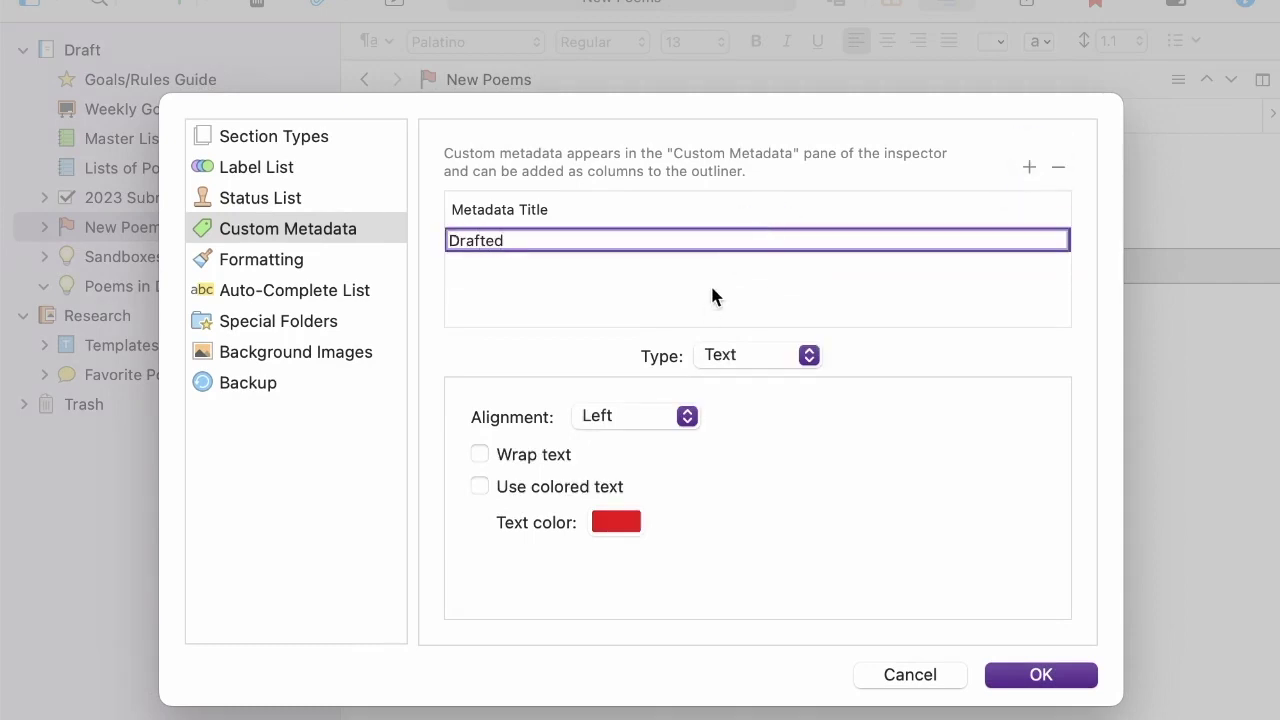
text(?)
click(756, 355)
click(749, 383)
double_click(686, 264)
text(Submission )
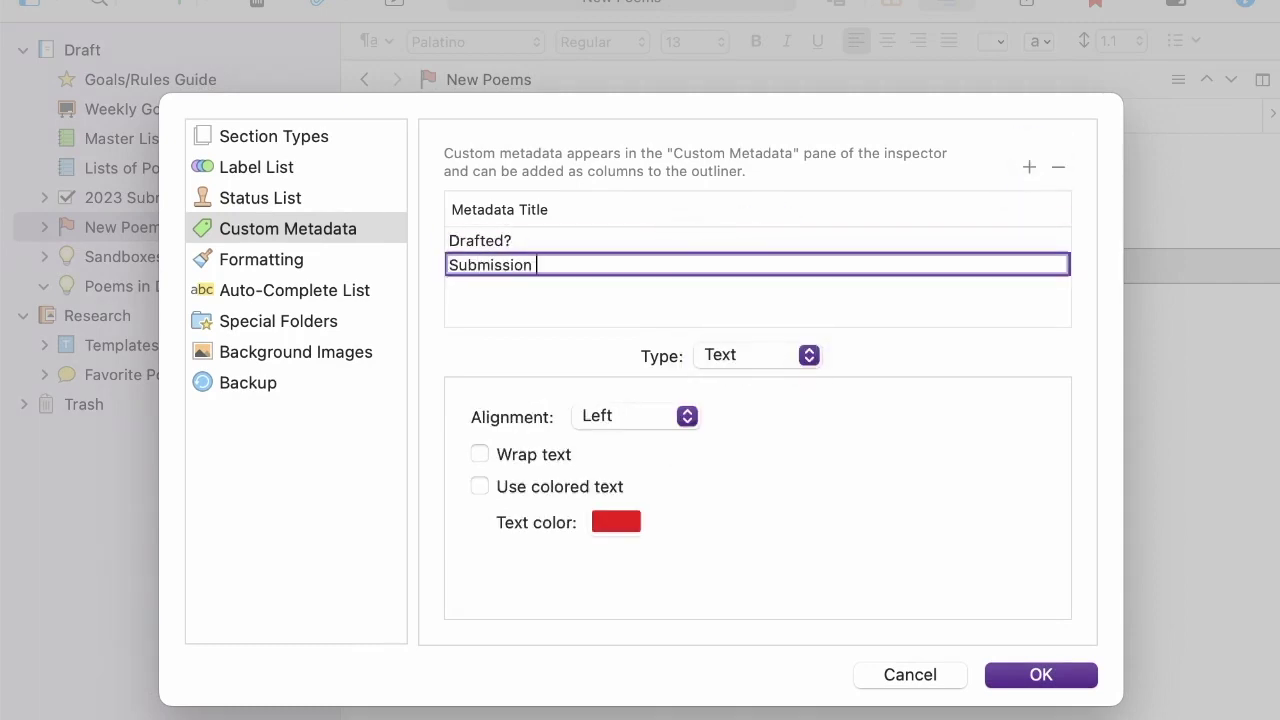
text(Ready?)
click(720, 355)
click(749, 383)
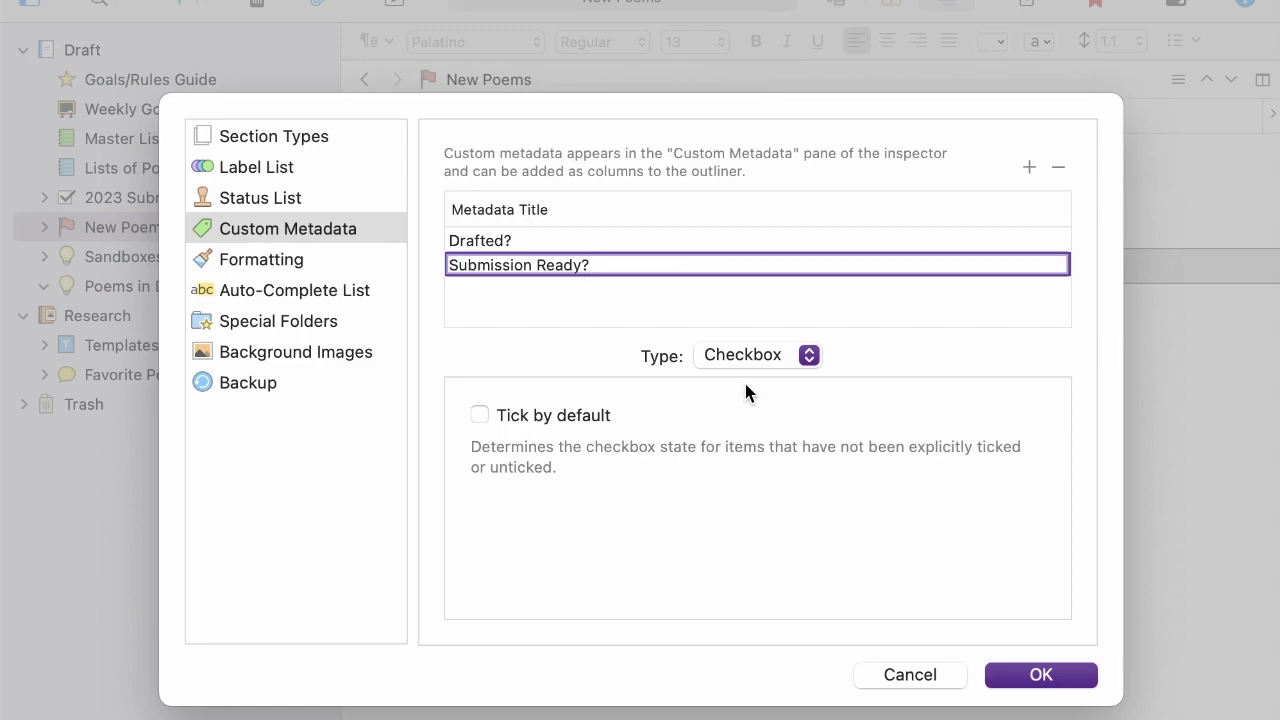
click(1045, 670)
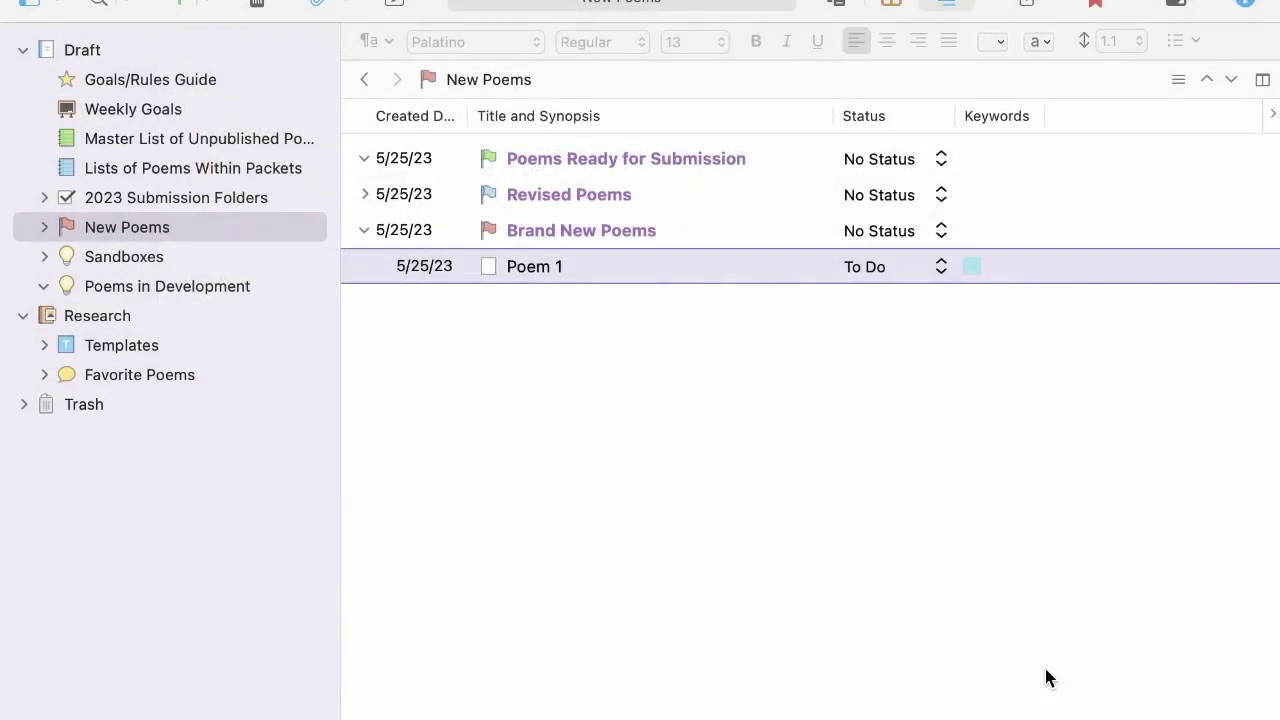
- Show the Drafted? and Submission Ready? columns in the New Poems outline
click(1271, 114)
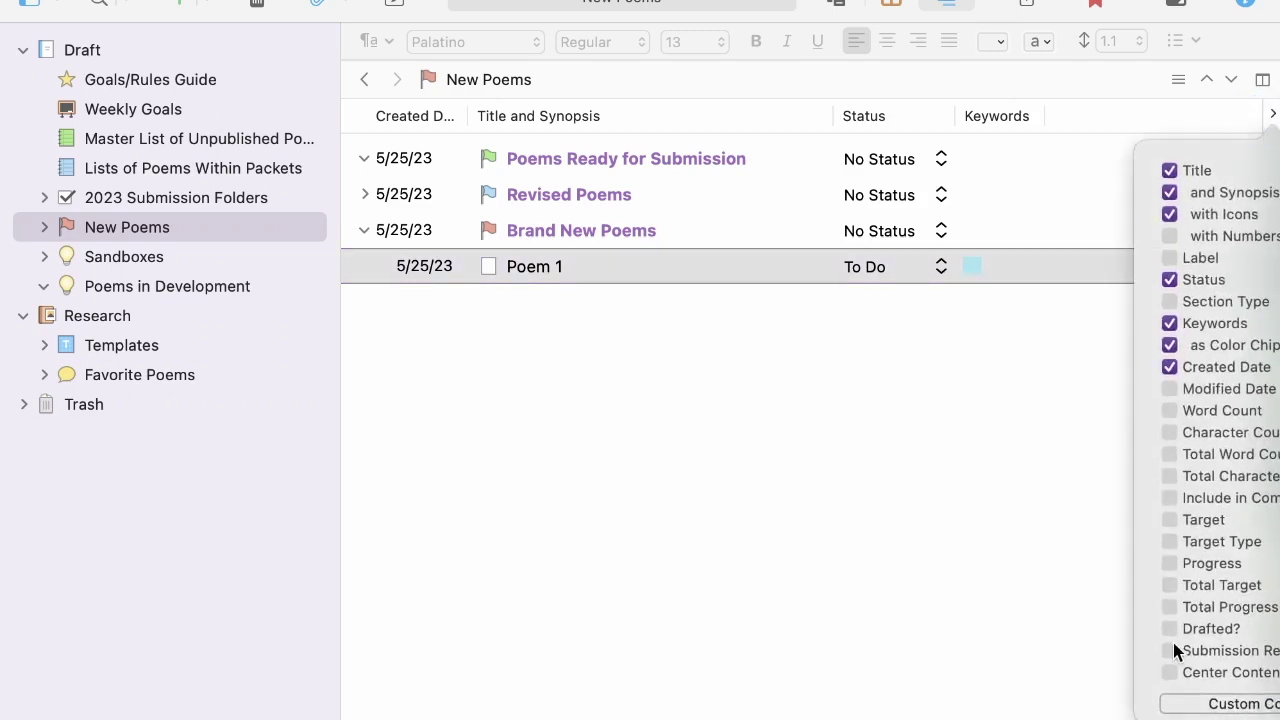
click(1169, 630)
click(1171, 650)
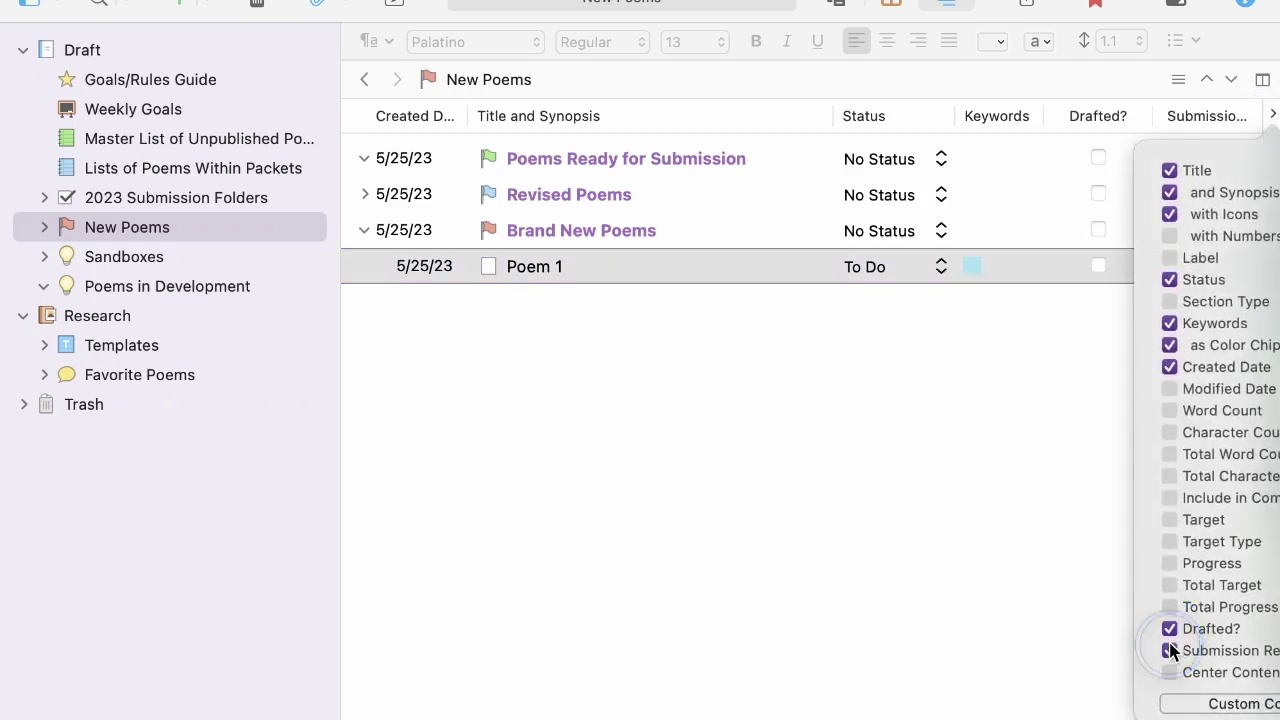
click(1045, 609)
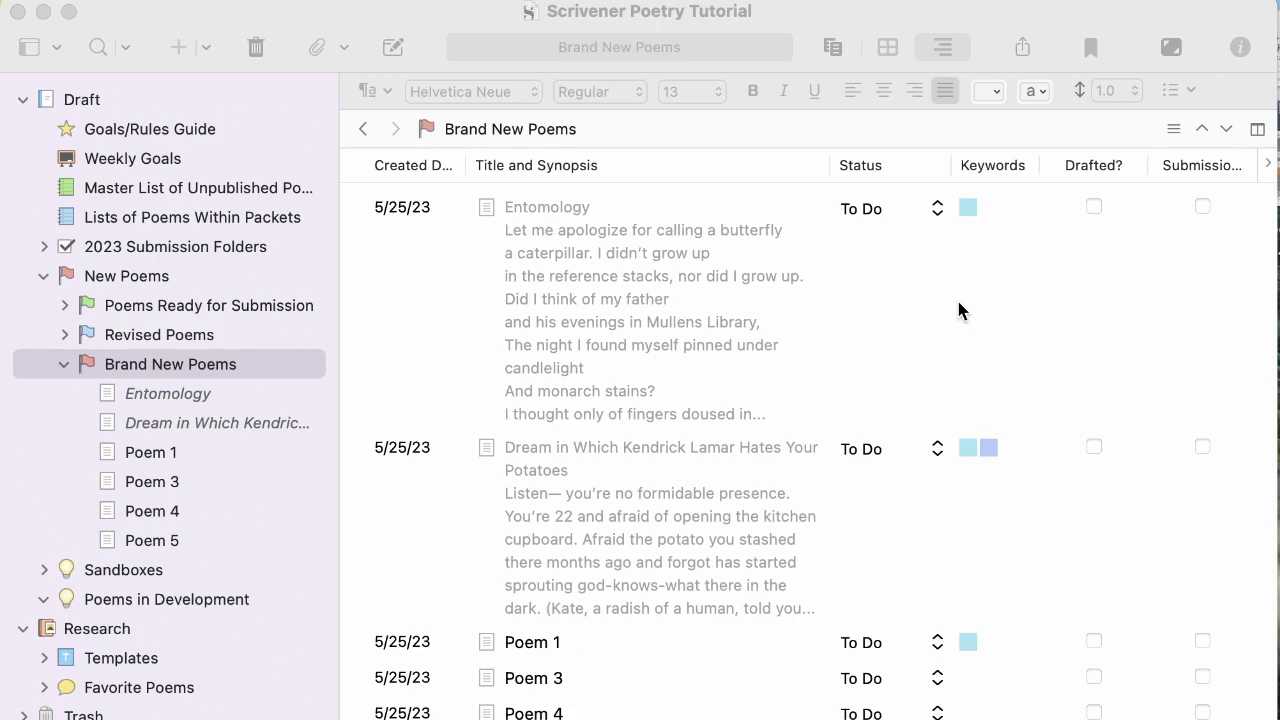
- Show Brand New Poems on the corkboard with smaller cards, three across
click(886, 50)
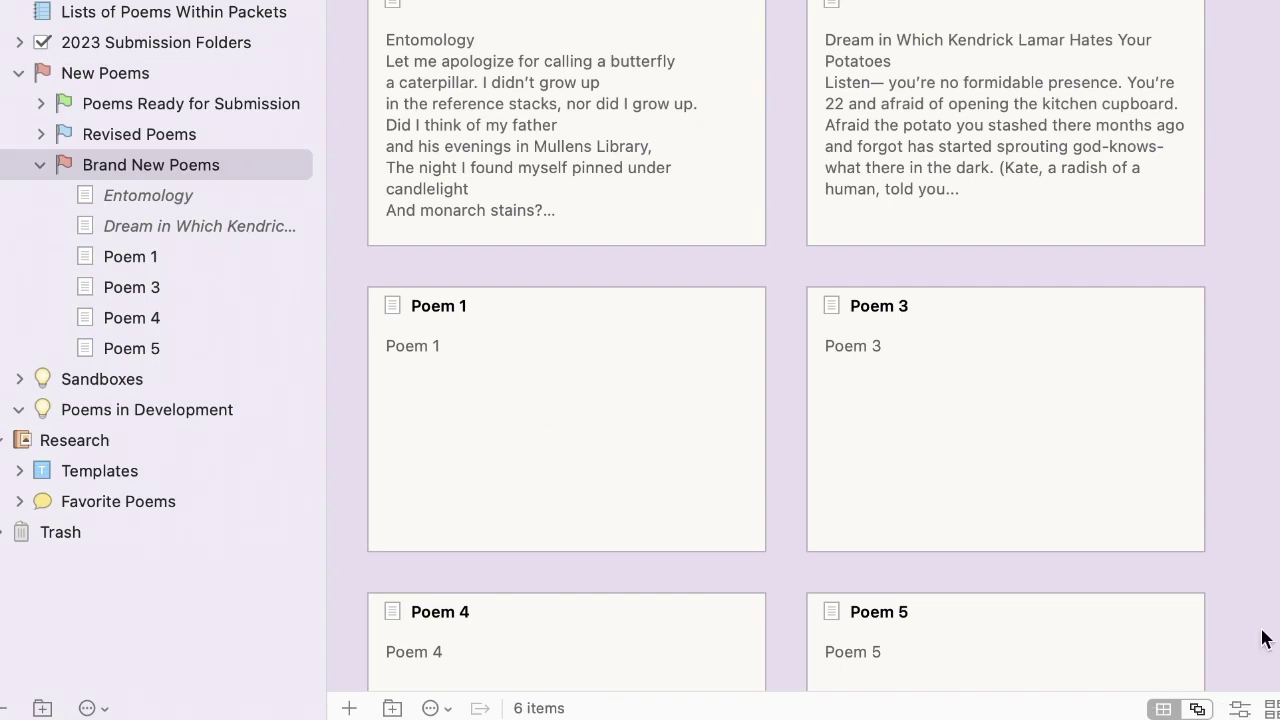
click(1240, 708)
drag(1276, 506, 1274, 506)
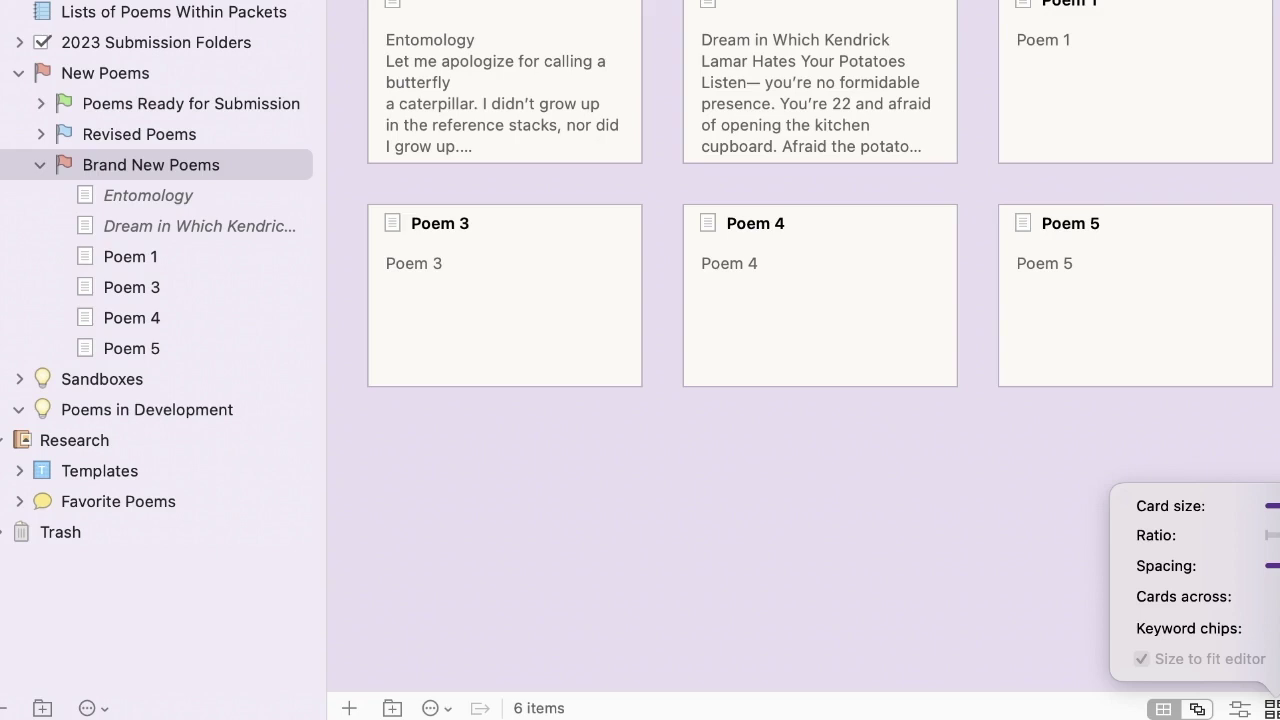
click(974, 456)
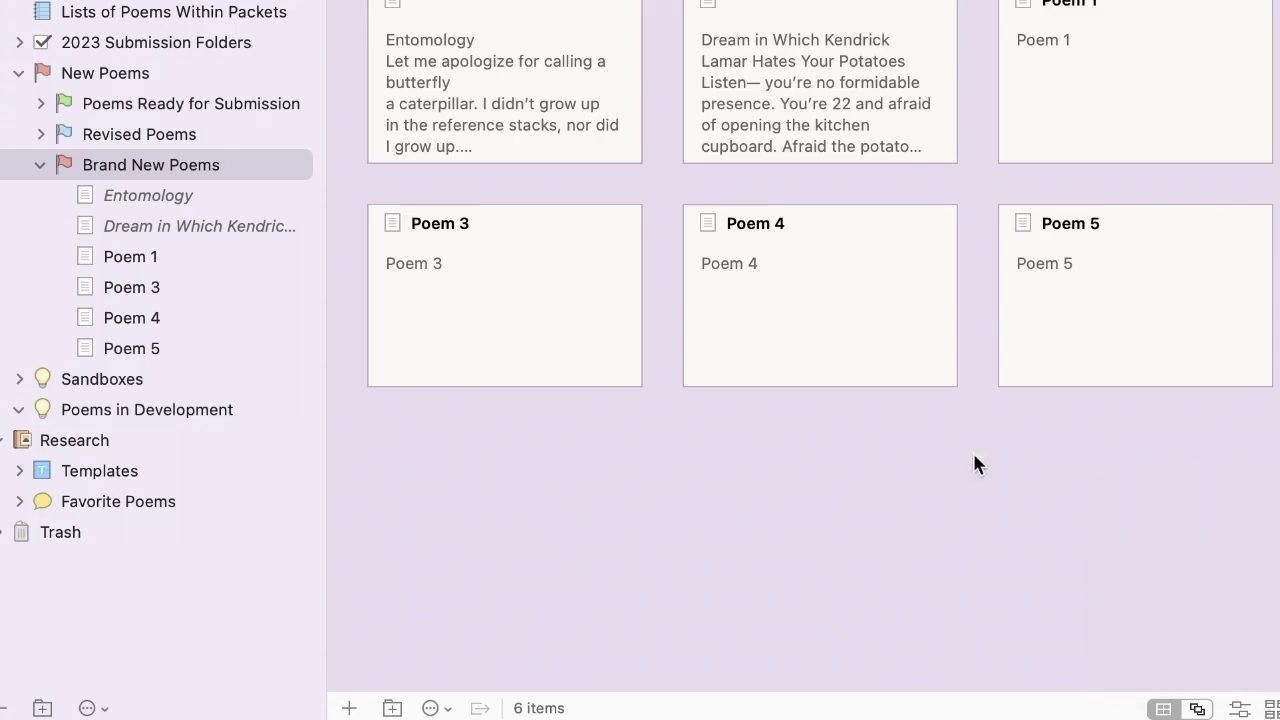
- Reorder the cards so Dream, Poem 3 and Poem 5 come first, then open Entomology
drag(864, 101, 446, 90)
drag(525, 296, 644, 143)
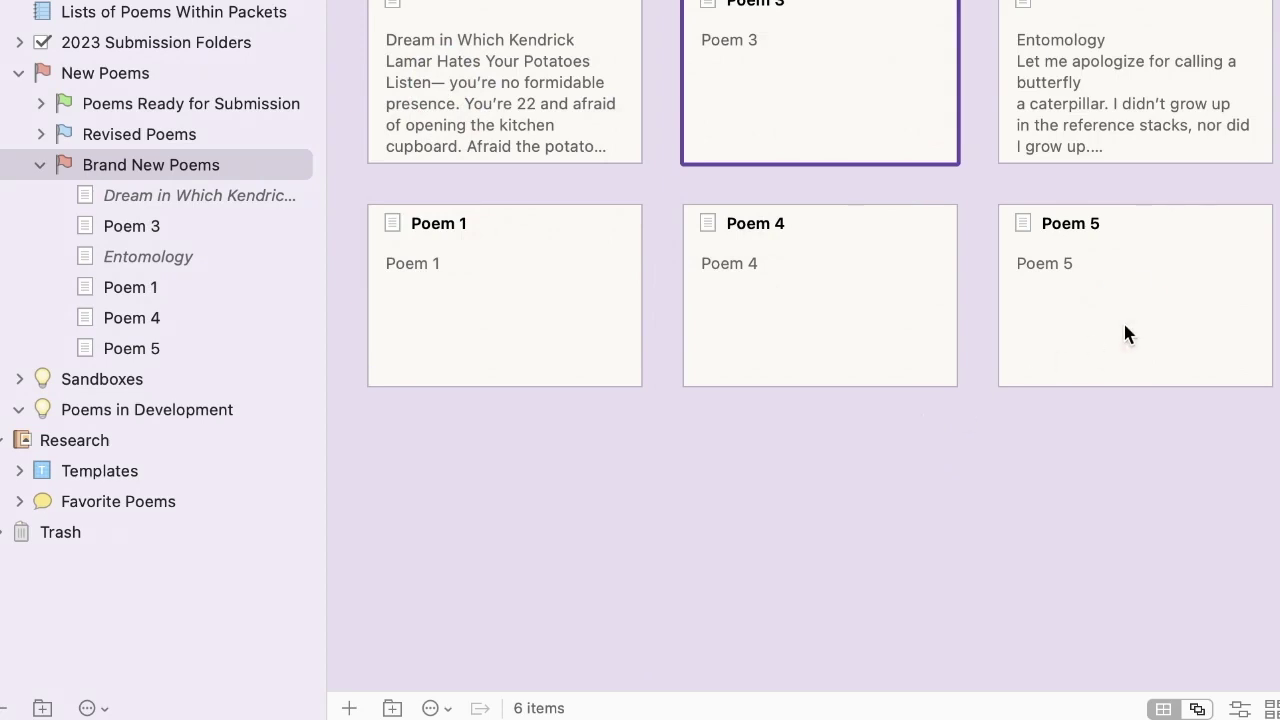
drag(1125, 327, 1016, 137)
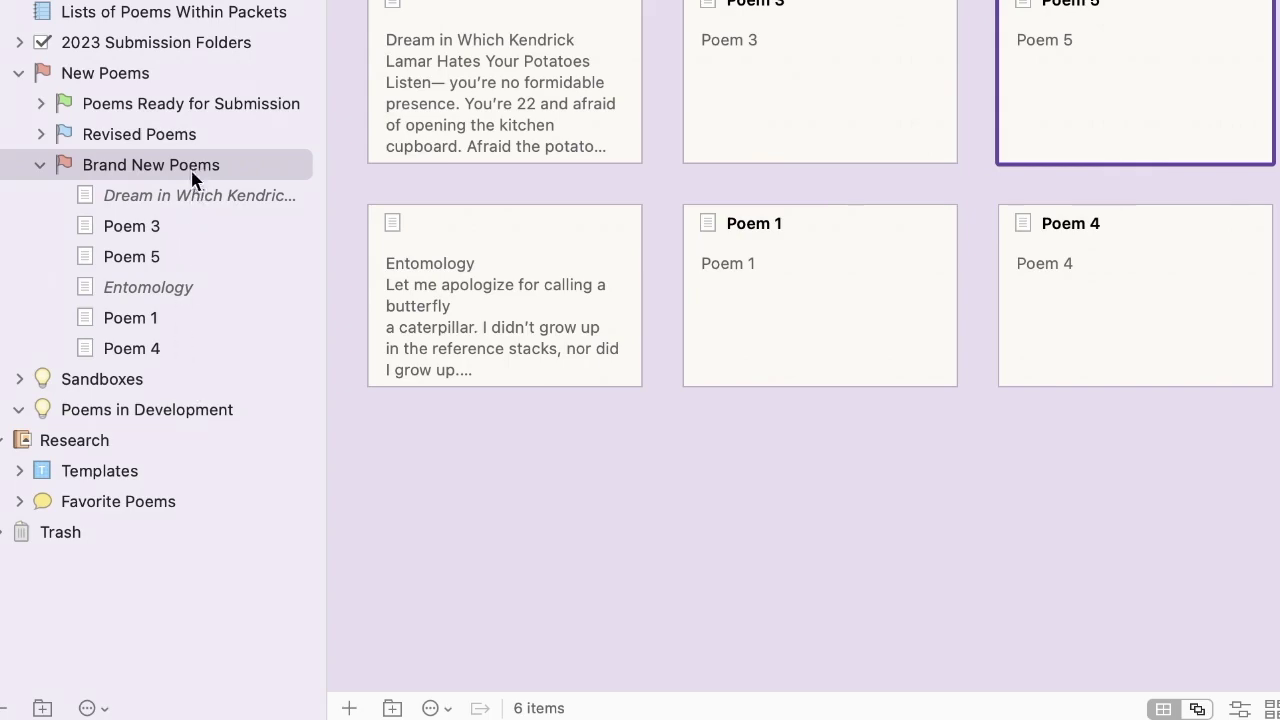
click(215, 287)
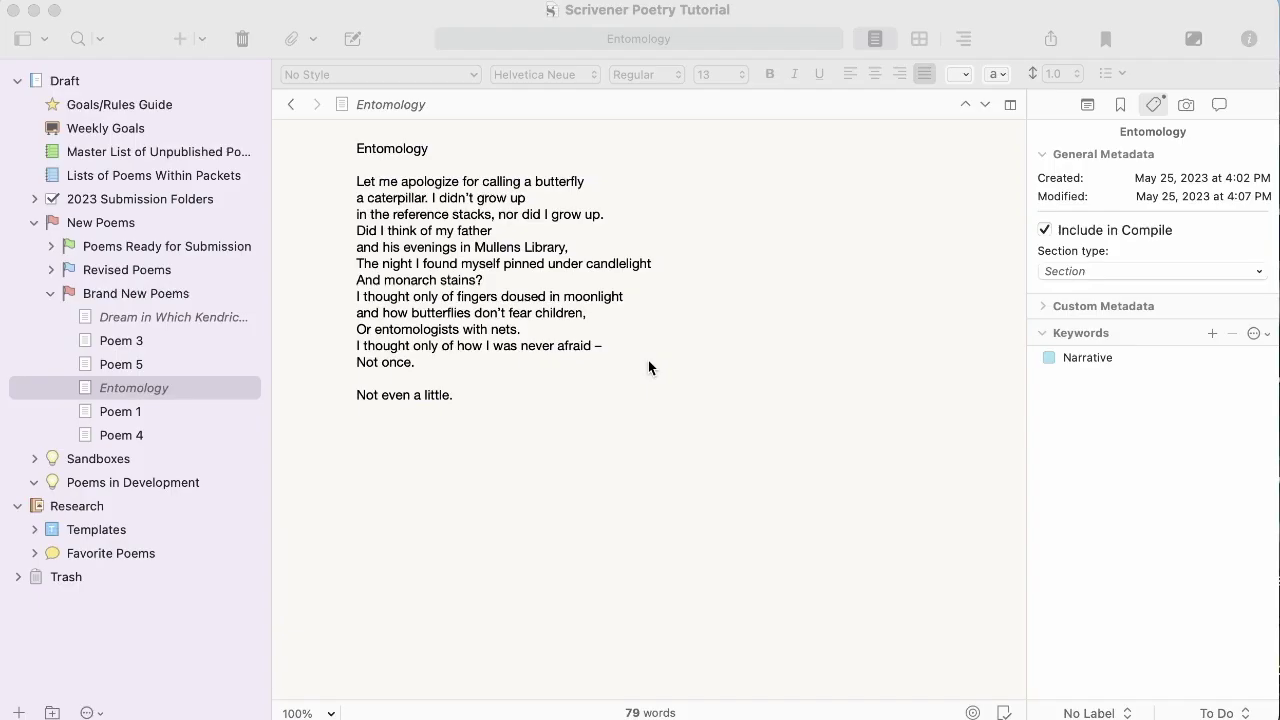
- Take a first snapshot of the Entomology poem
click(803, 404)
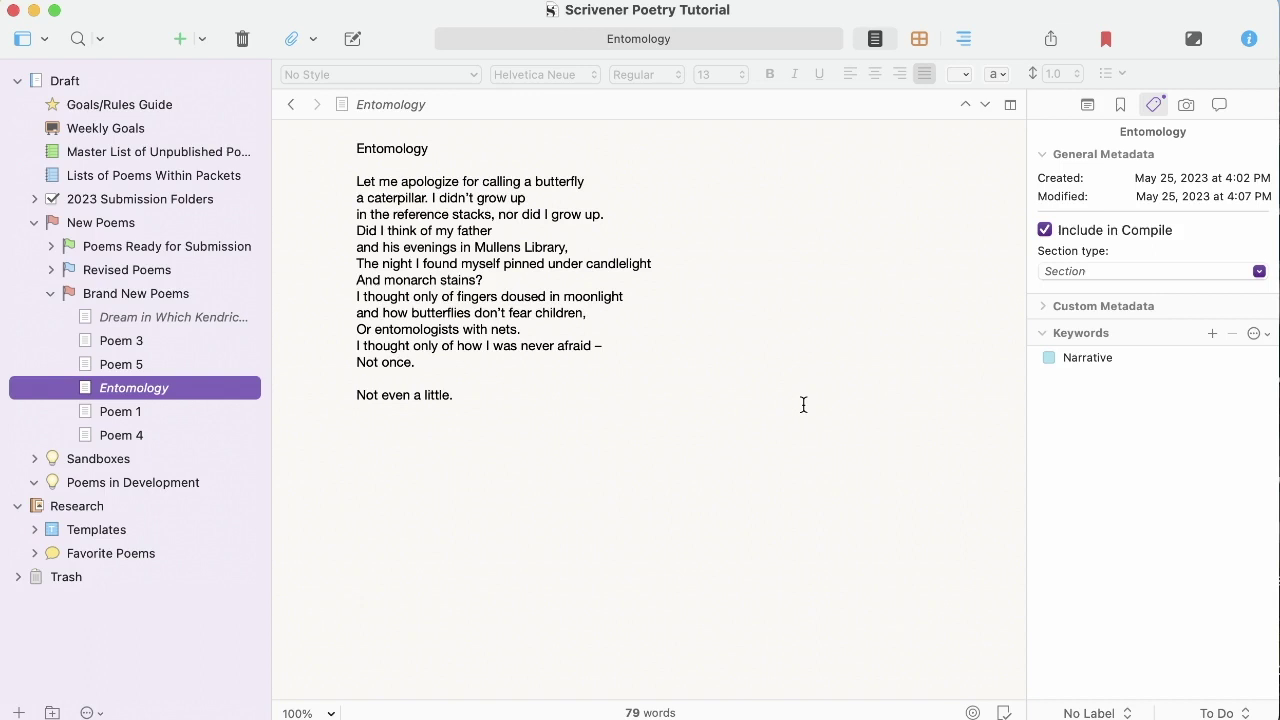
click(1216, 712)
scroll(1216, 712, down, 3)
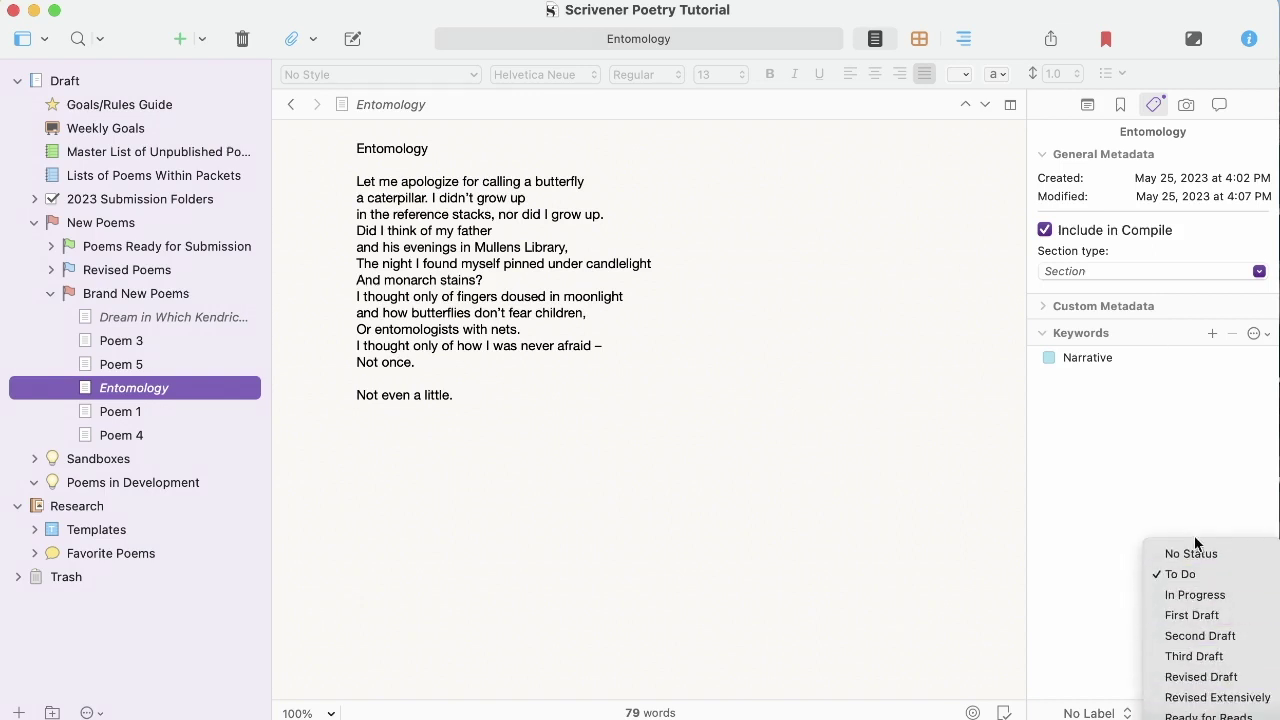
key(Escape)
key(super+alt+9)
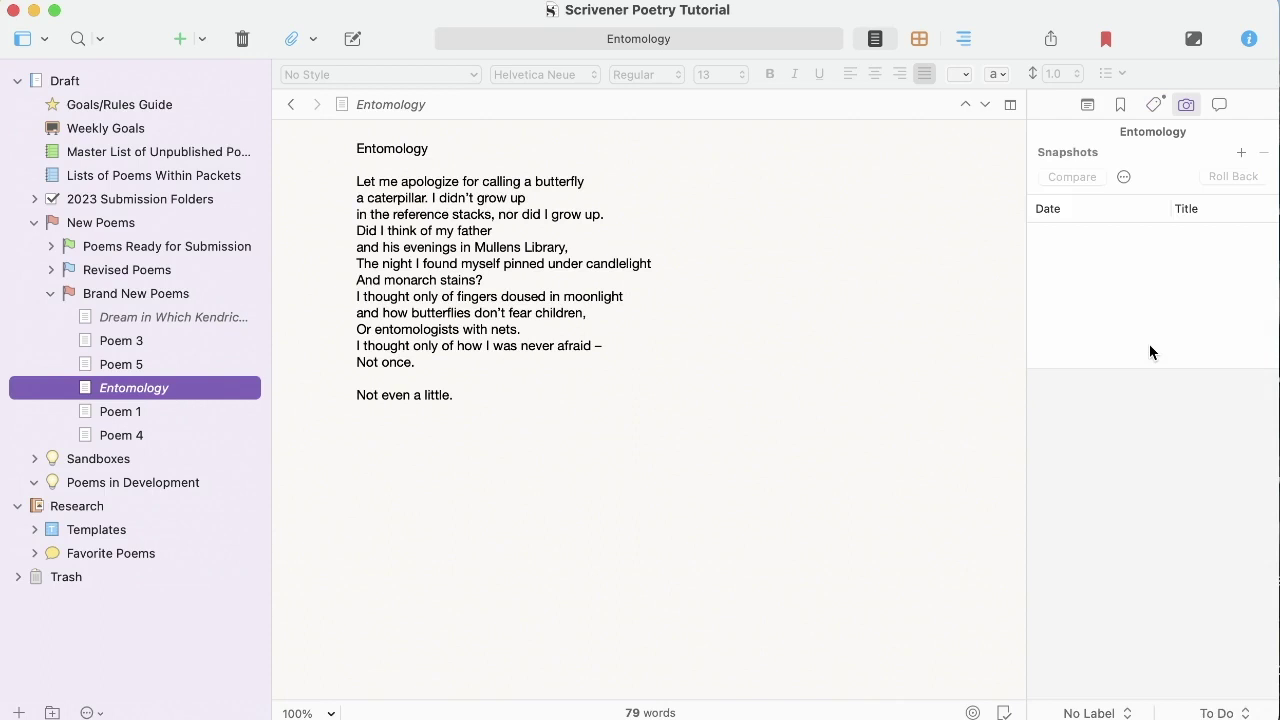
click(1239, 157)
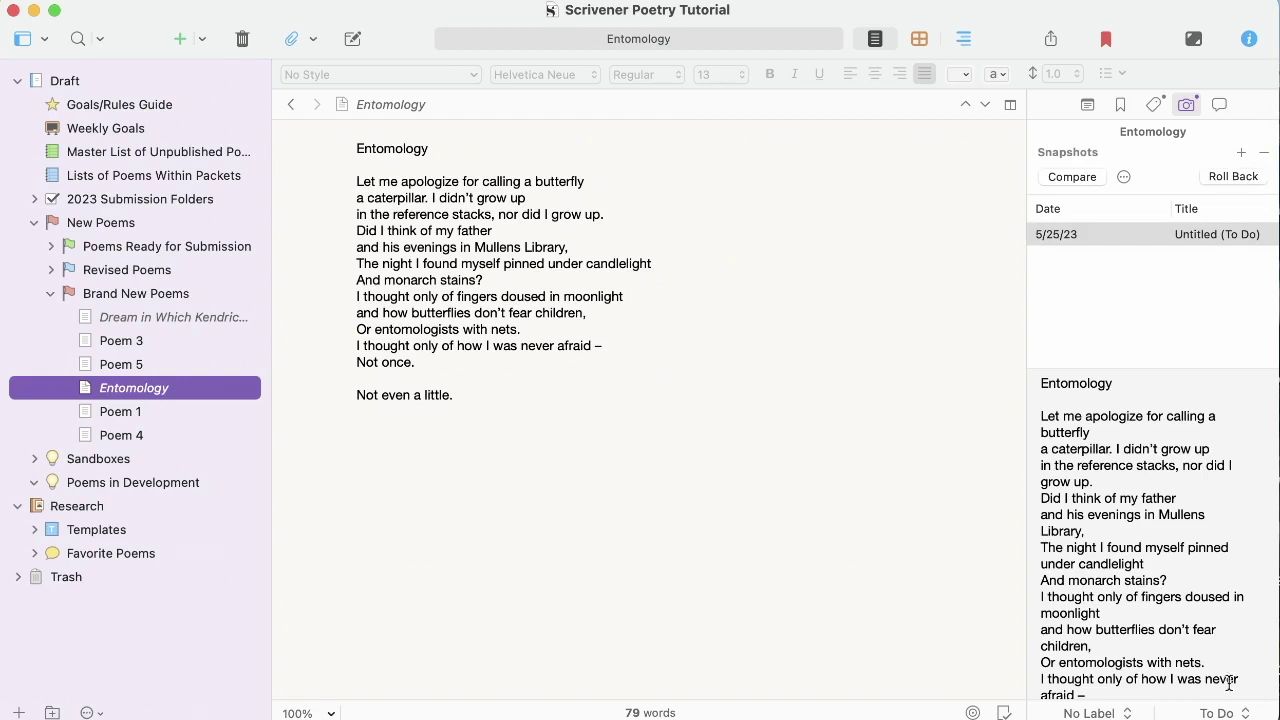
- Set Entomology's status to Third Draft and delete its last line, 'Not even a little.'
click(1220, 712)
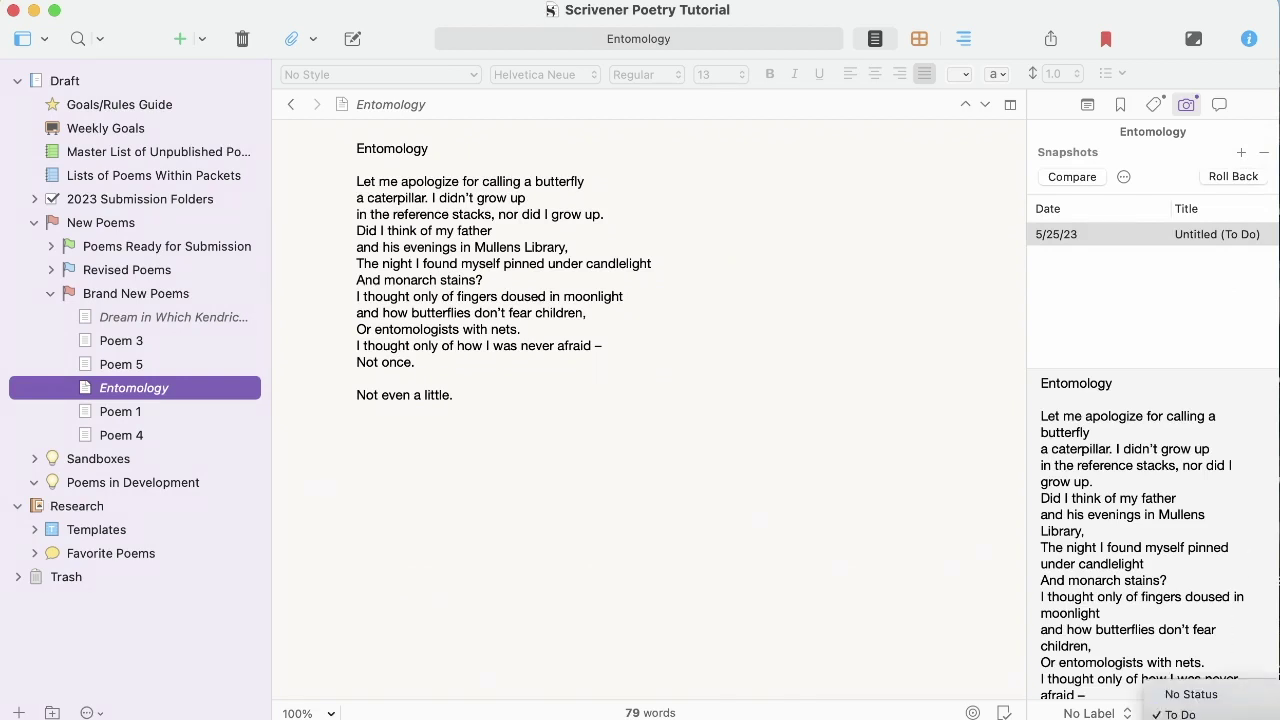
click(1185, 654)
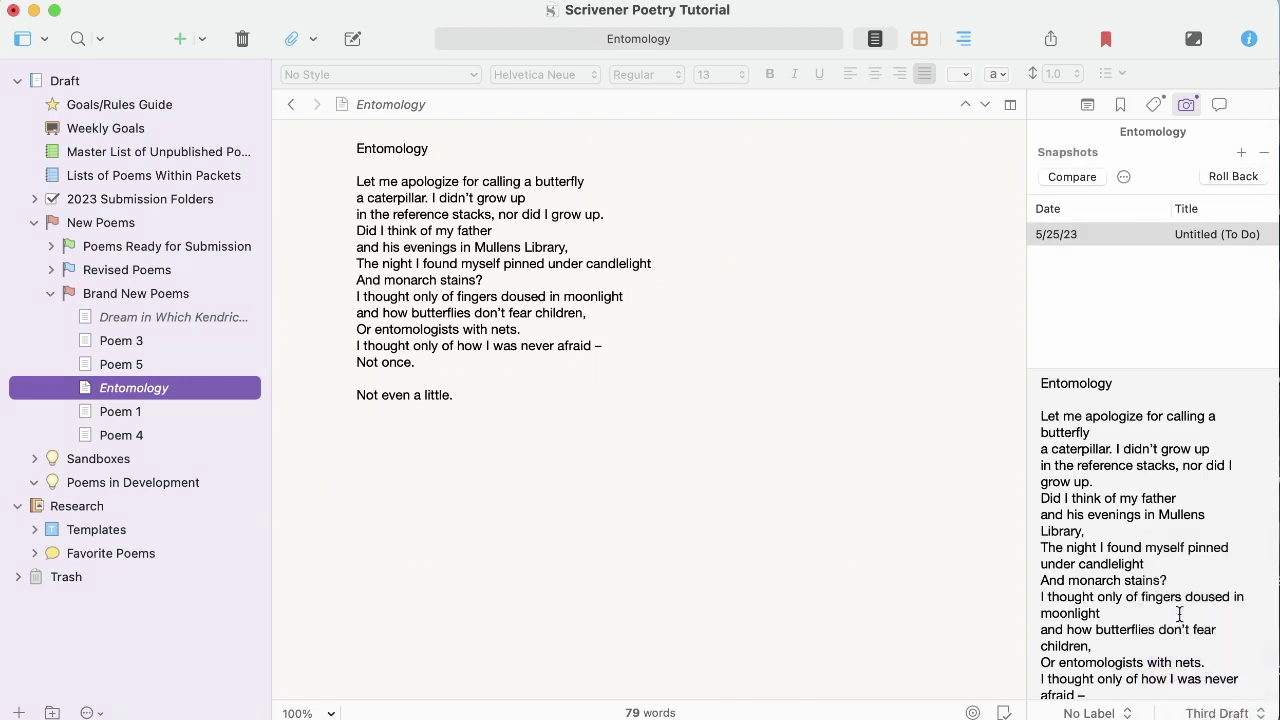
click(1151, 357)
click(741, 337)
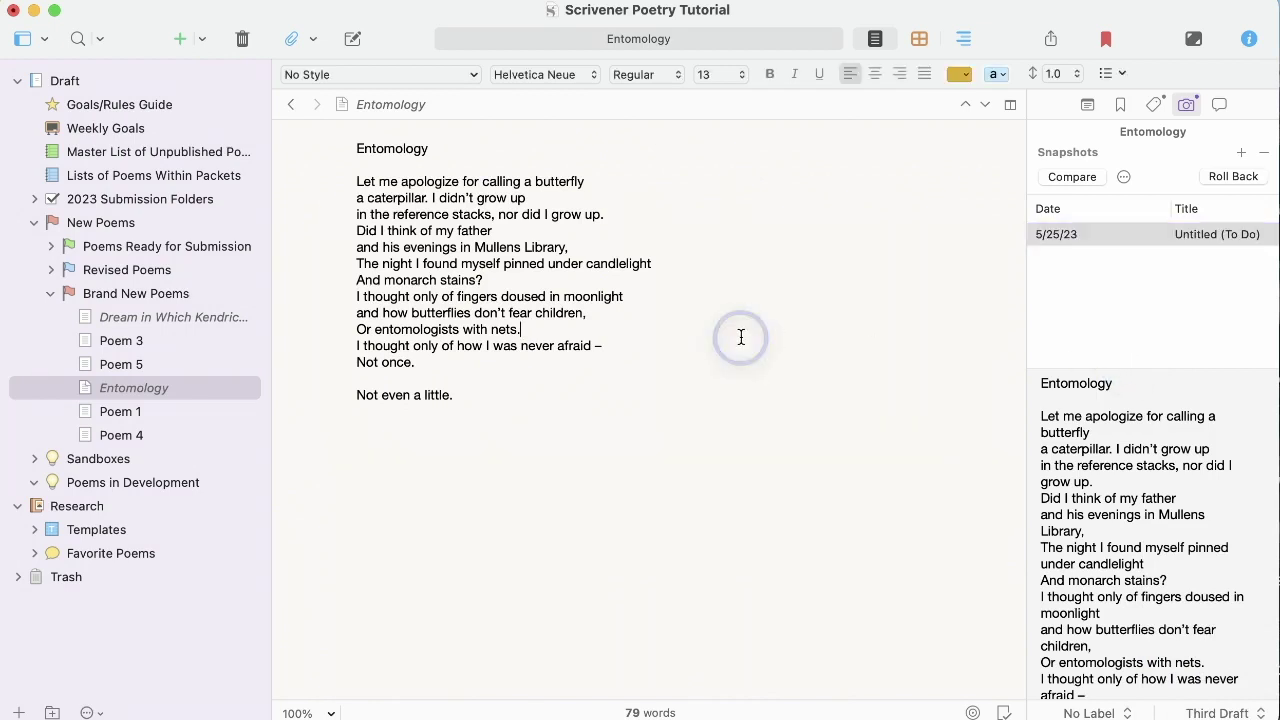
triple_click(414, 396)
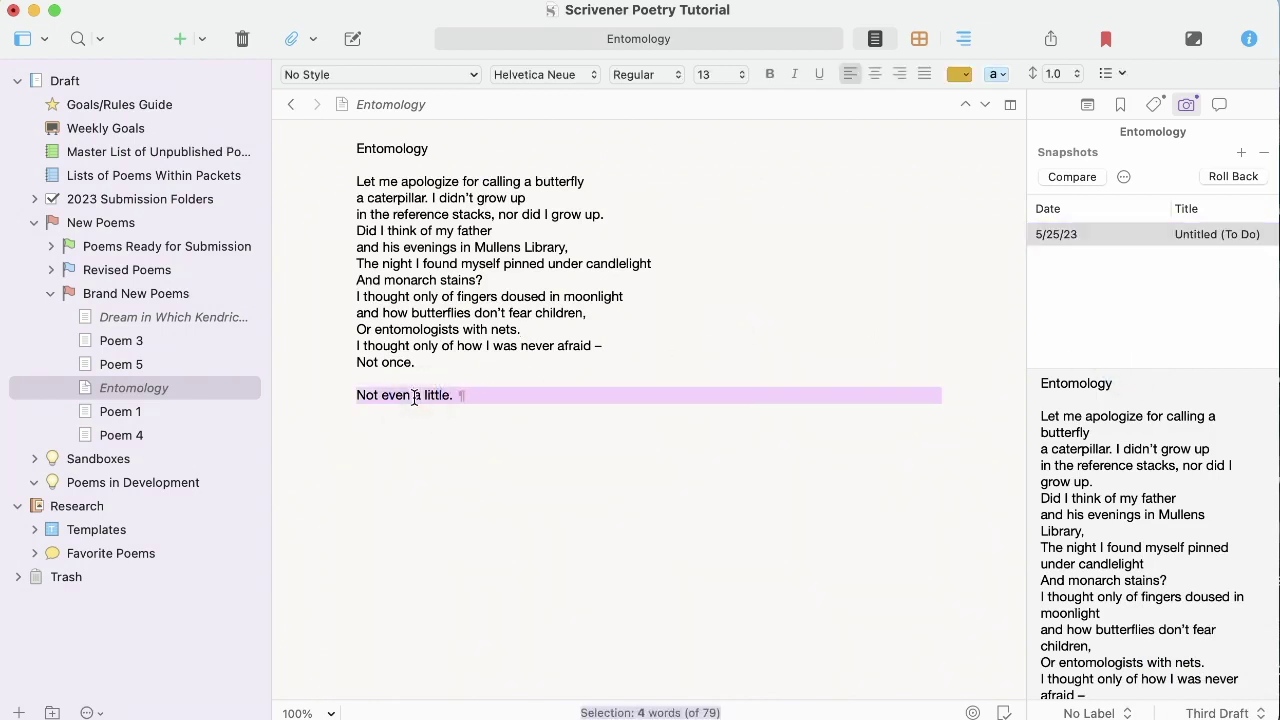
key(BackSpace)
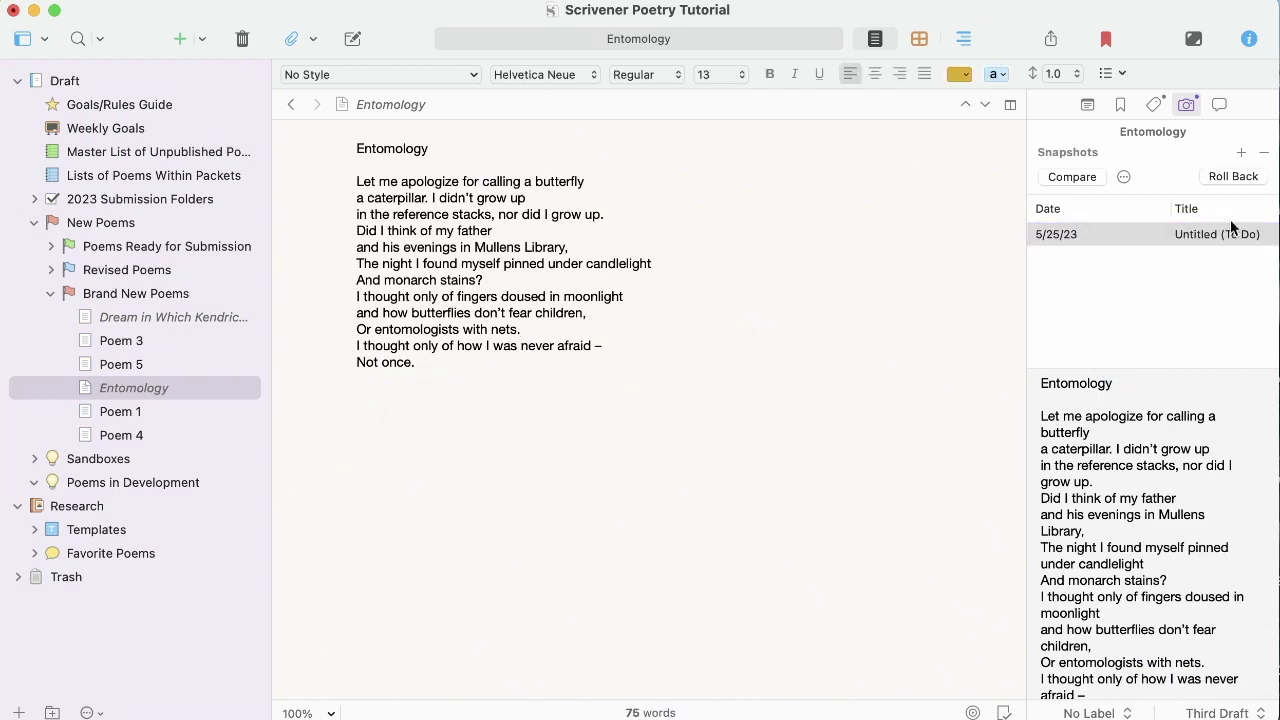
- Take and rename a second snapshot of the edited poem
click(1240, 153)
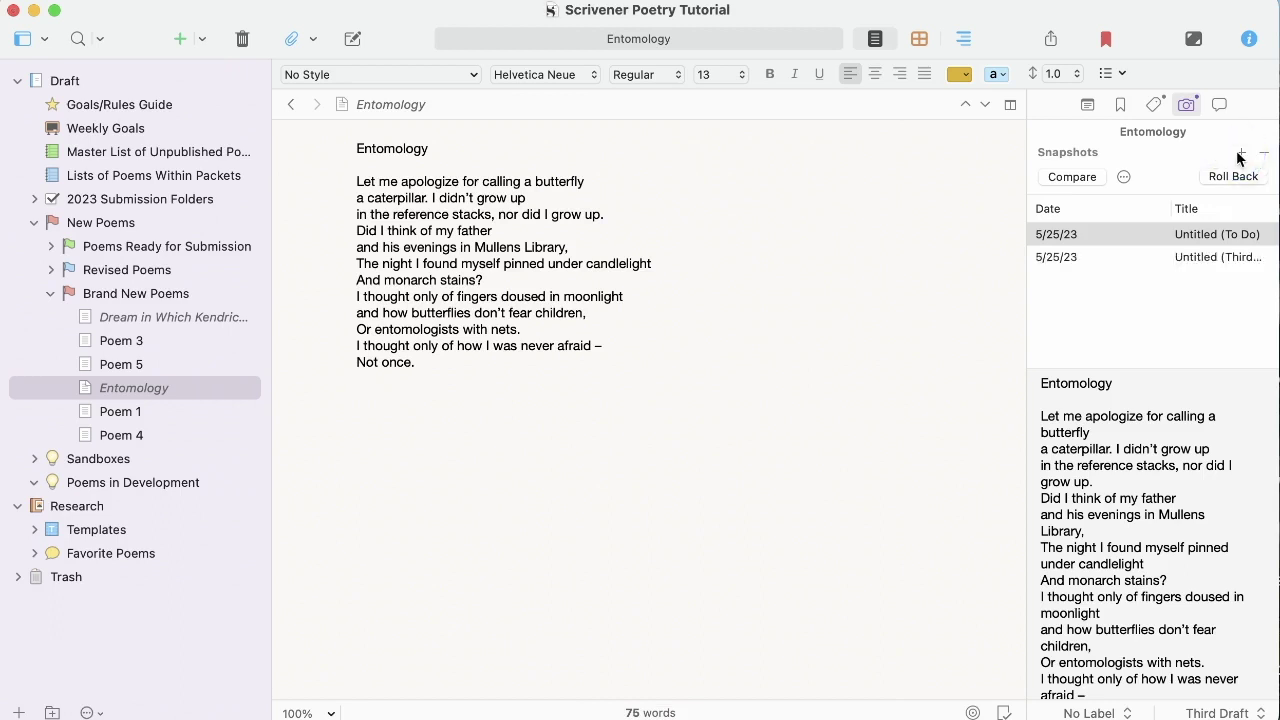
double_click(1222, 257)
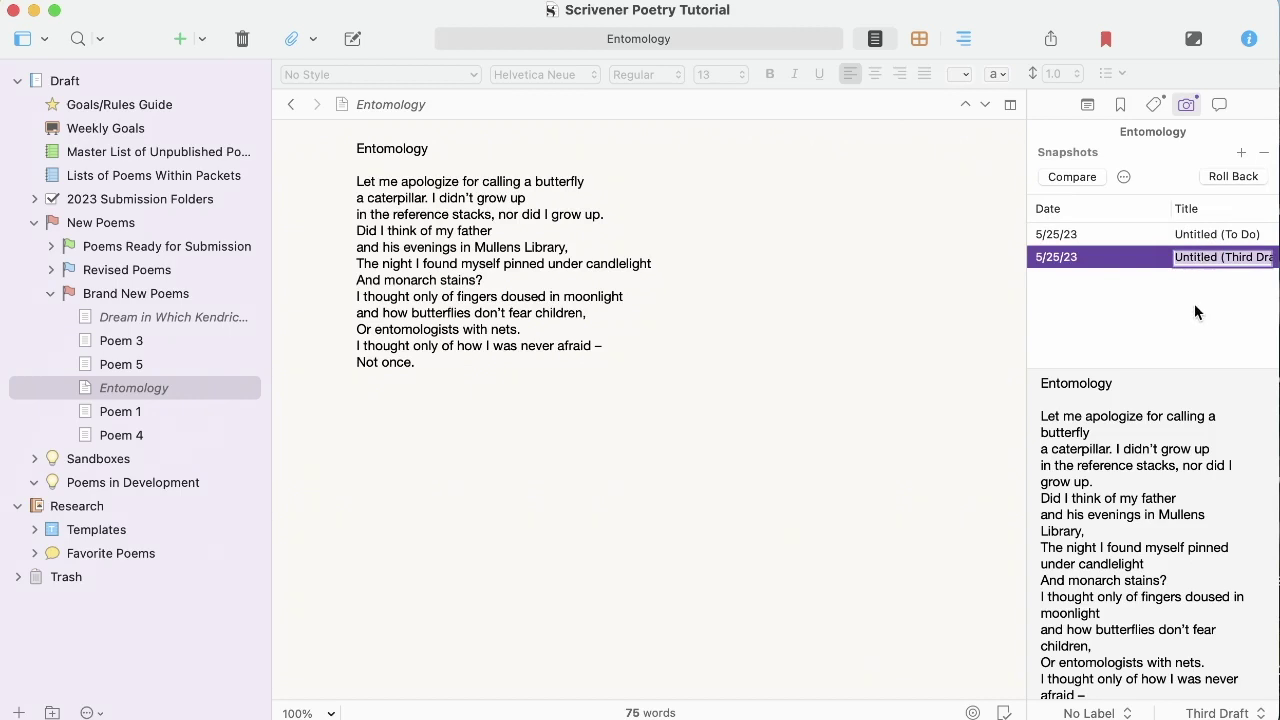
key(Return)
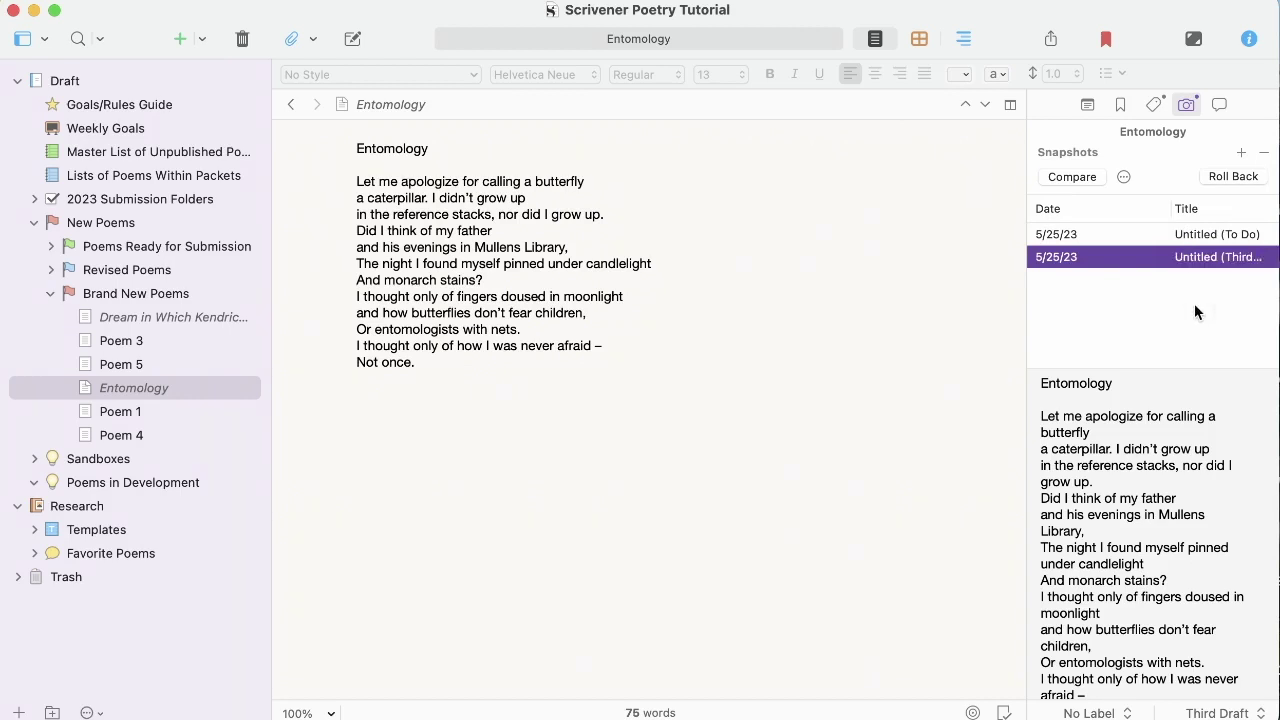
click(1177, 260)
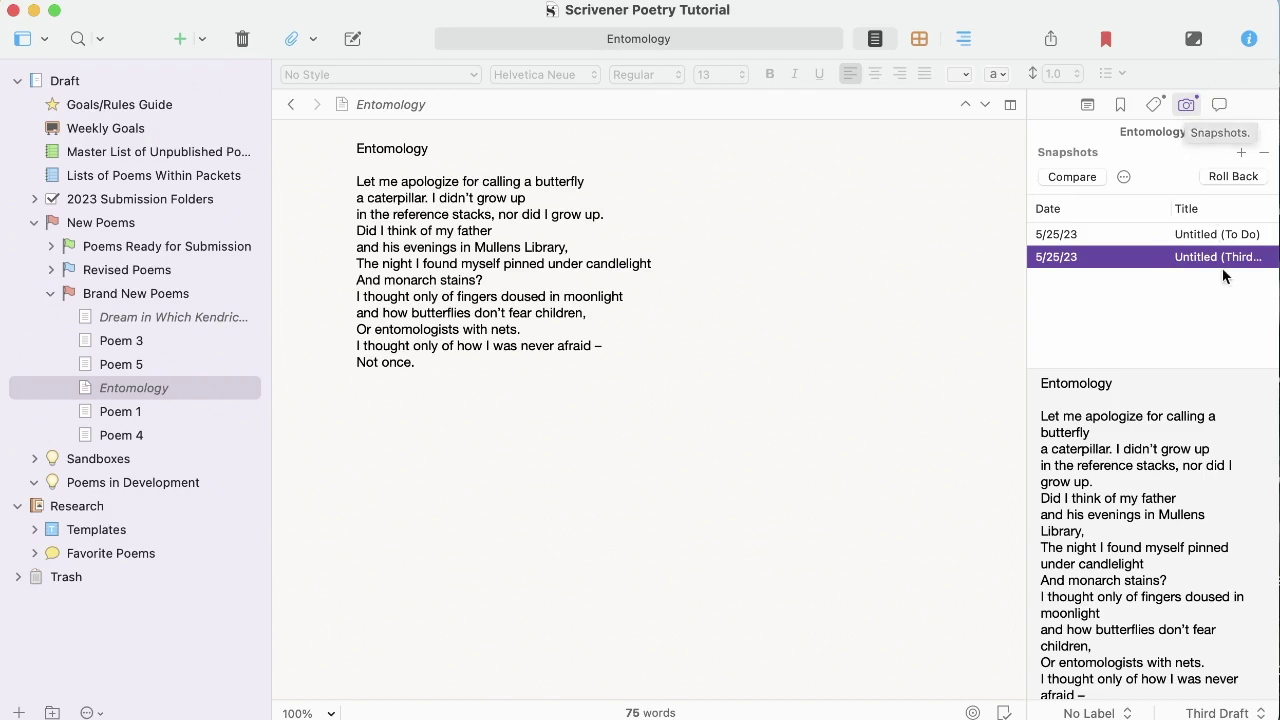
- Roll back to the earlier To Do snapshot without saving another snapshot
click(1120, 234)
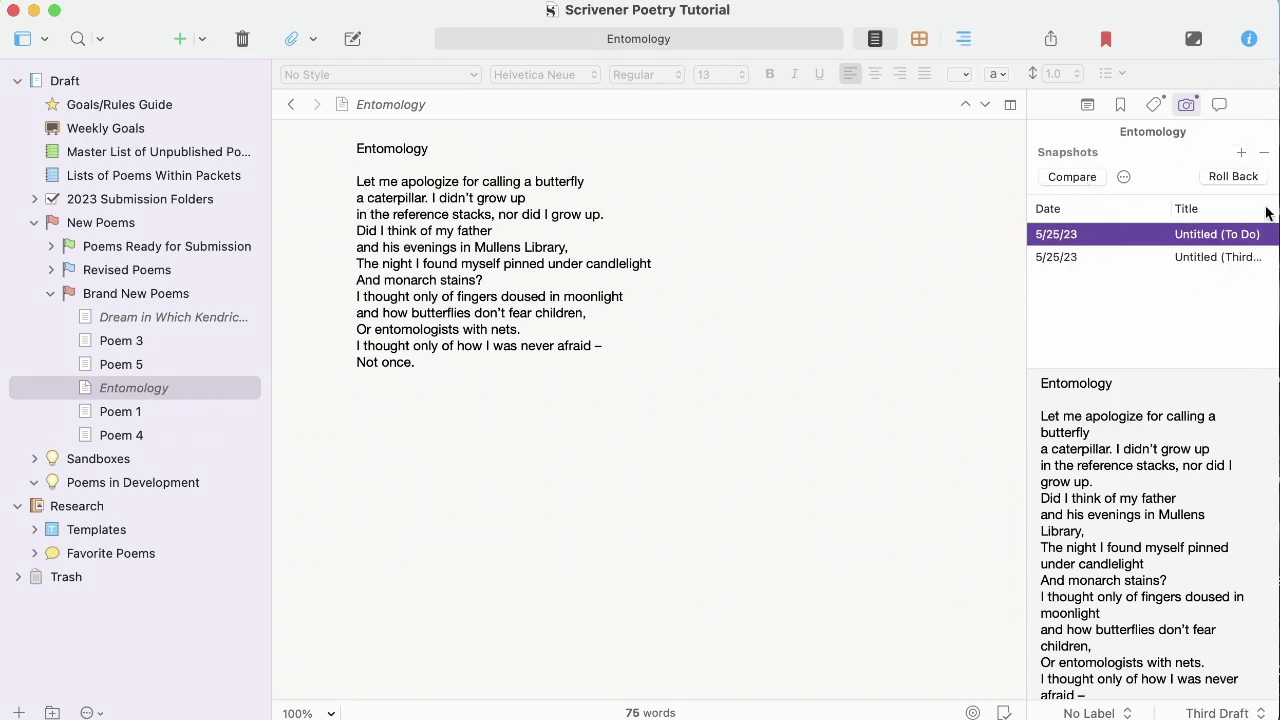
scroll(1175, 520, down, 3)
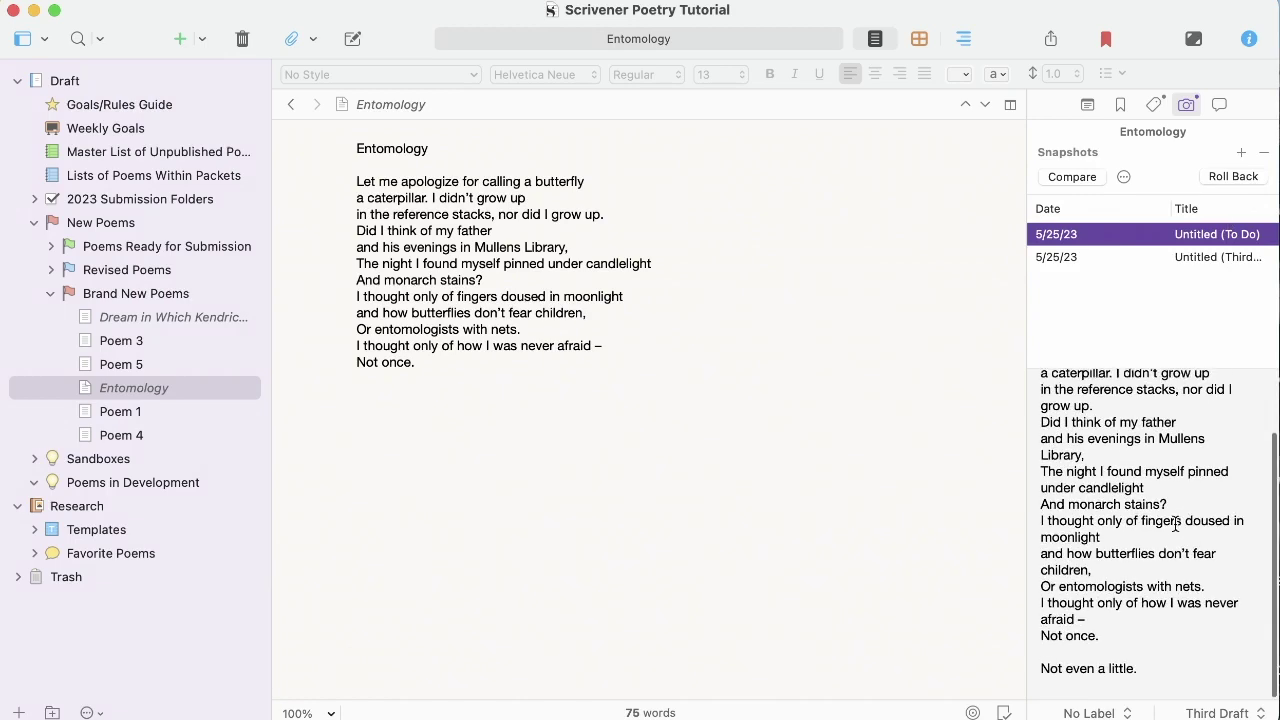
click(1231, 177)
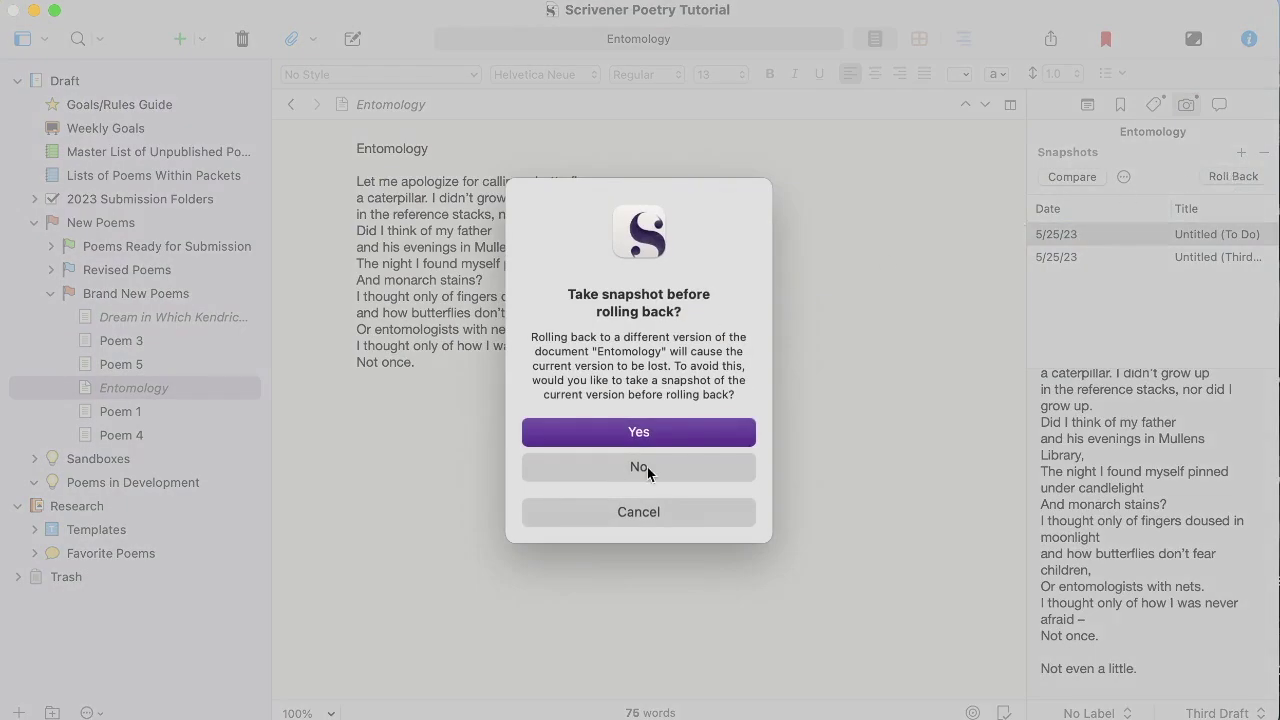
click(647, 467)
click(1157, 259)
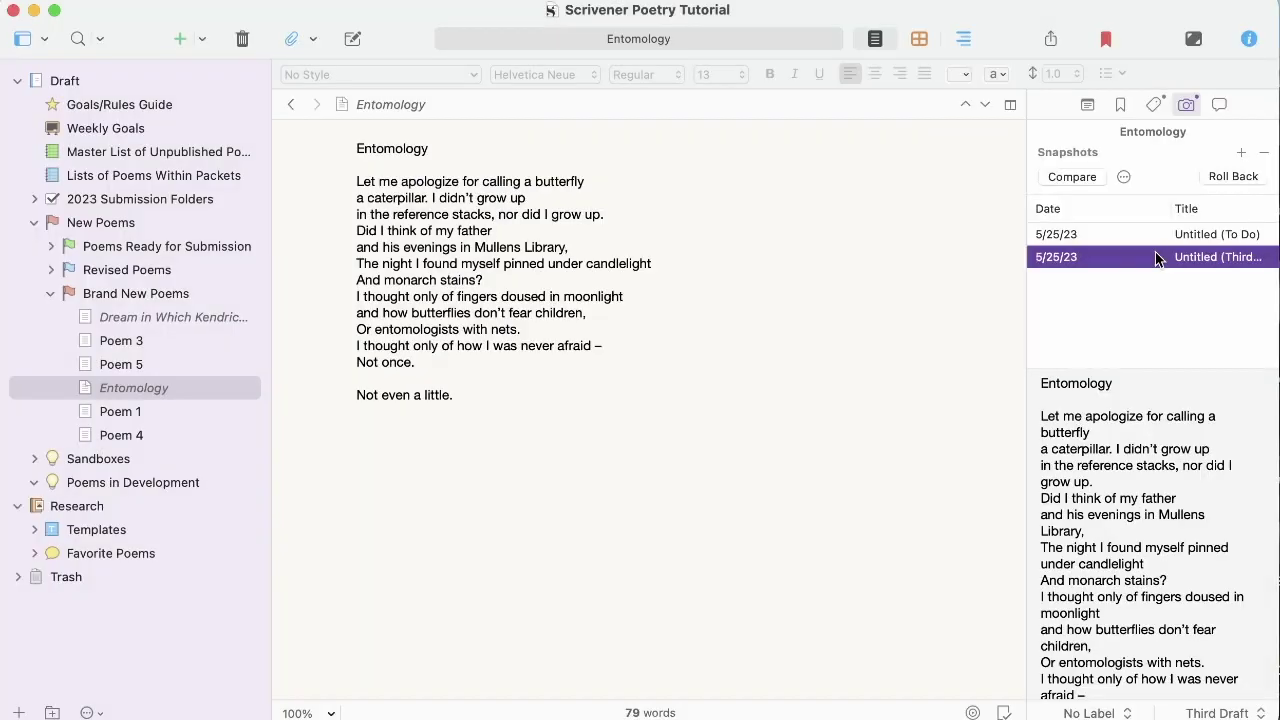
- Use Linguistic Focus on Adverbs, fading other words to light grey, then exit it
click(598, 375)
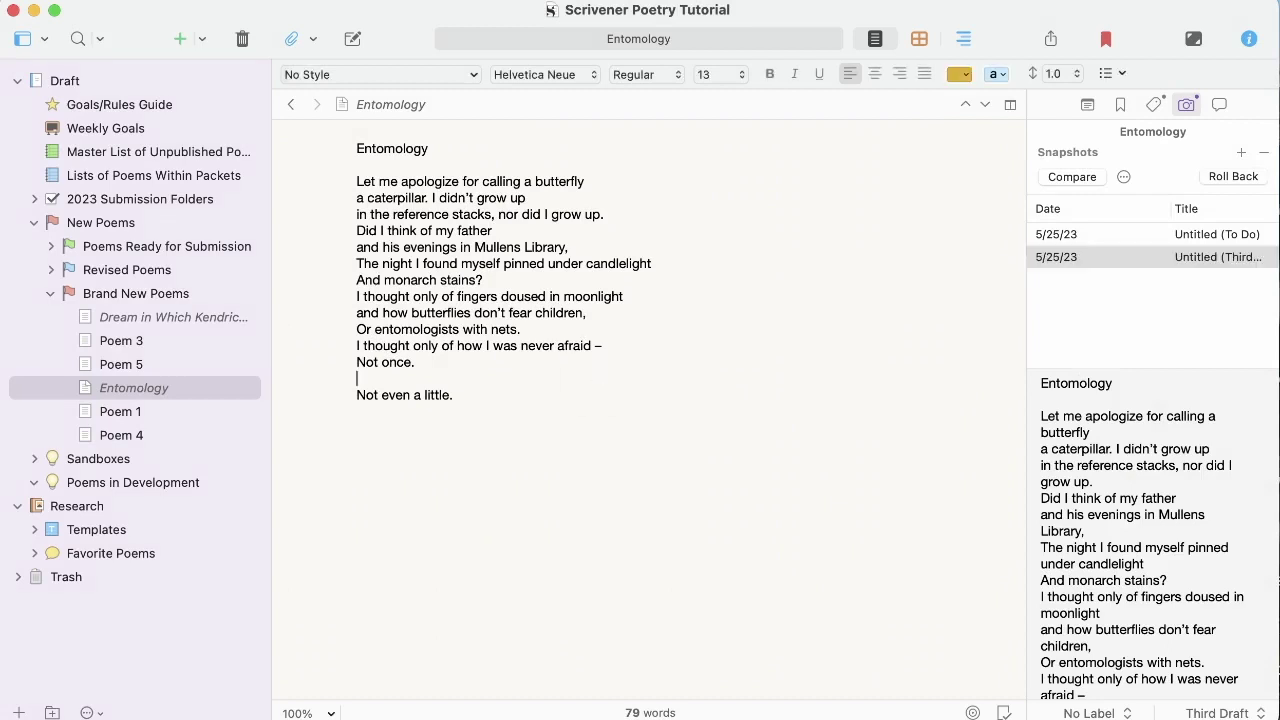
click(100, 0)
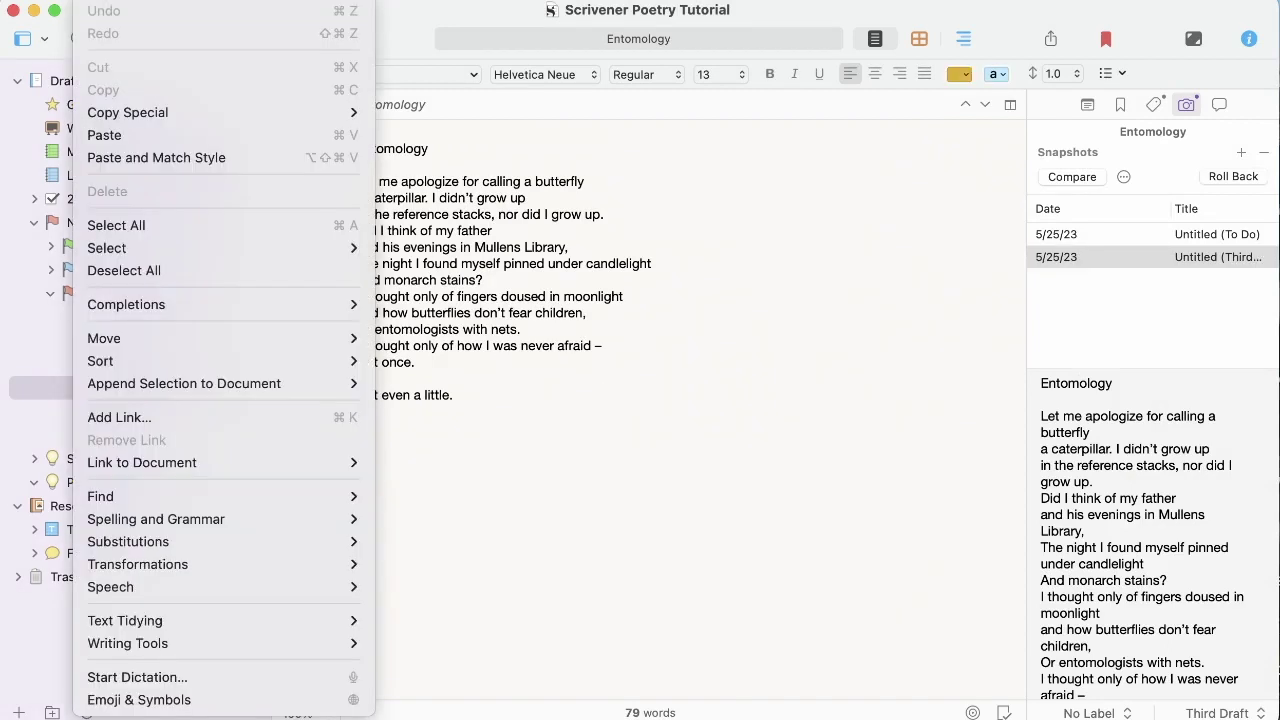
mouse_move(271, 651)
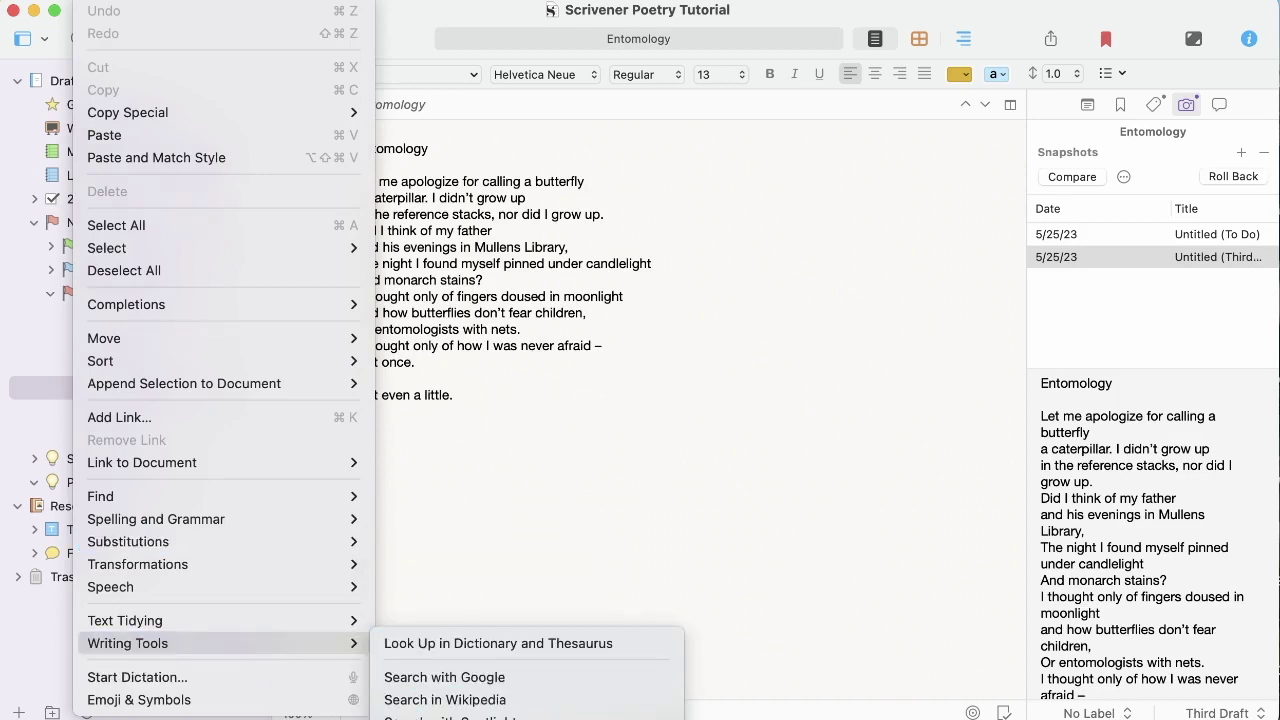
click(480, 719)
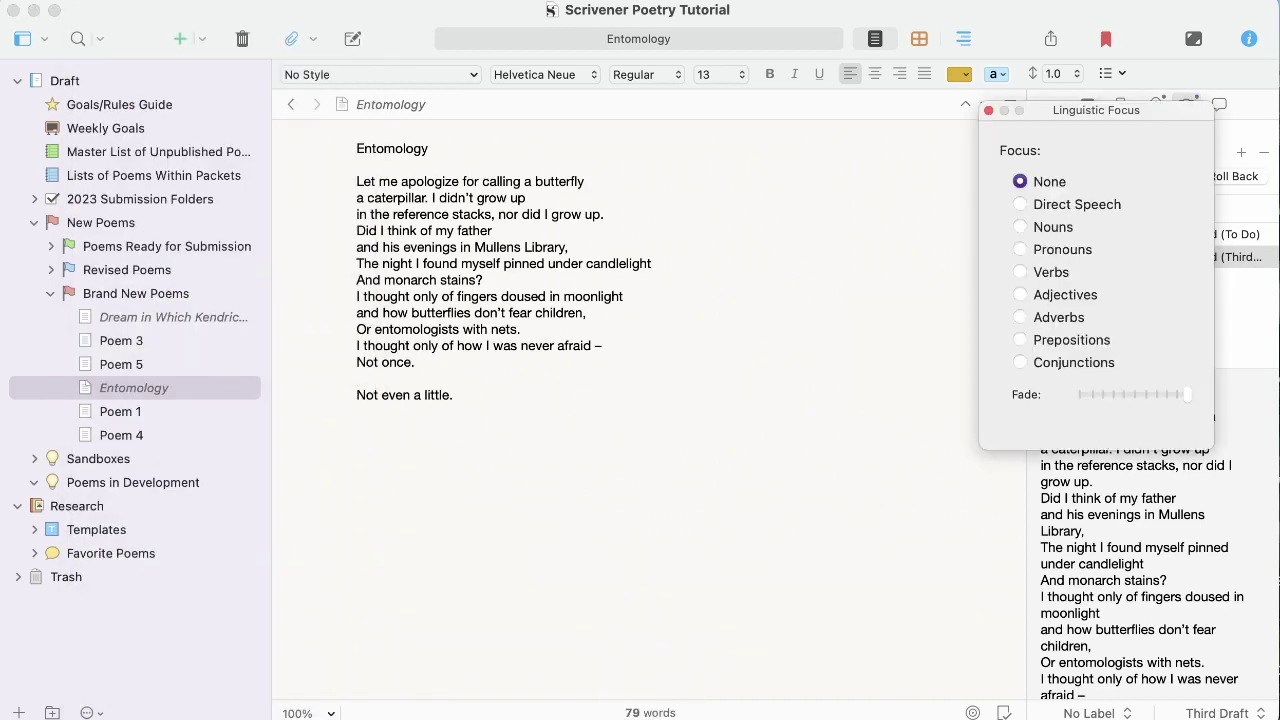
drag(1087, 108, 850, 114)
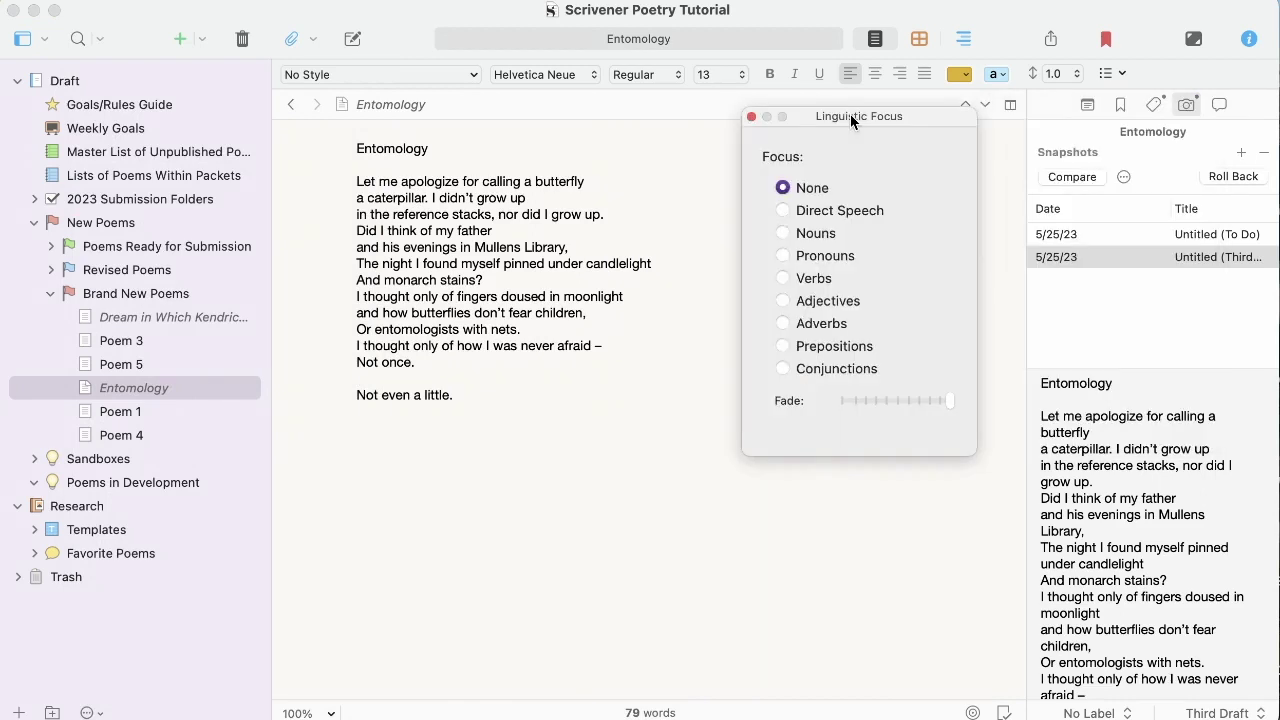
click(782, 323)
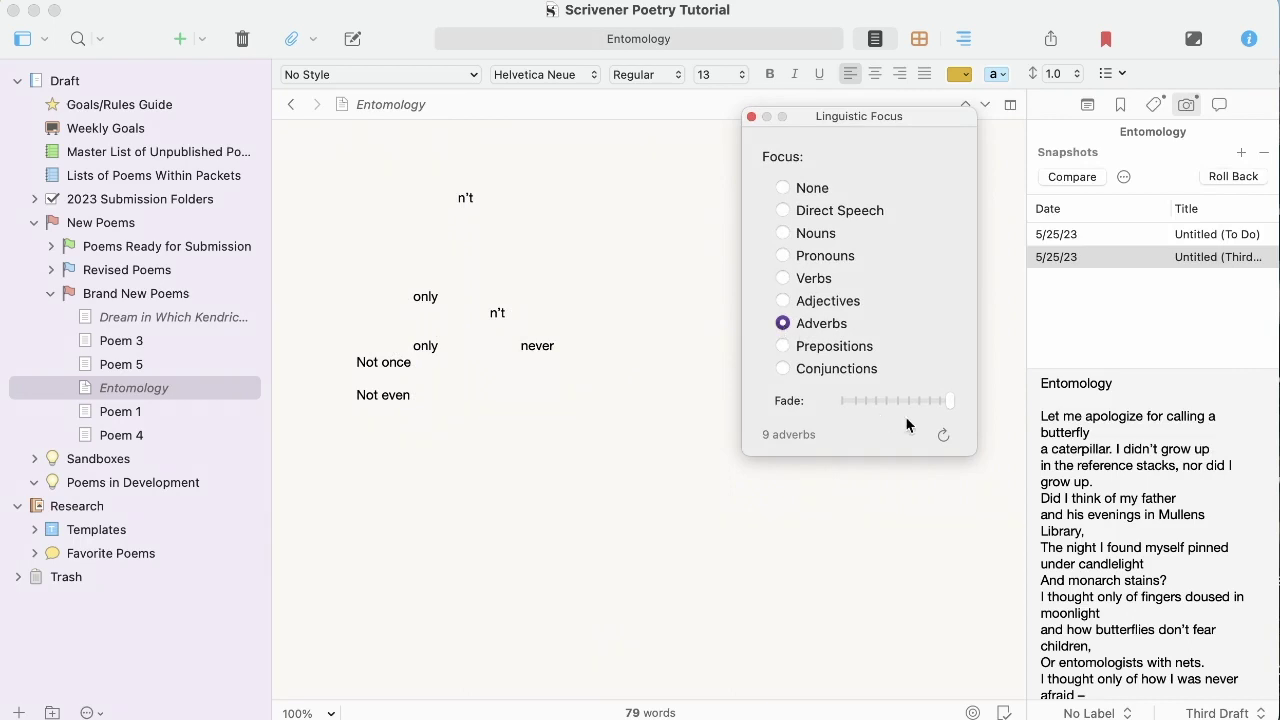
drag(949, 402, 872, 402)
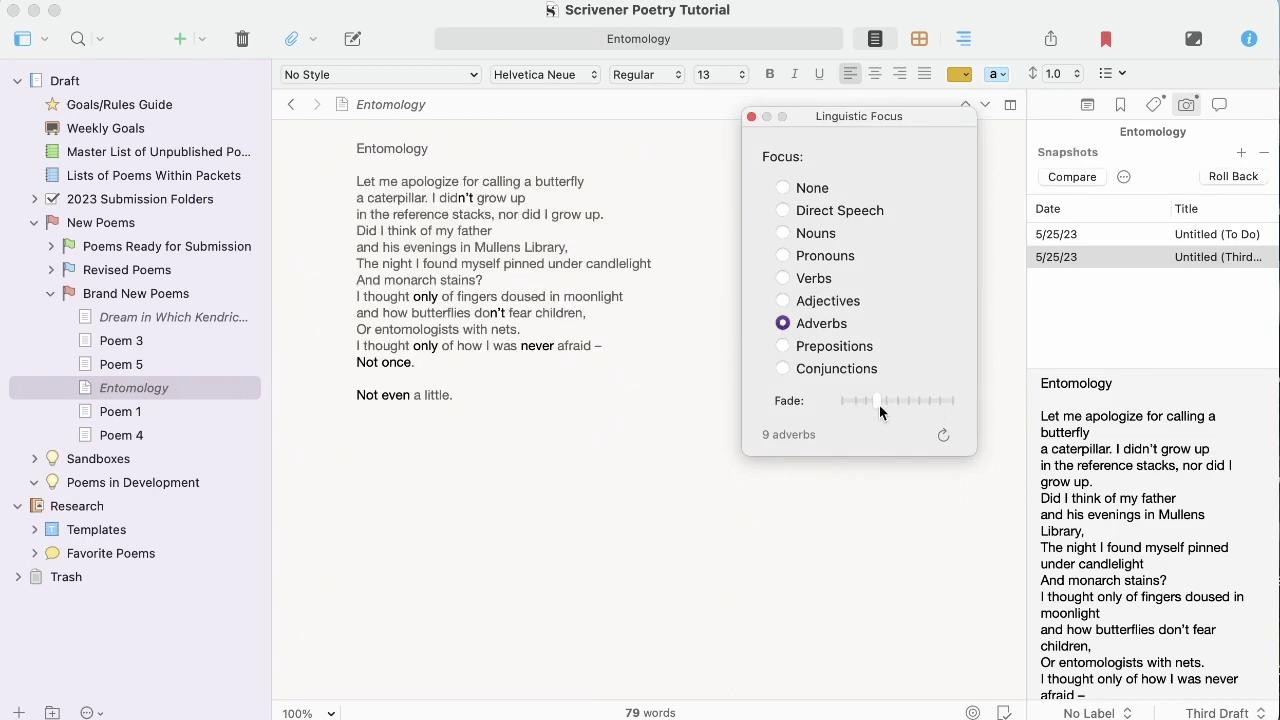
drag(893, 401, 905, 402)
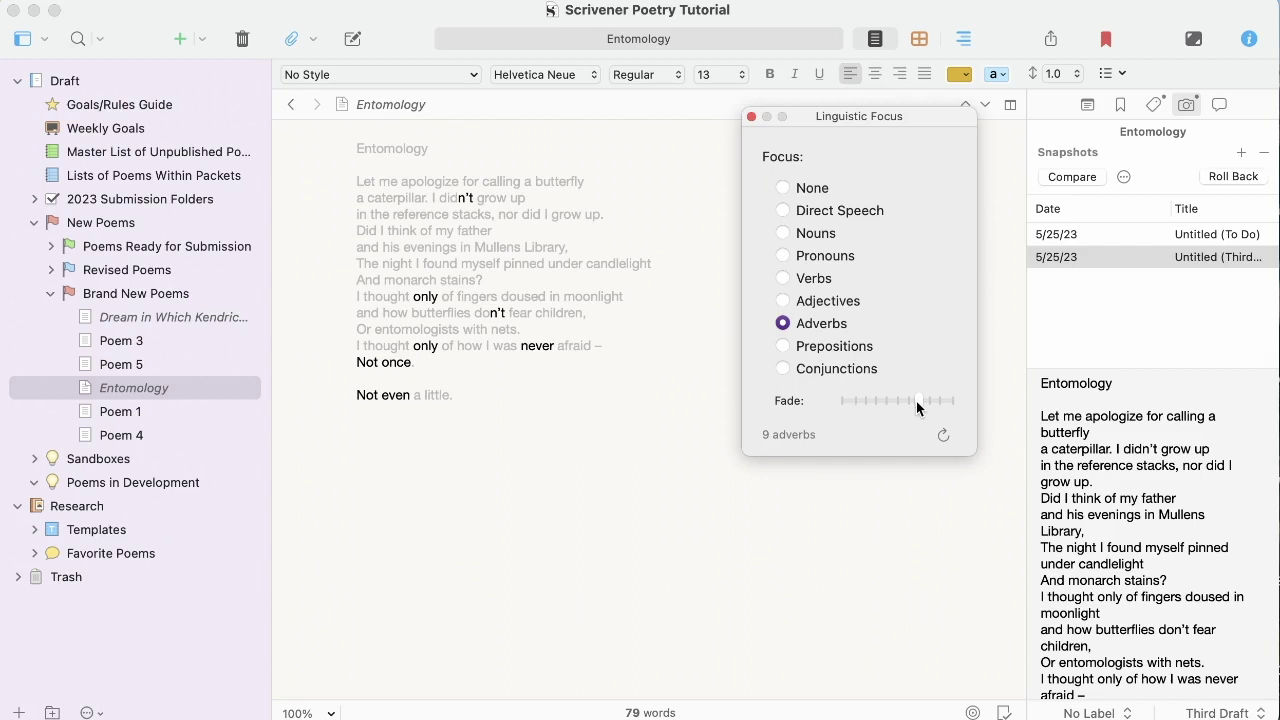
key(Escape)
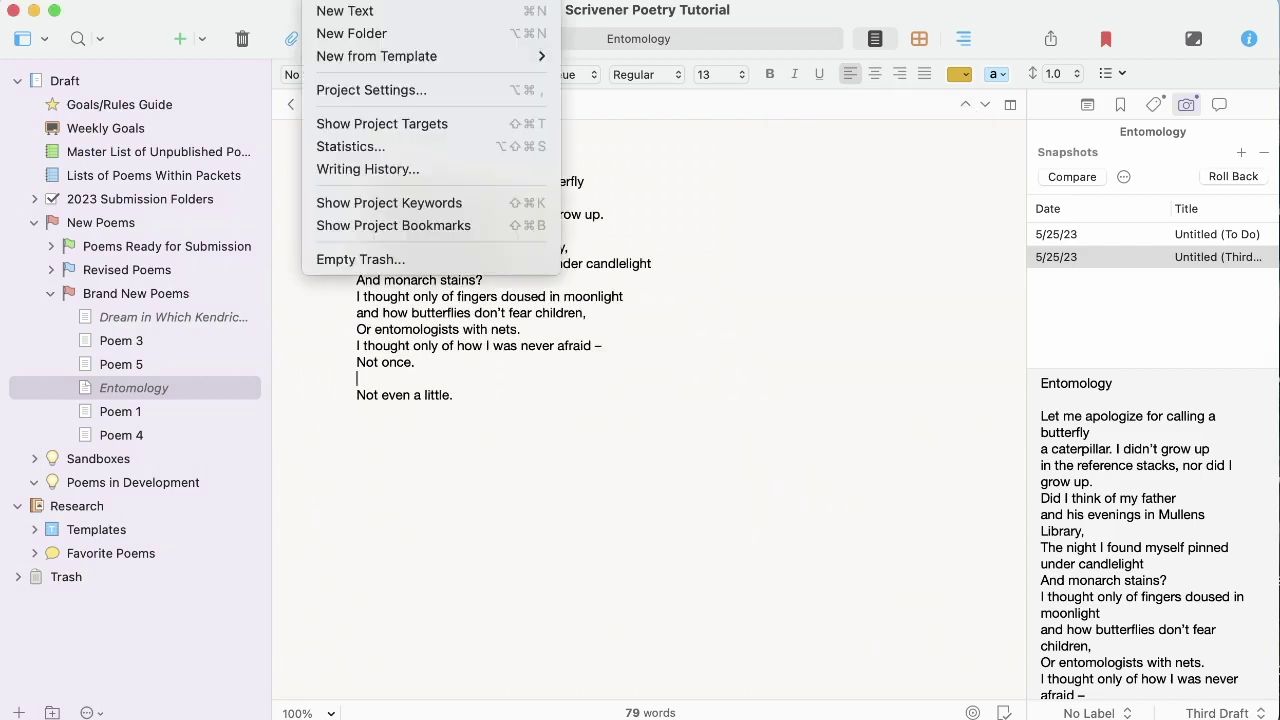
- Sort Project Statistics' word frequency by count descending, showing and, 2 and poem at 15
click(340, 148)
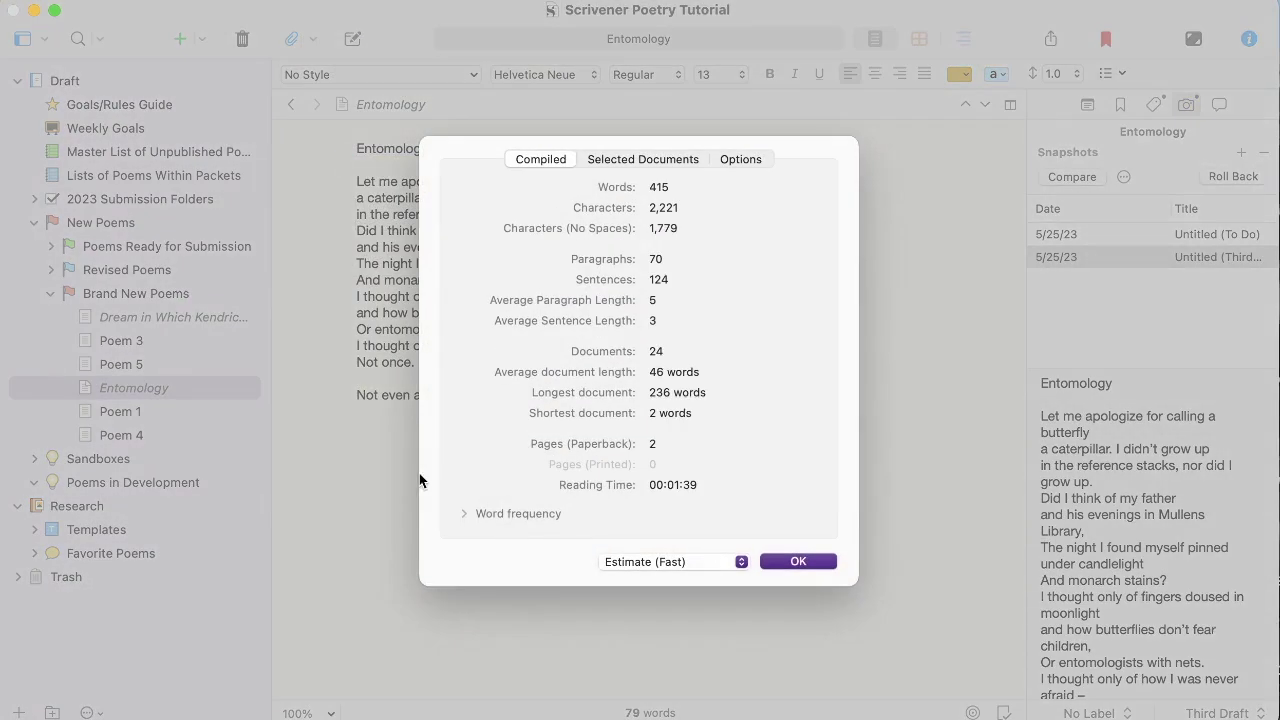
click(465, 515)
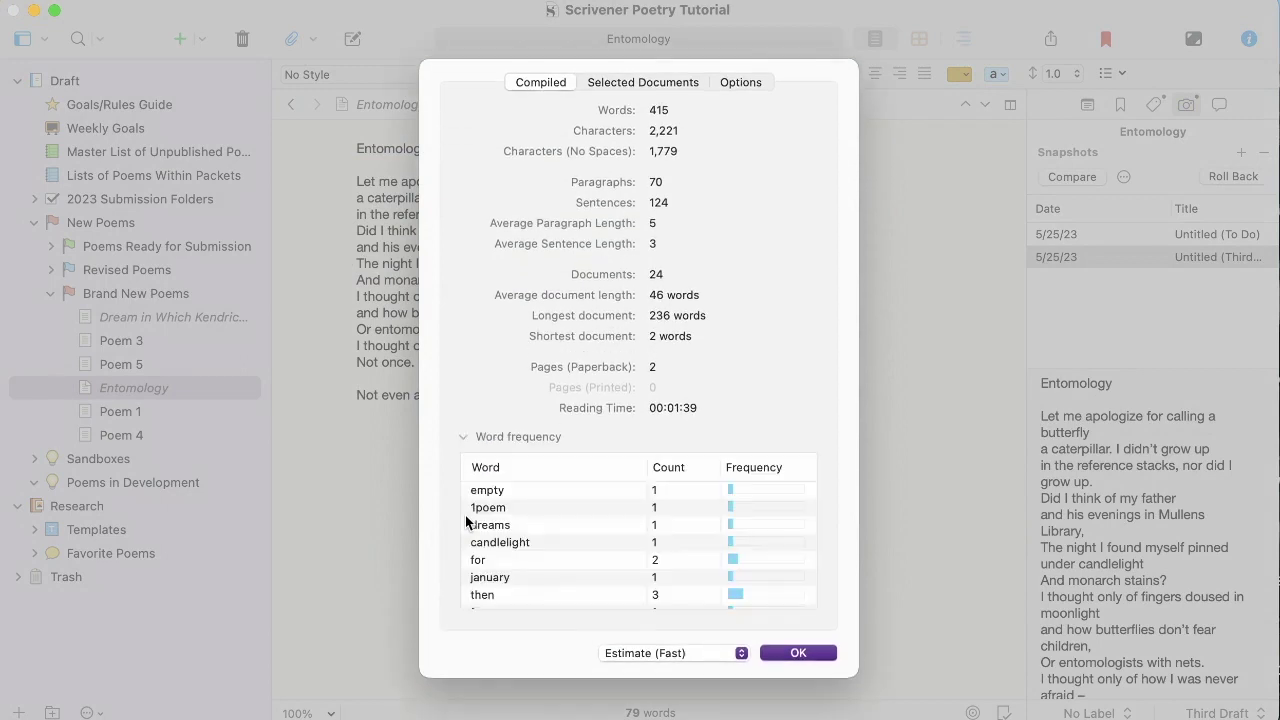
scroll(776, 592, down, 2)
scroll(777, 599, up, 2)
click(676, 468)
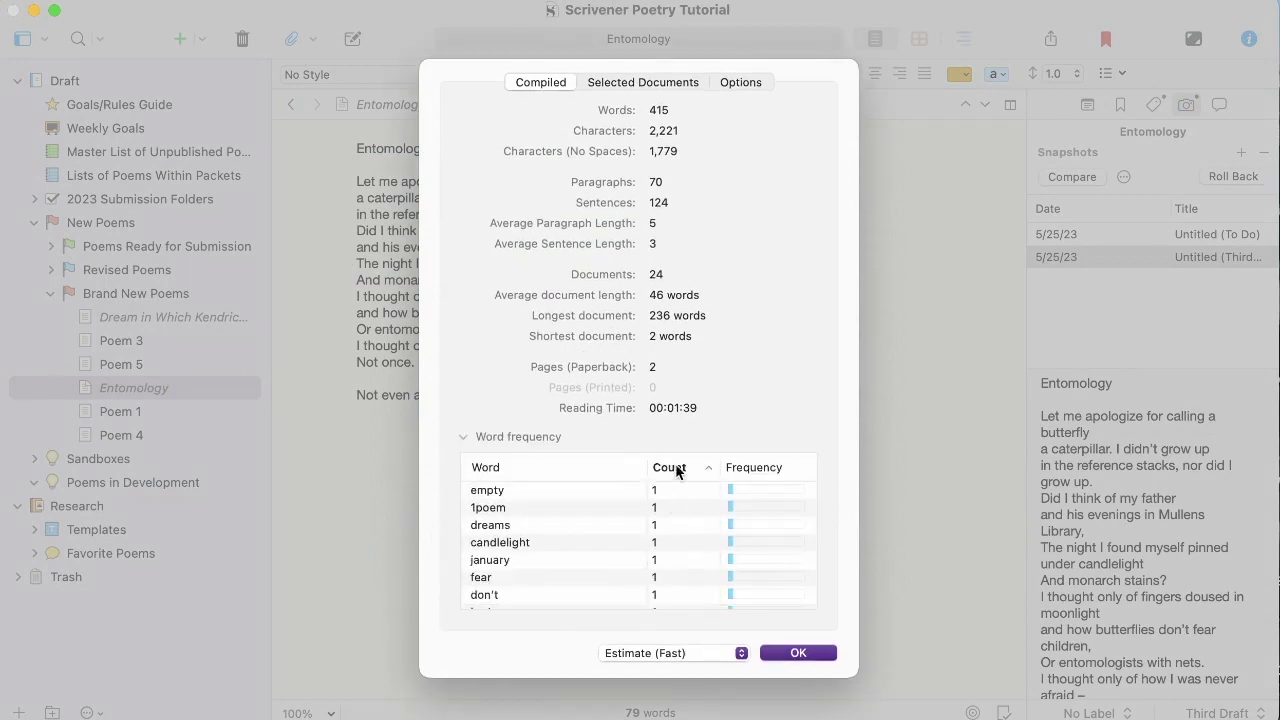
click(676, 470)
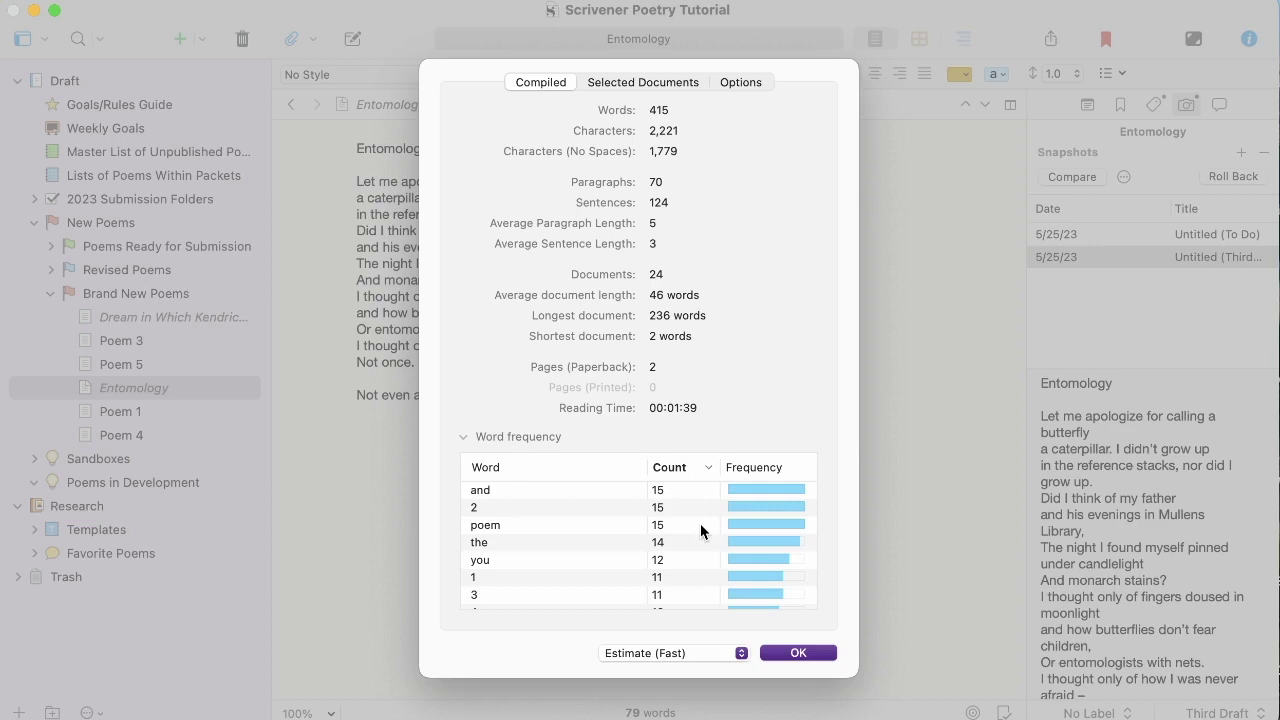
click(786, 653)
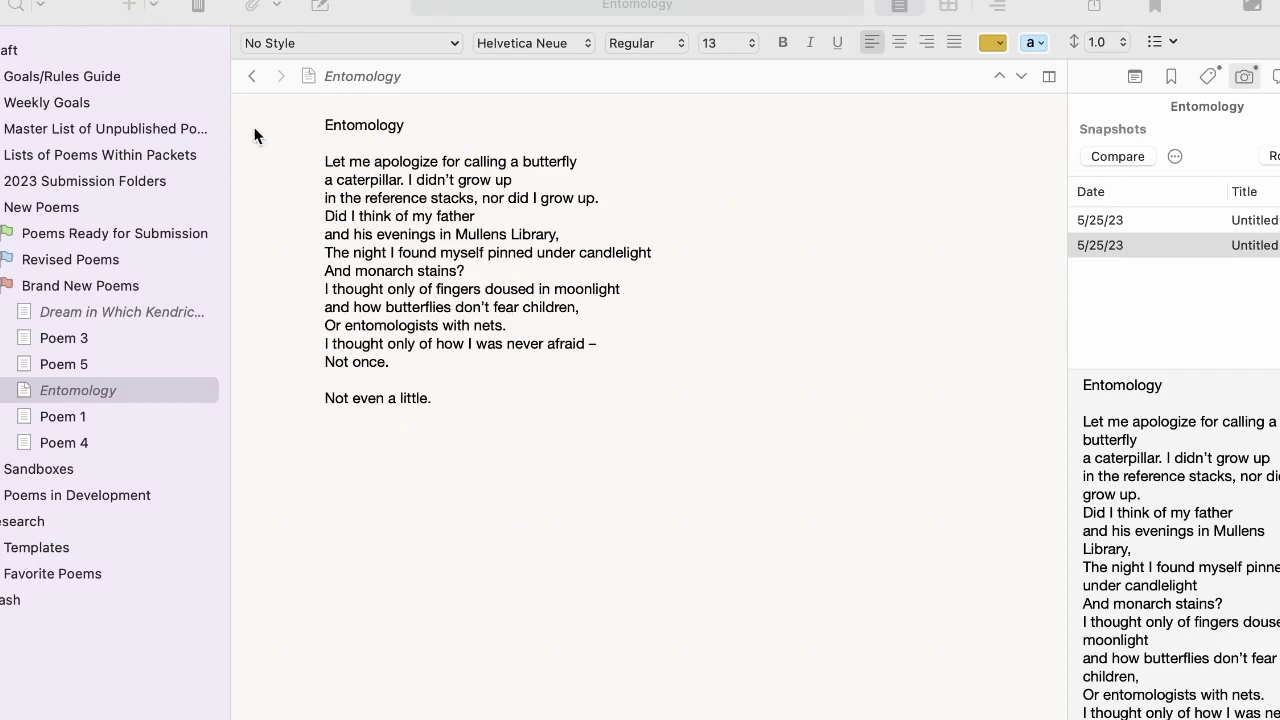
- Switch Scrivener's appearance to Dark mode
click(298, 172)
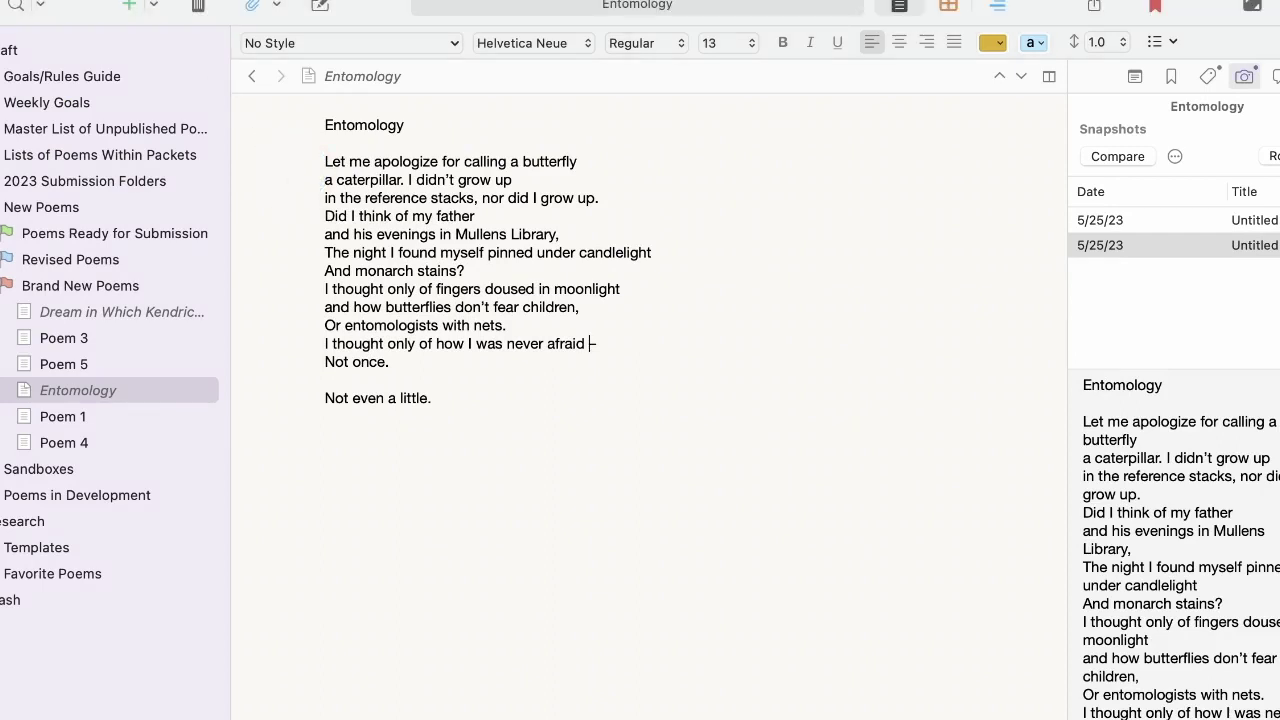
click(30, 0)
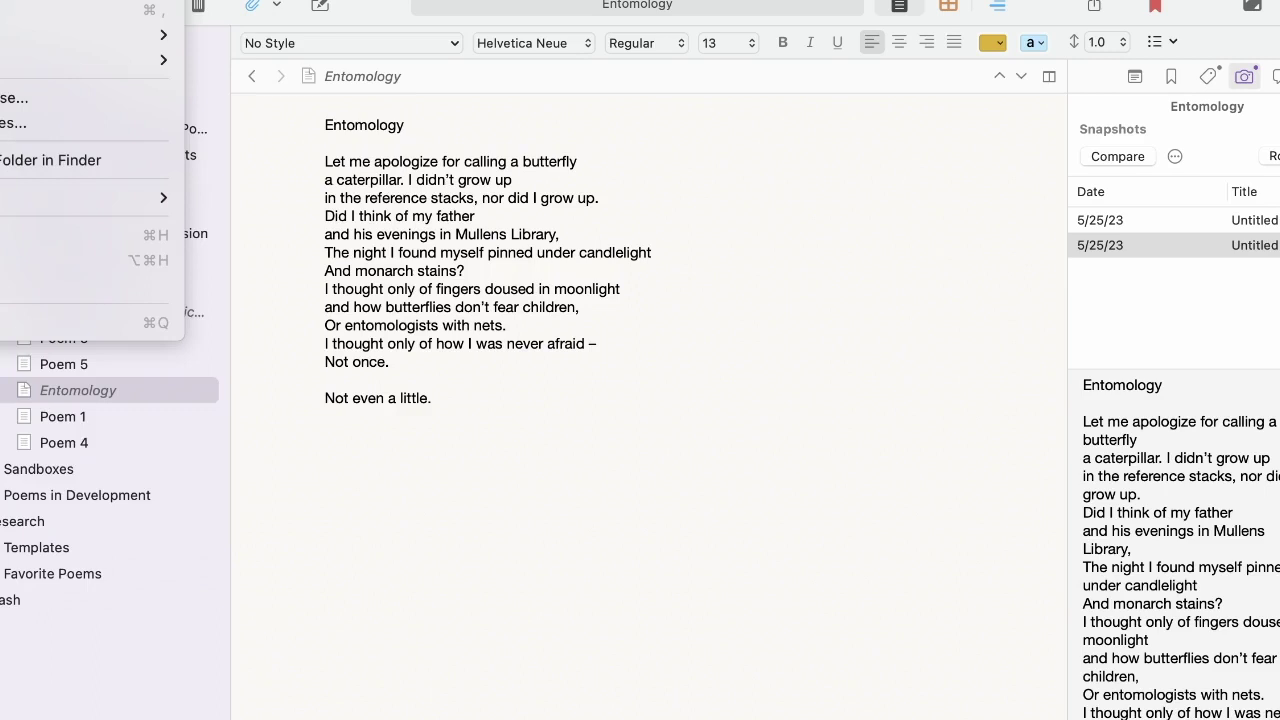
mouse_move(90, 34)
mouse_move(90, 60)
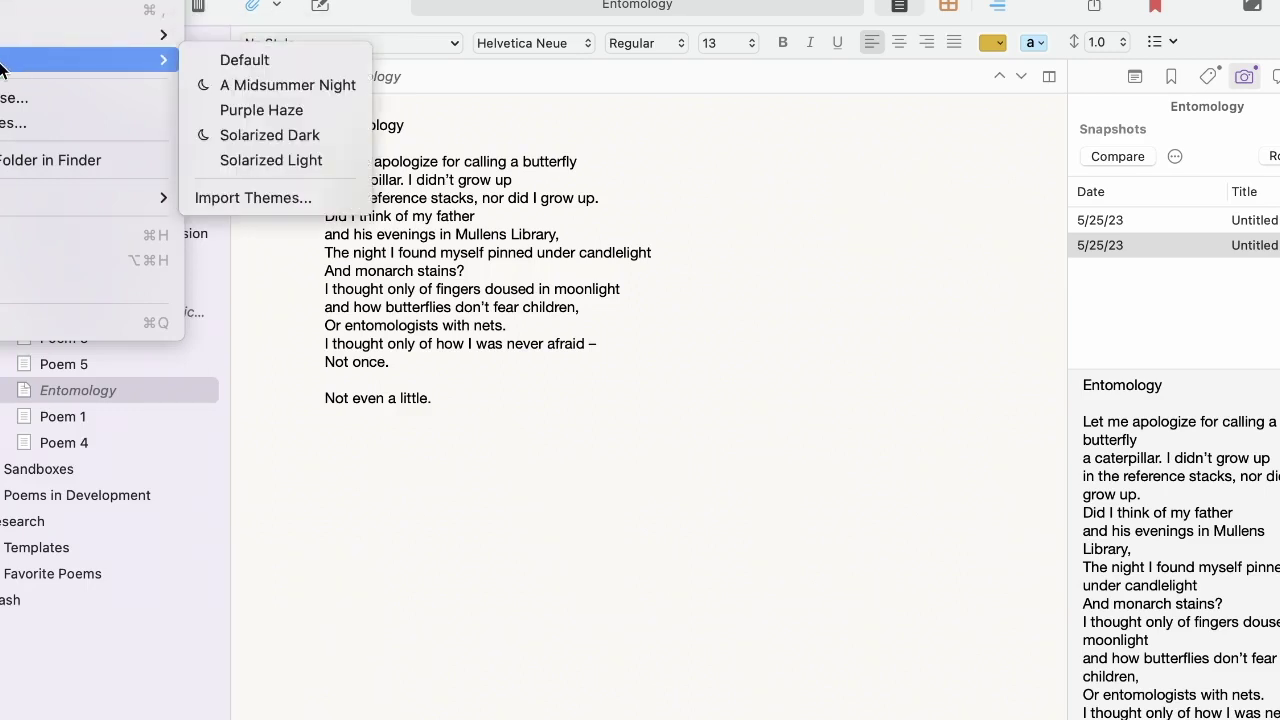
mouse_move(12, 38)
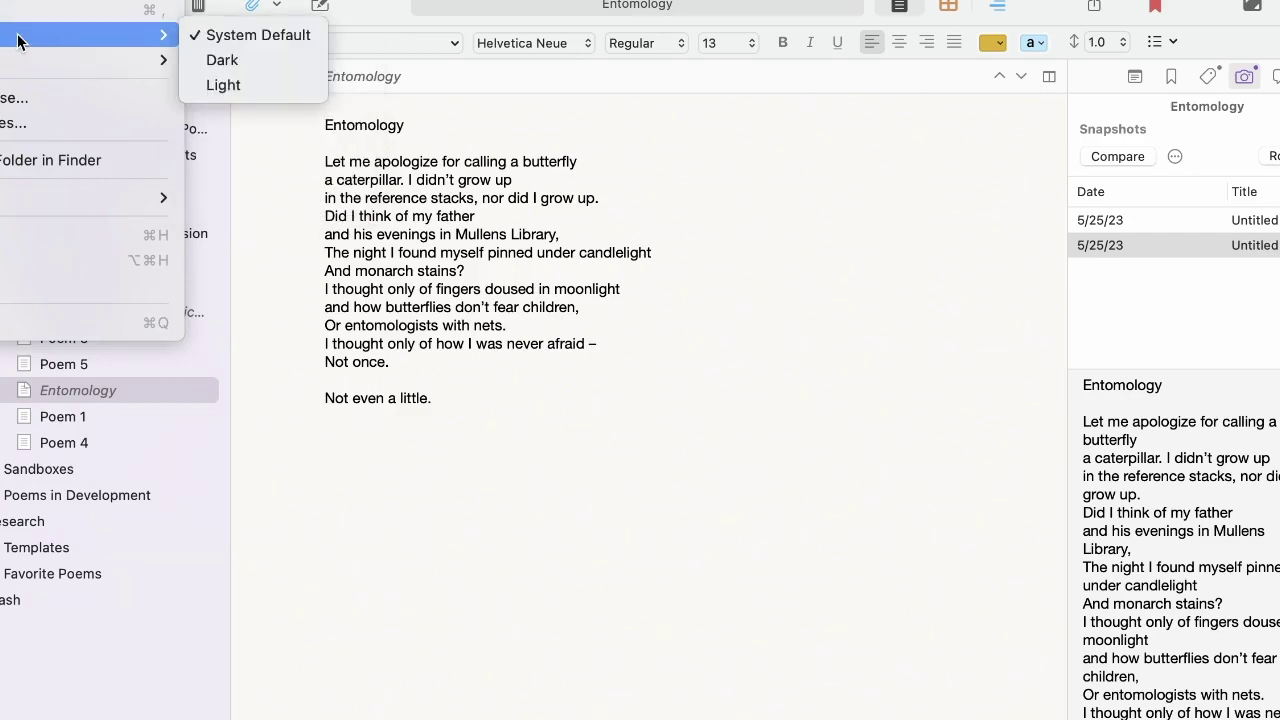
click(241, 60)
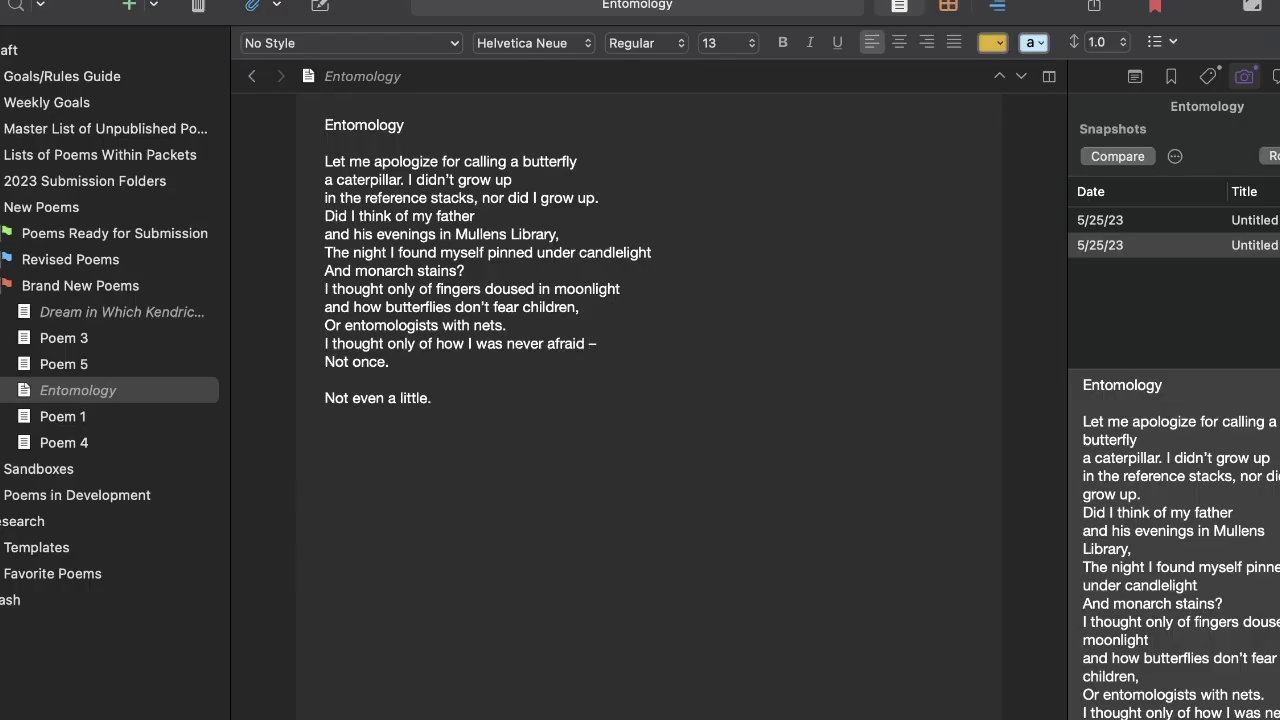
- Set the misty lake photo from Downloads as the composition mode screen background texture
click(36, 2)
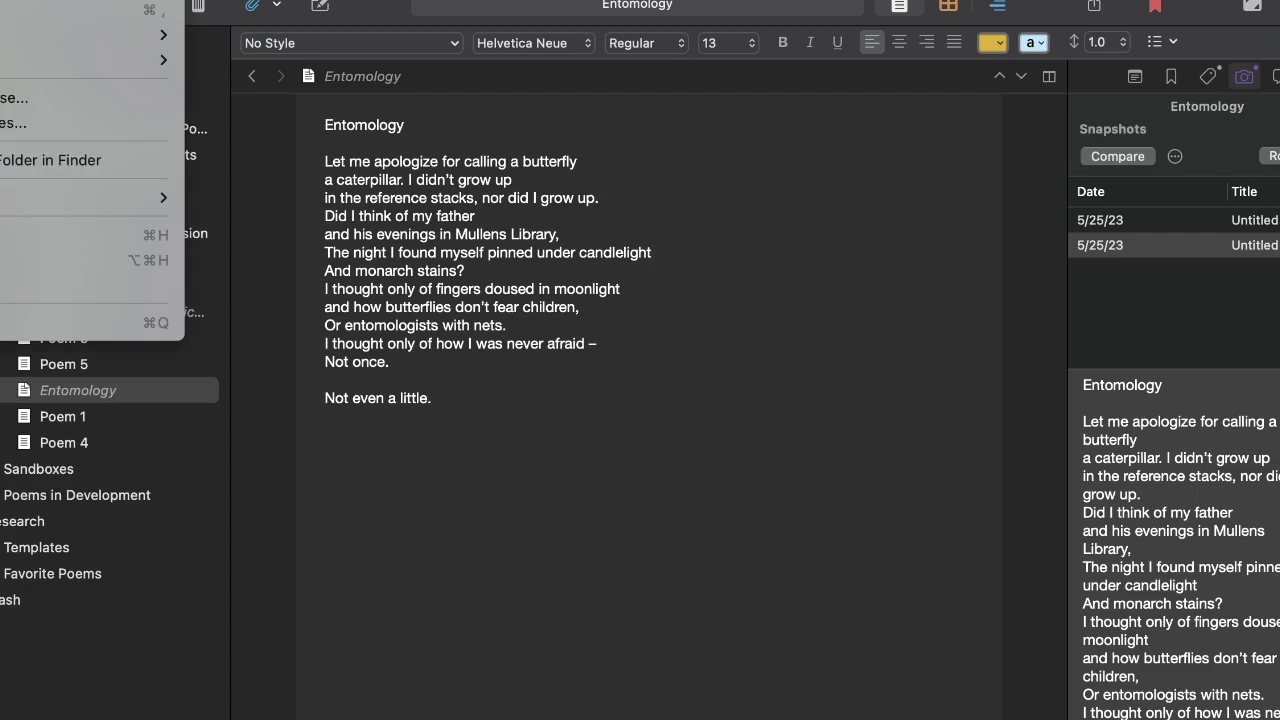
click(36, 12)
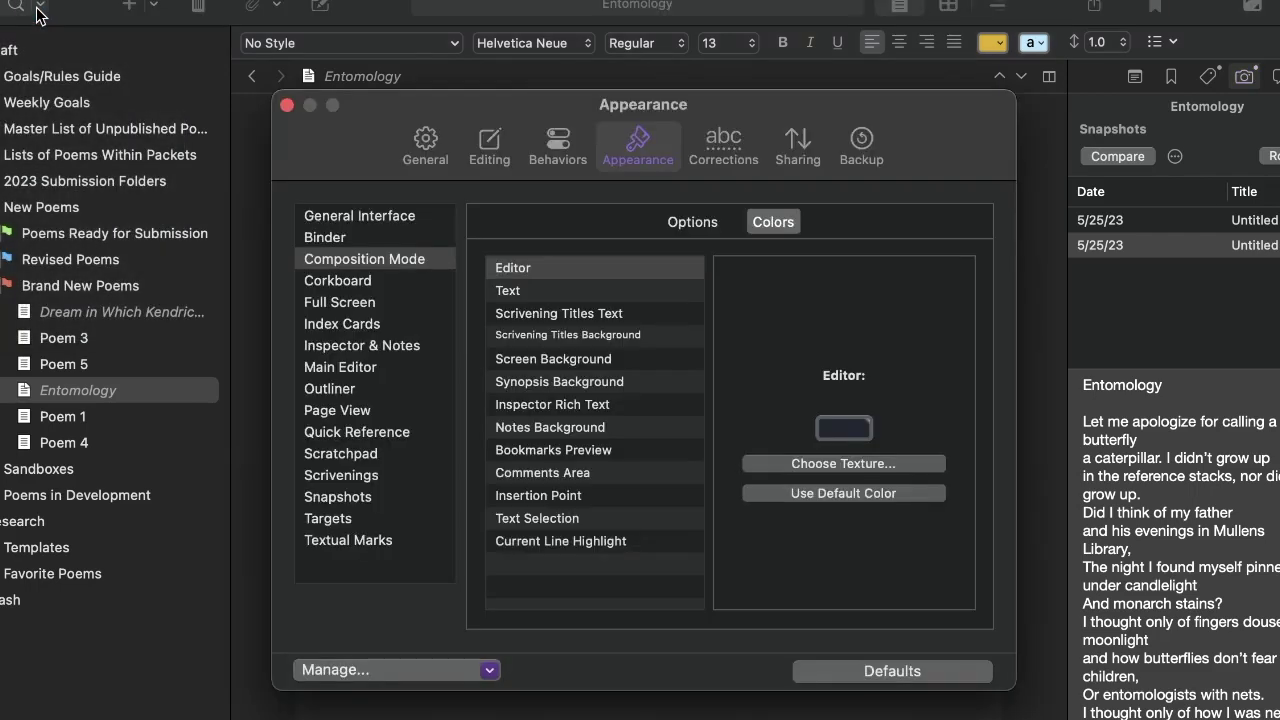
click(340, 260)
click(409, 278)
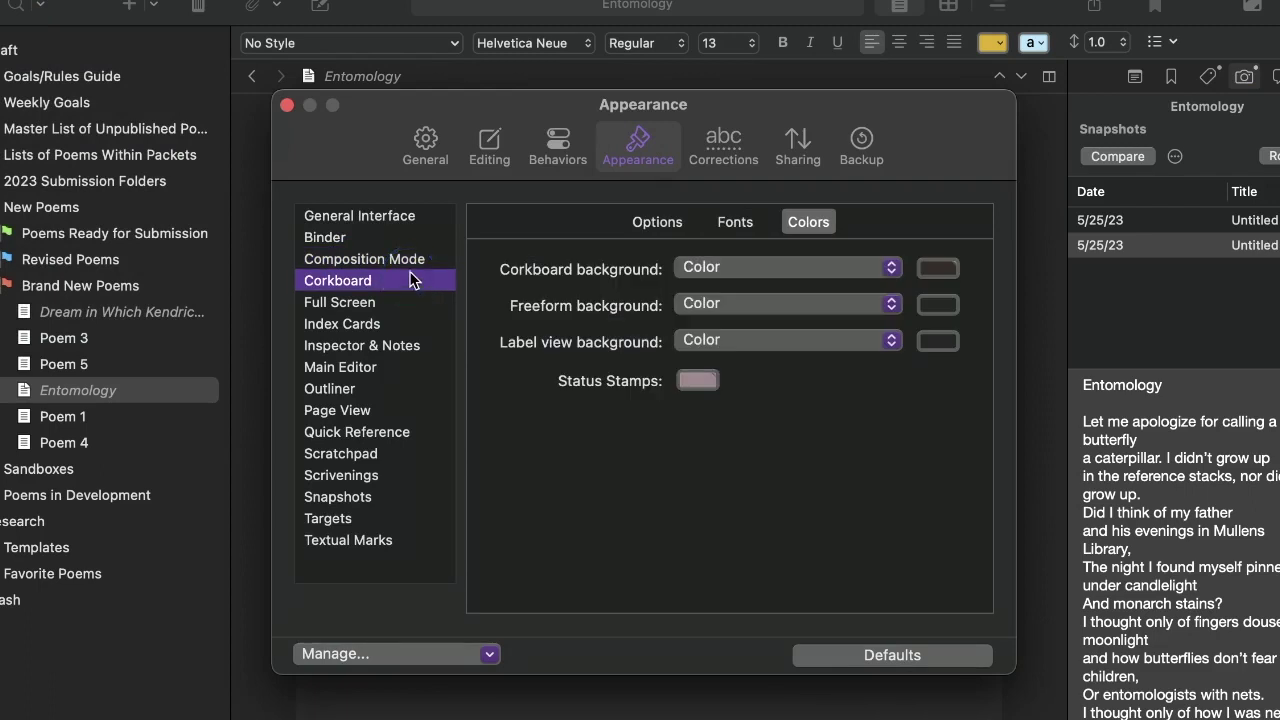
click(405, 260)
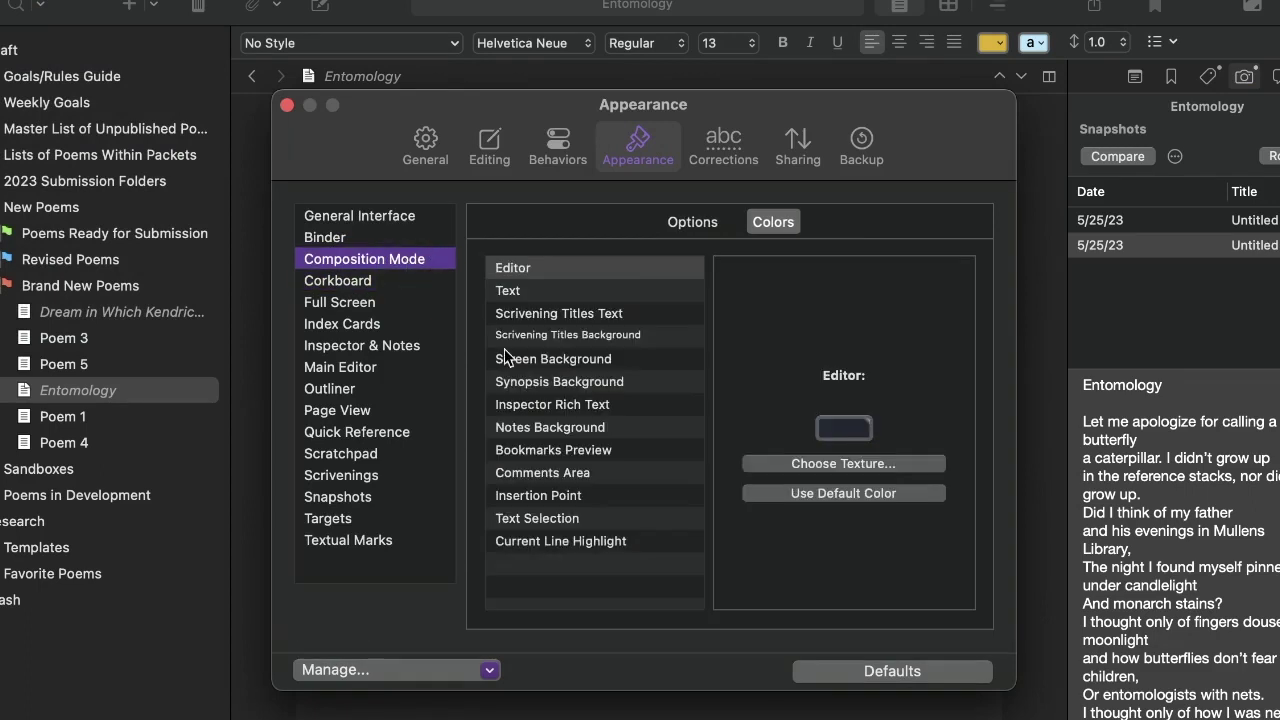
click(540, 362)
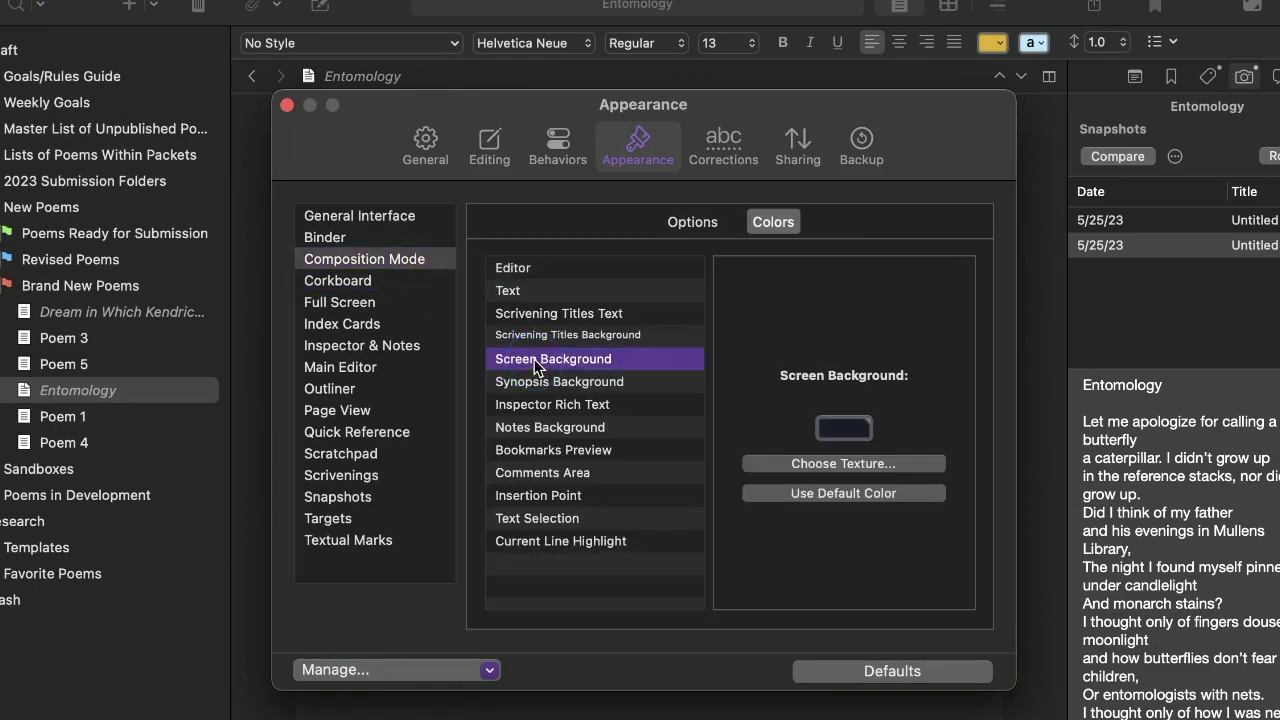
click(842, 464)
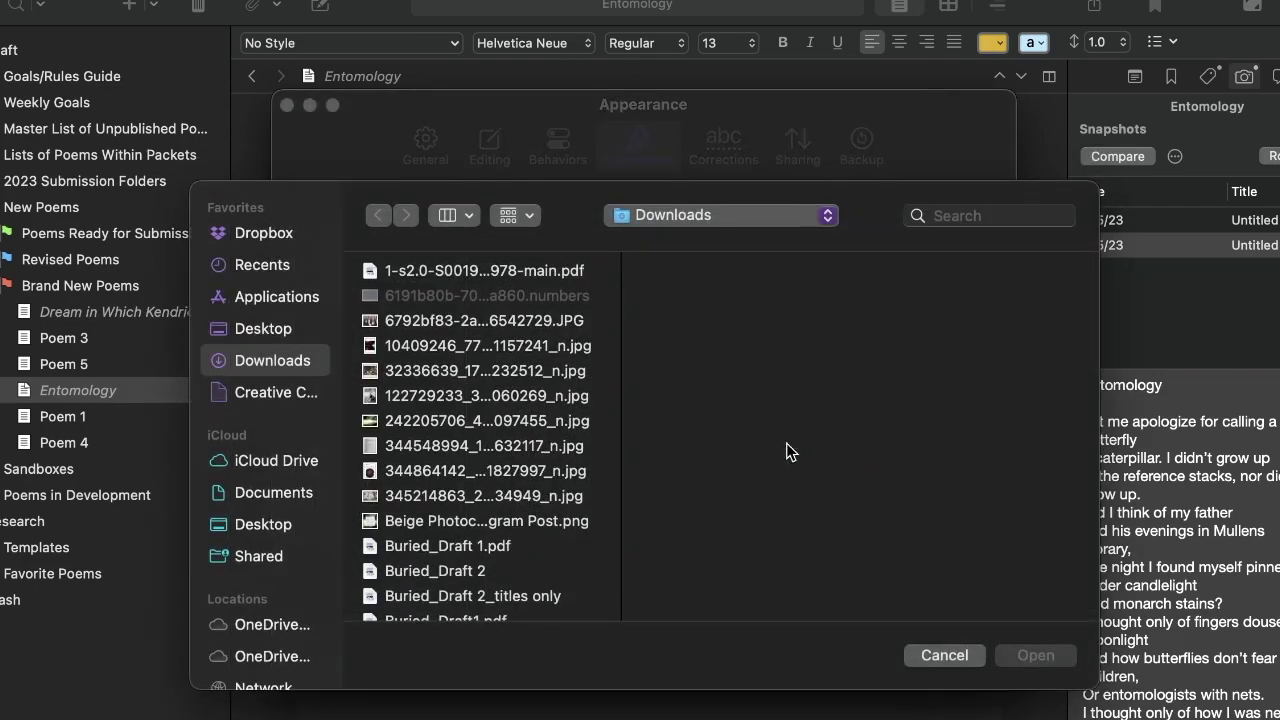
click(555, 430)
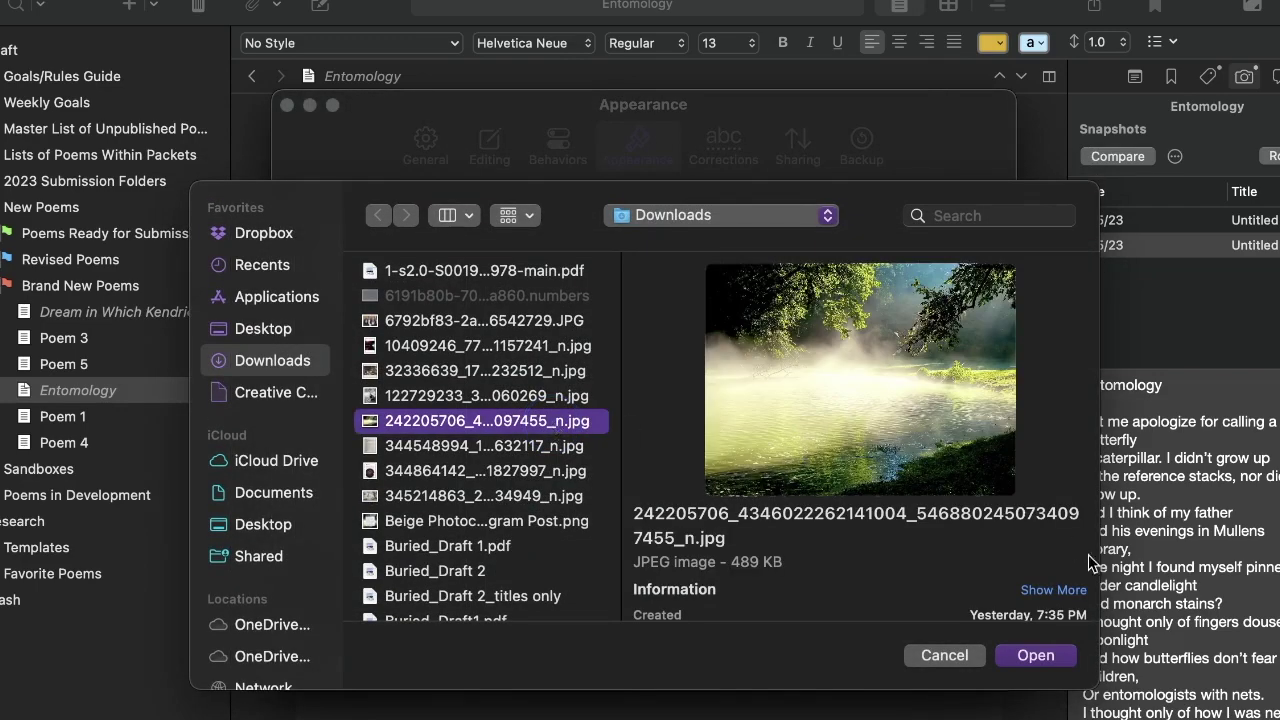
click(1035, 655)
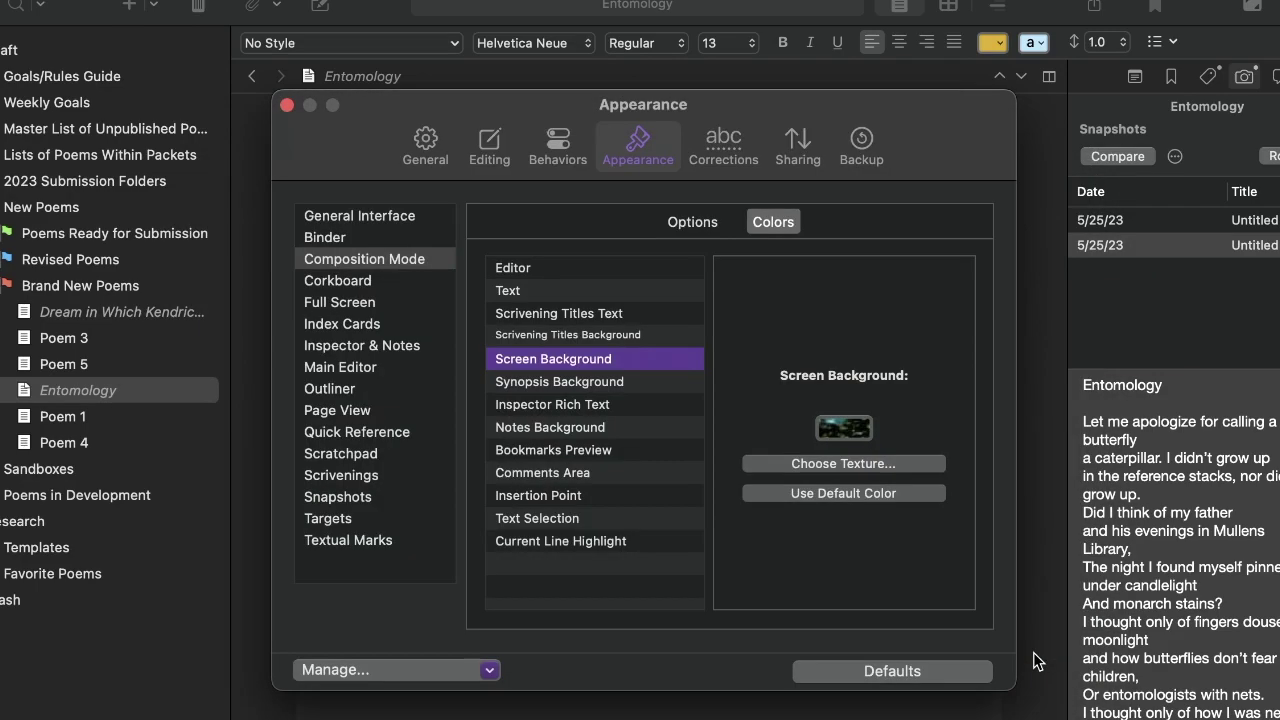
click(287, 105)
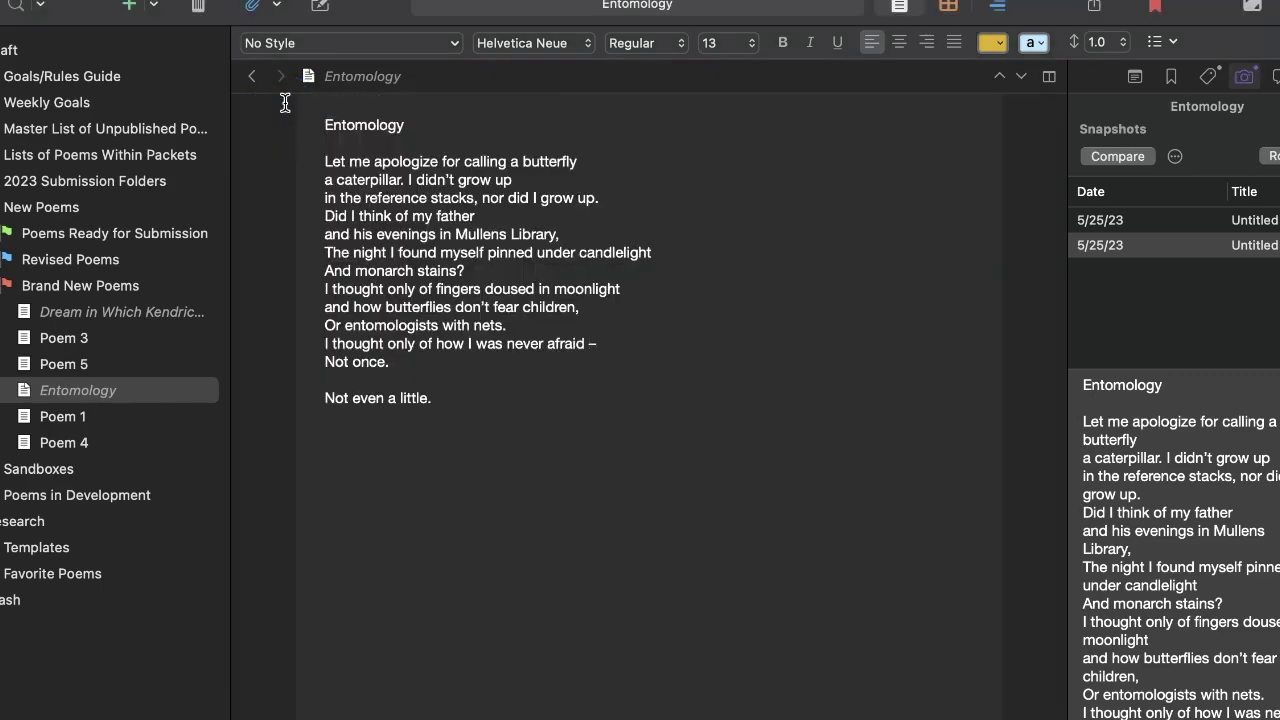
- Enter composition mode and move line focus from the butterflies line up to the opening line
click(140, 0)
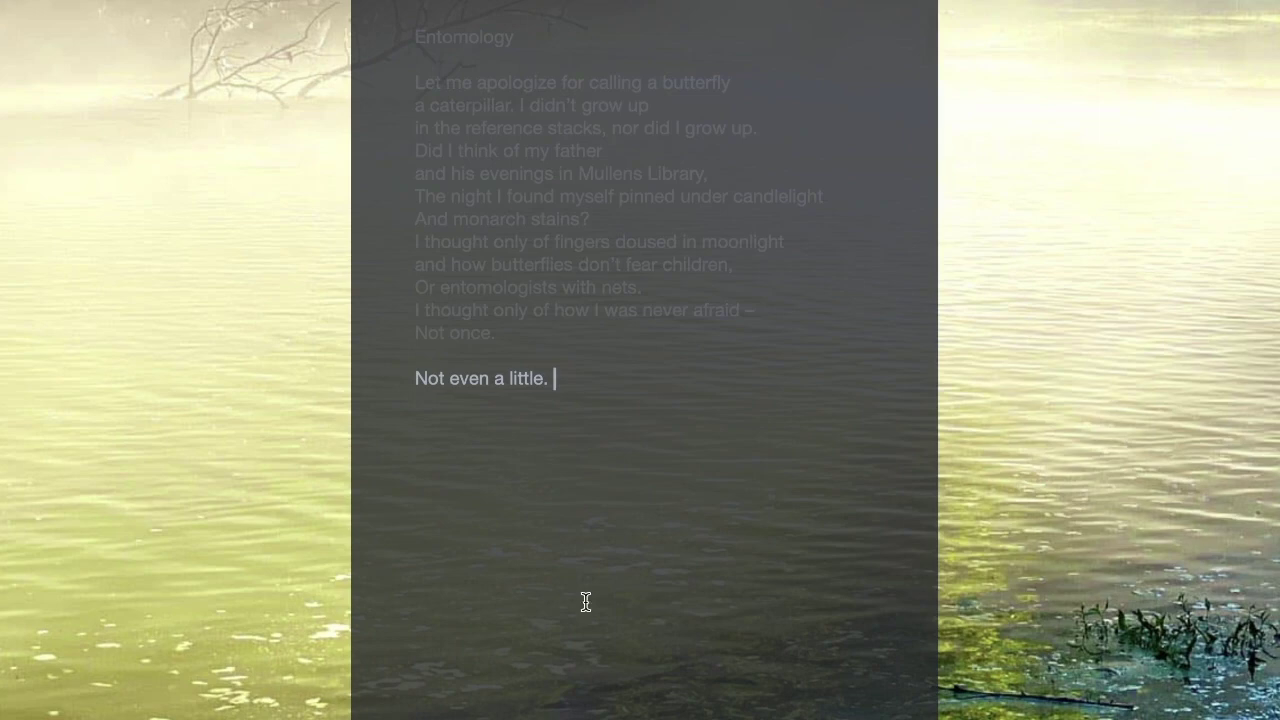
click(600, 266)
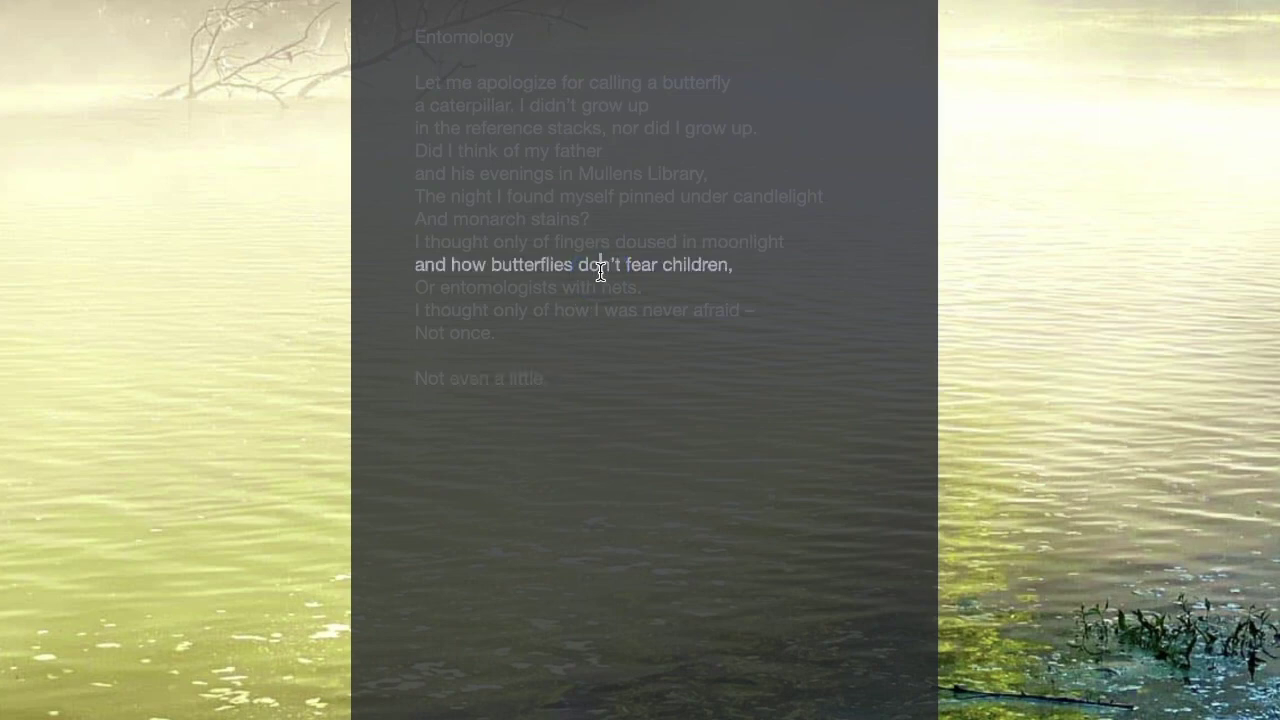
click(503, 150)
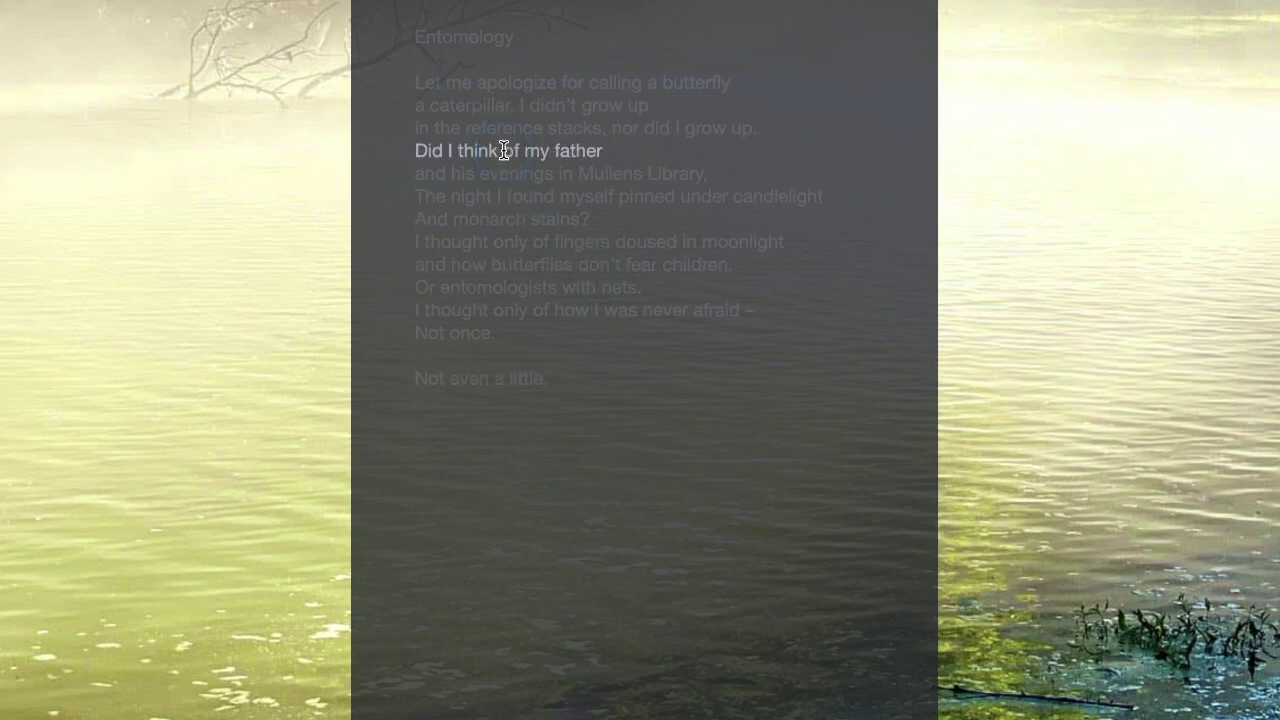
click(499, 82)
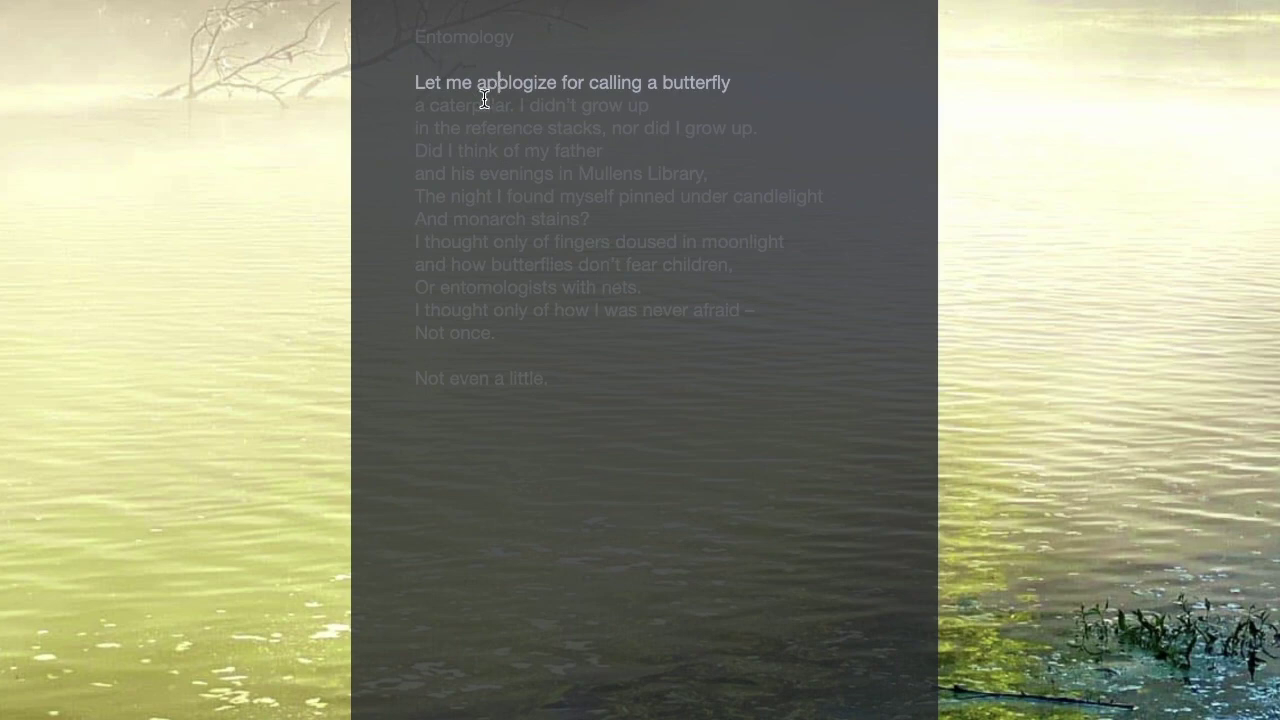